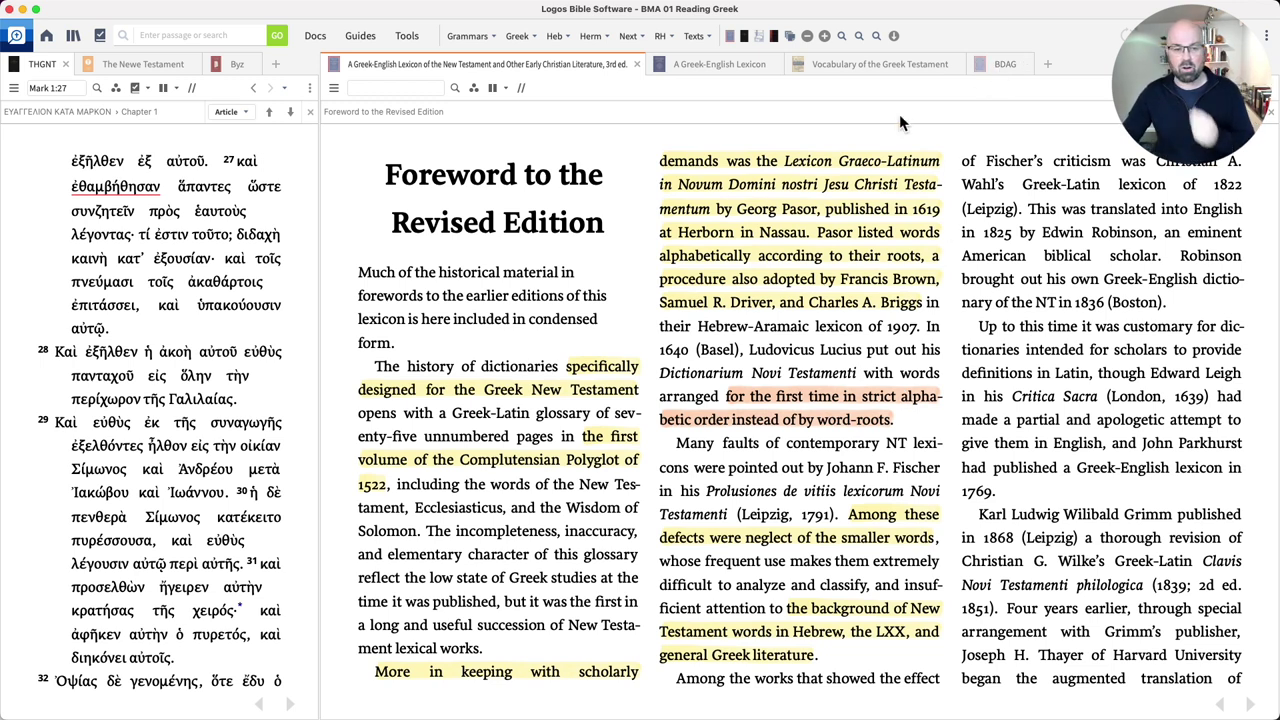
Step: Close the extra BDAG tab and read the foreword up to rendering Ἰουδαῖος as 'Judean'
{"action": "left_click", "coordinate": [1025, 64]}
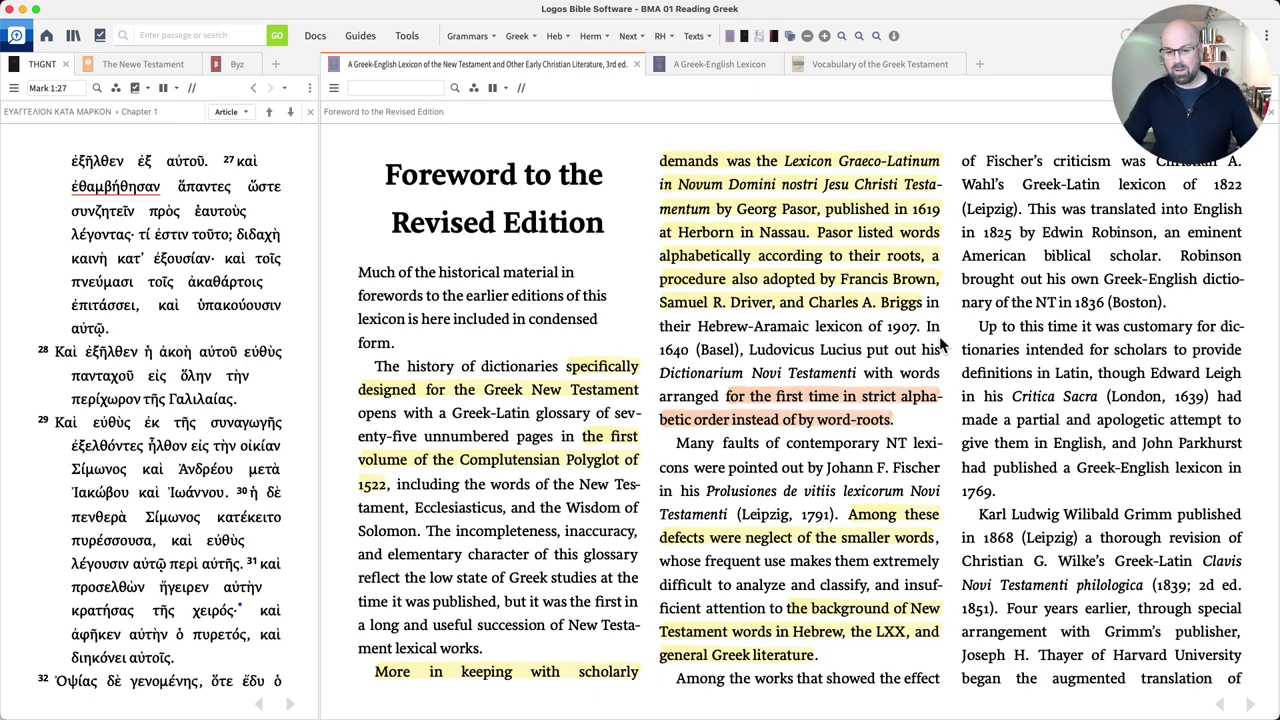
{"action": "scroll", "coordinate": [940, 343], "scroll_direction": "down", "scroll_amount": 3}
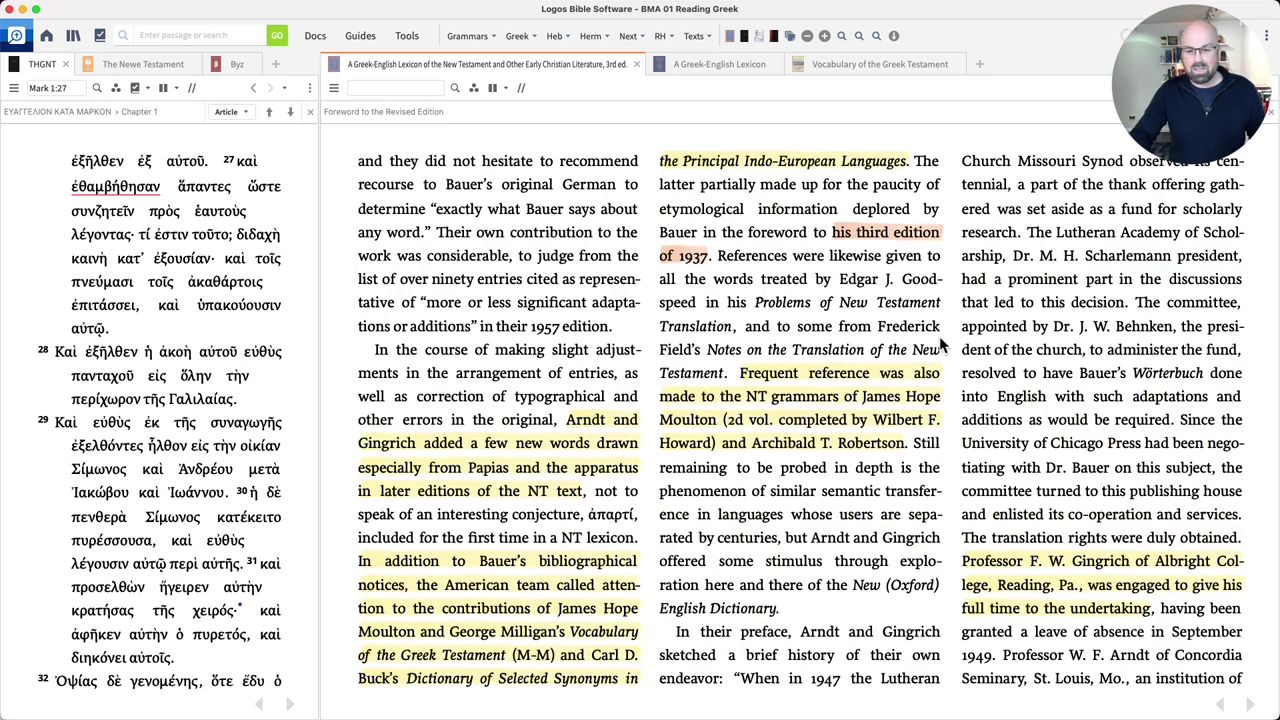
{"action": "scroll", "coordinate": [940, 345], "scroll_direction": "down", "scroll_amount": 3}
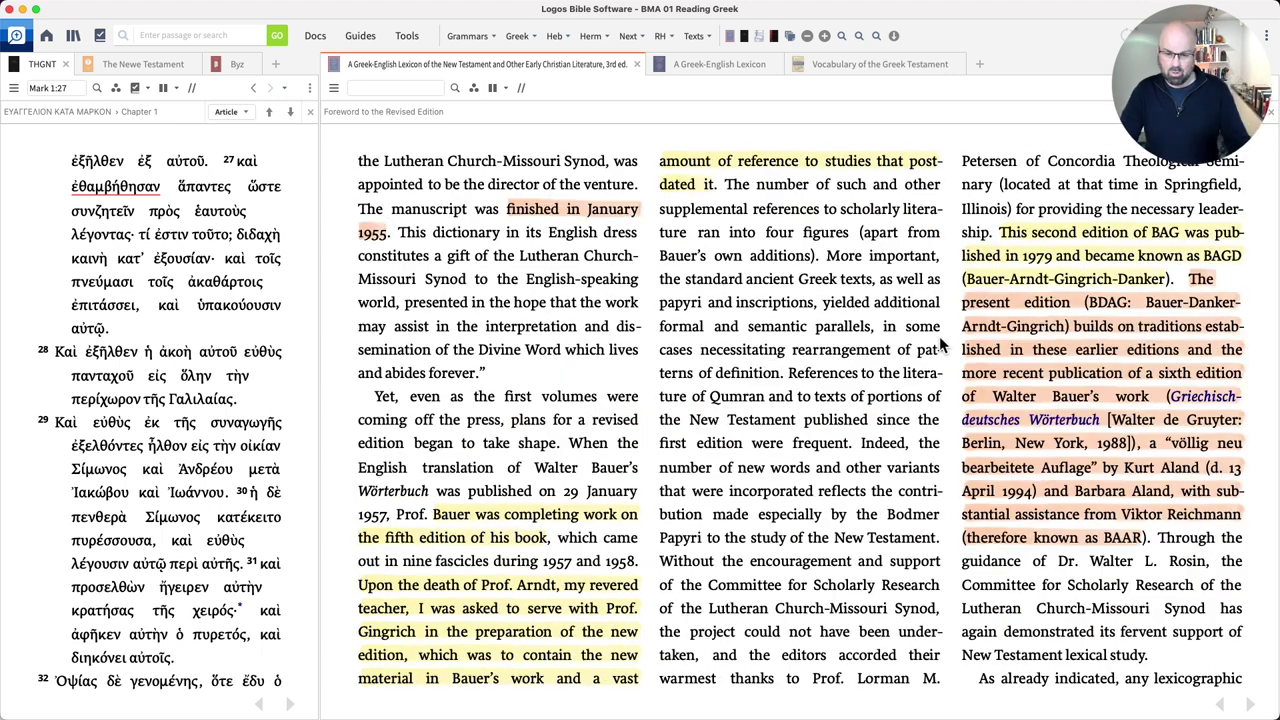
{"action": "scroll", "coordinate": [940, 343], "scroll_direction": "down", "scroll_amount": 6}
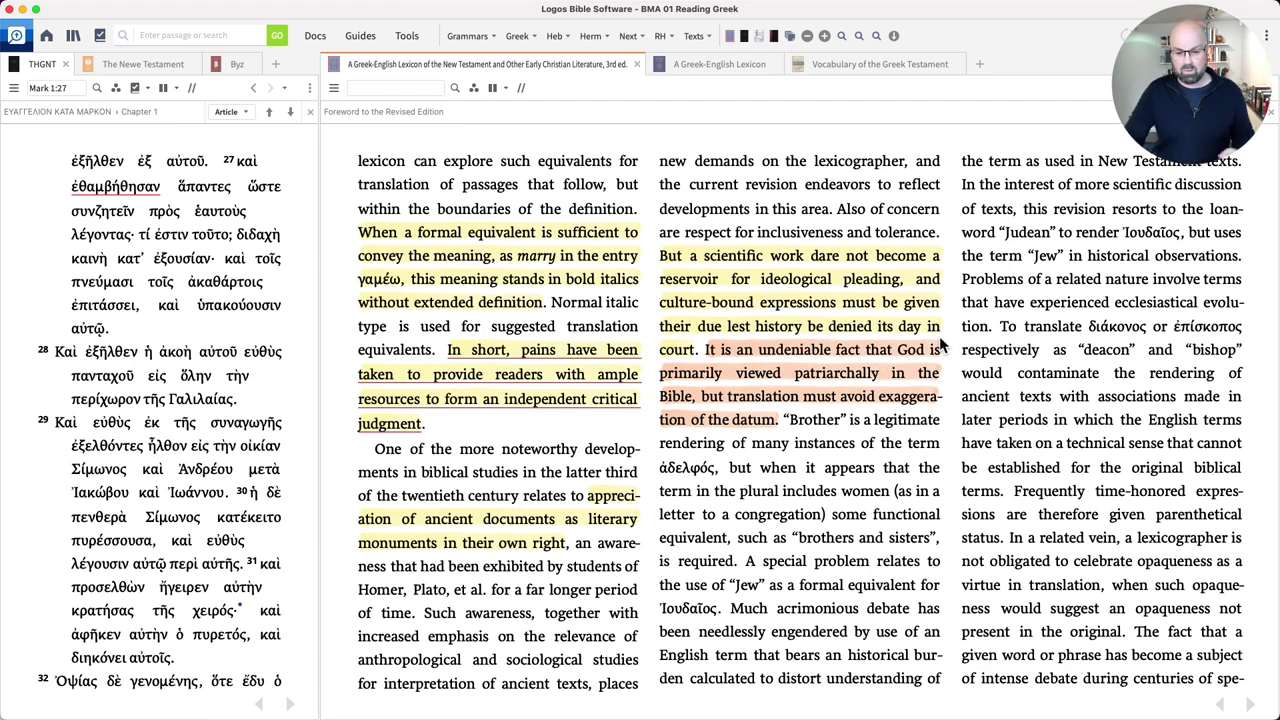
{"action": "scroll", "coordinate": [940, 345], "scroll_direction": "down", "scroll_amount": 3}
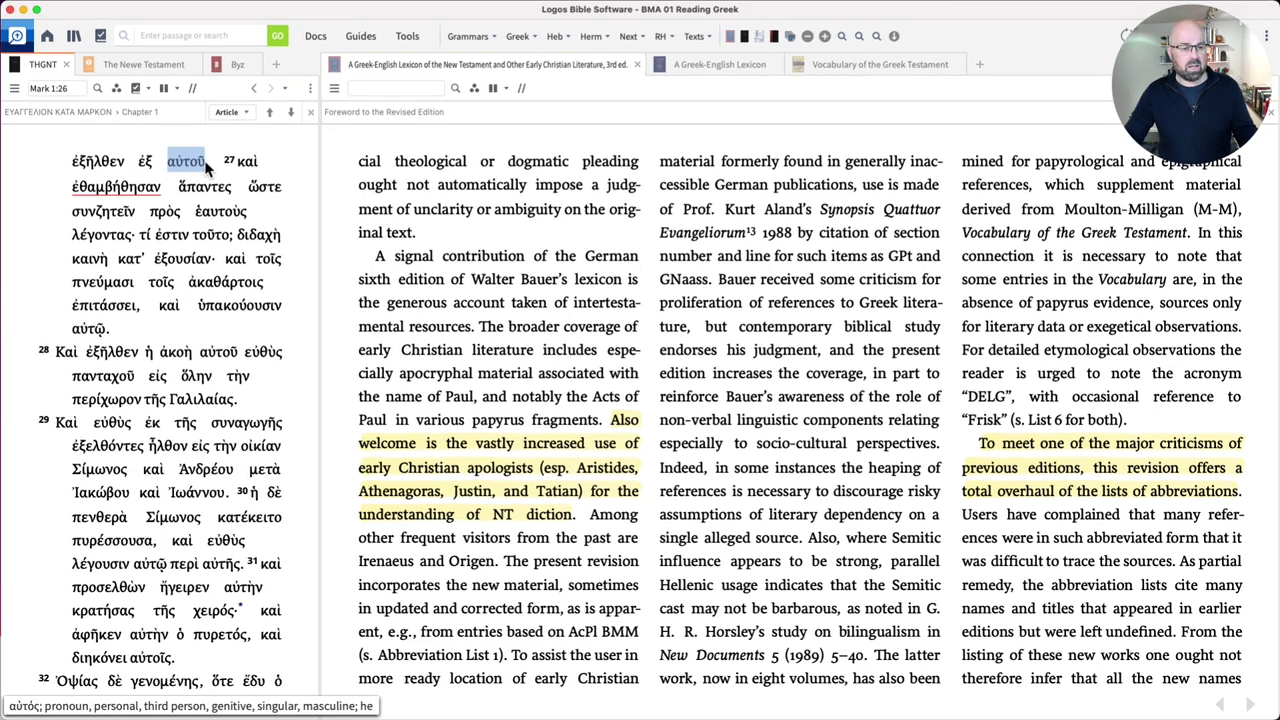
Step: Look up ἐθαμβήθησαν in Mark 1:27 to bring up the θαμβέω lexicon entry
{"action": "left_click_drag", "start_coordinate": [190, 163], "coordinate": [212, 283]}
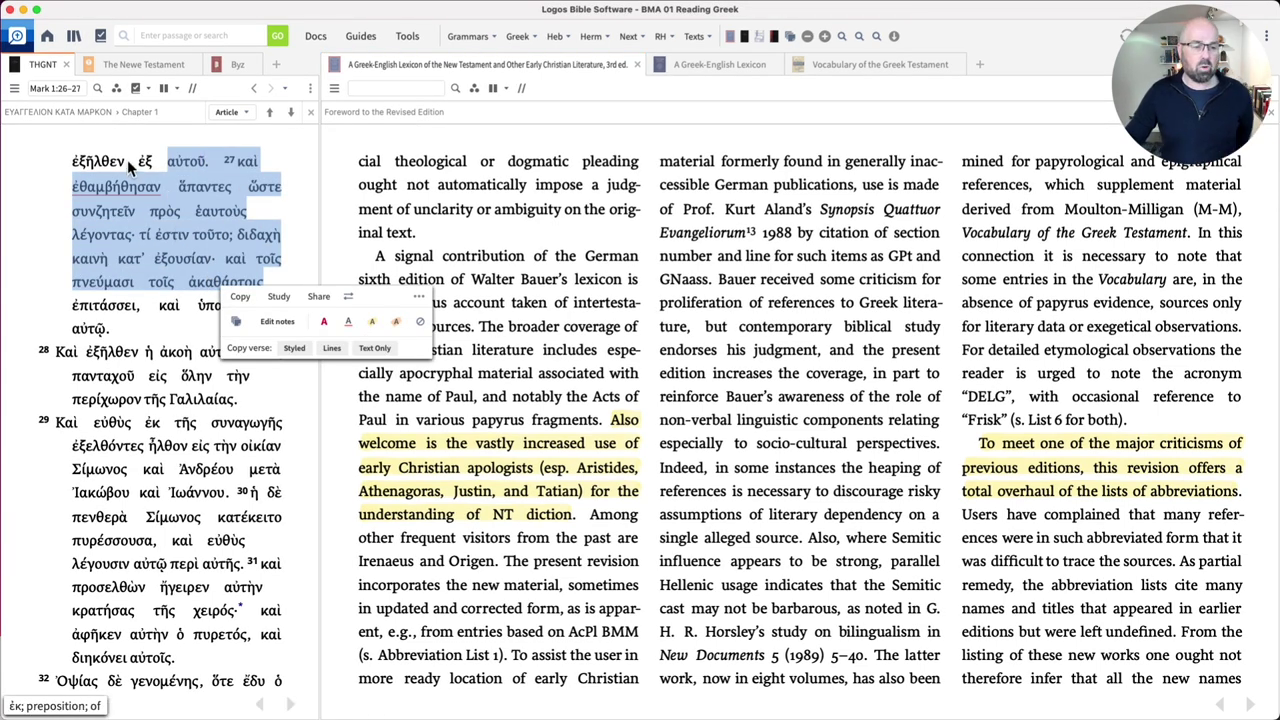
{"action": "left_click", "coordinate": [204, 161]}
{"action": "double_click", "coordinate": [90, 187]}
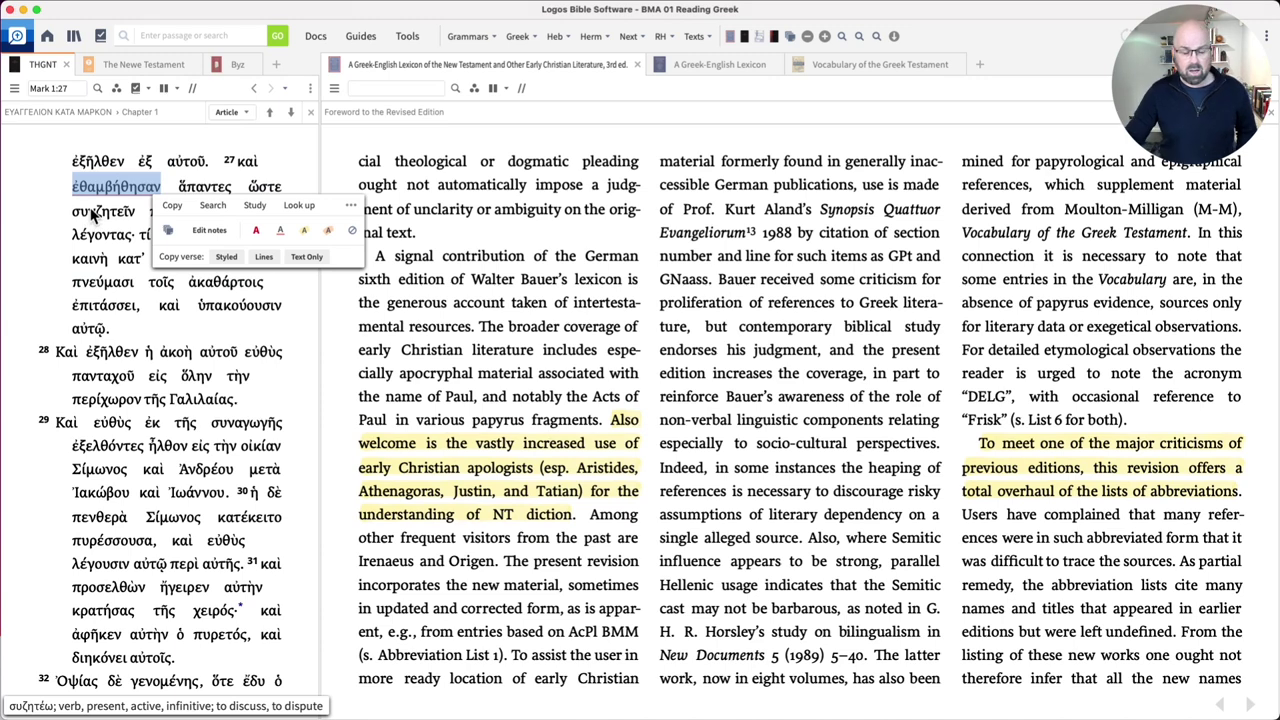
{"action": "left_click", "coordinate": [93, 213]}
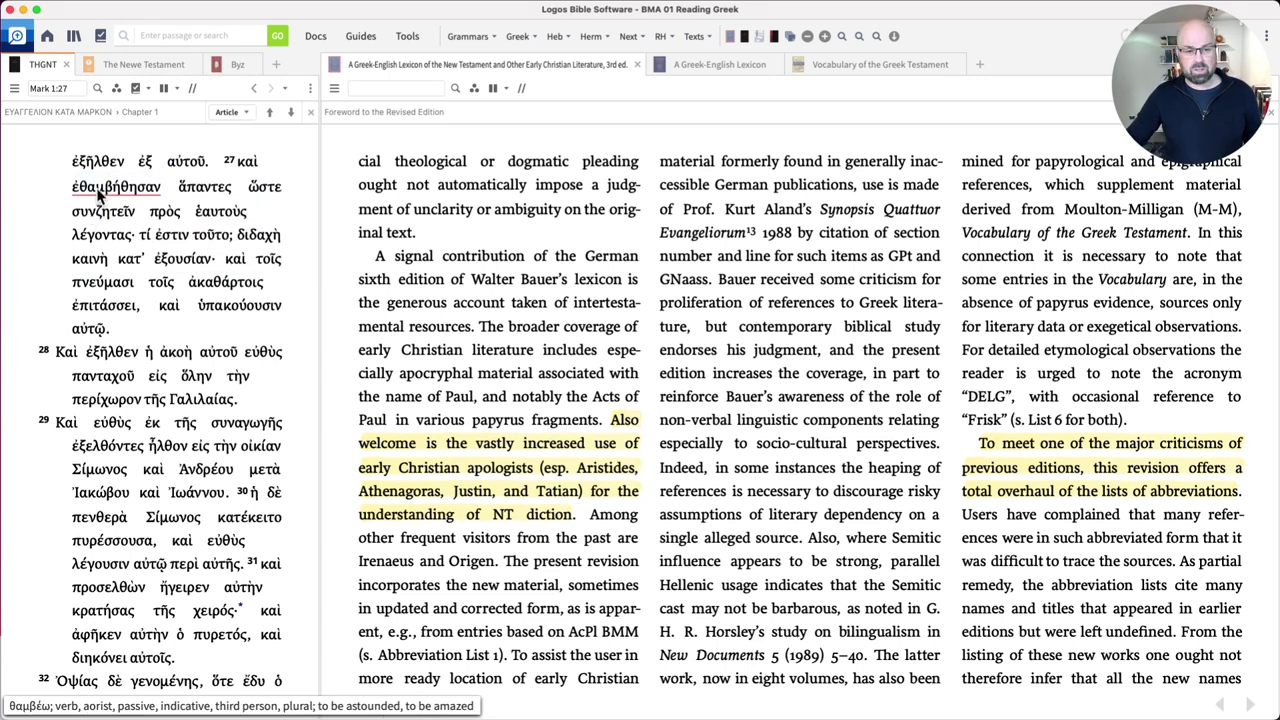
{"action": "double_click", "coordinate": [97, 188]}
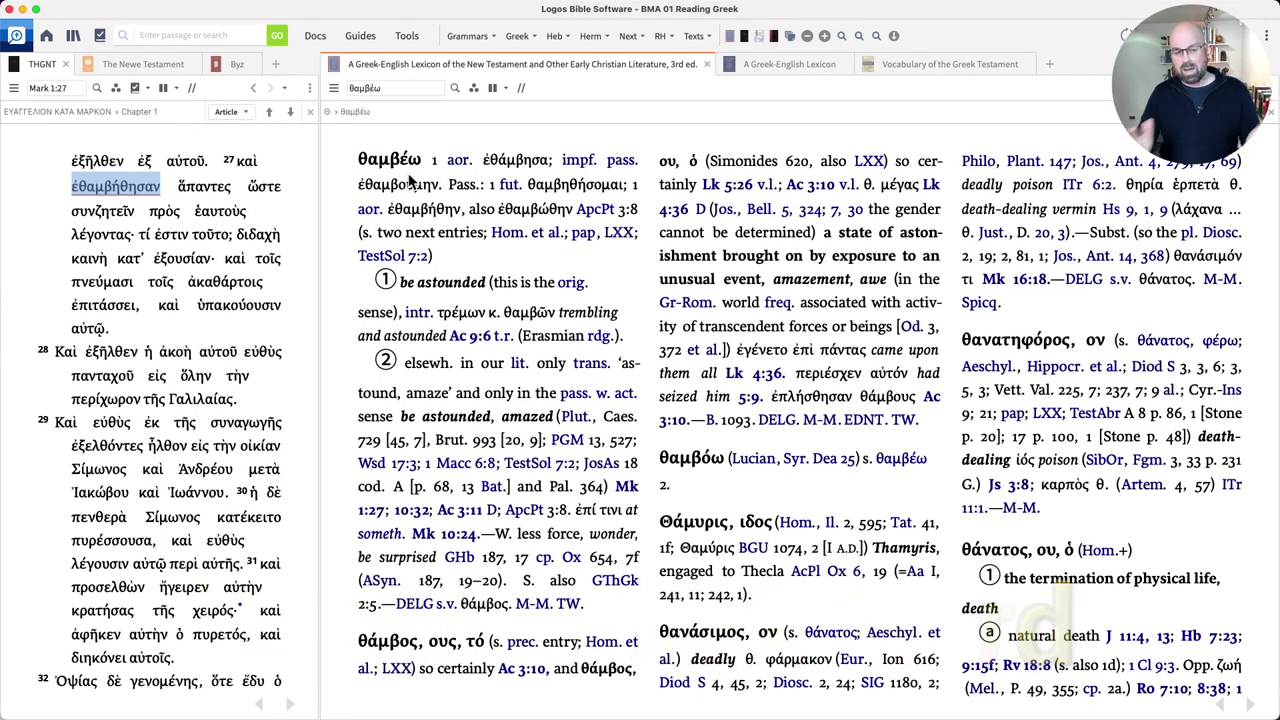
Step: Add LSJ, A Greek-English Lexicon, to the Library's Prioritize Resources list ahead of BDAG
{"action": "left_click", "coordinate": [78, 38]}
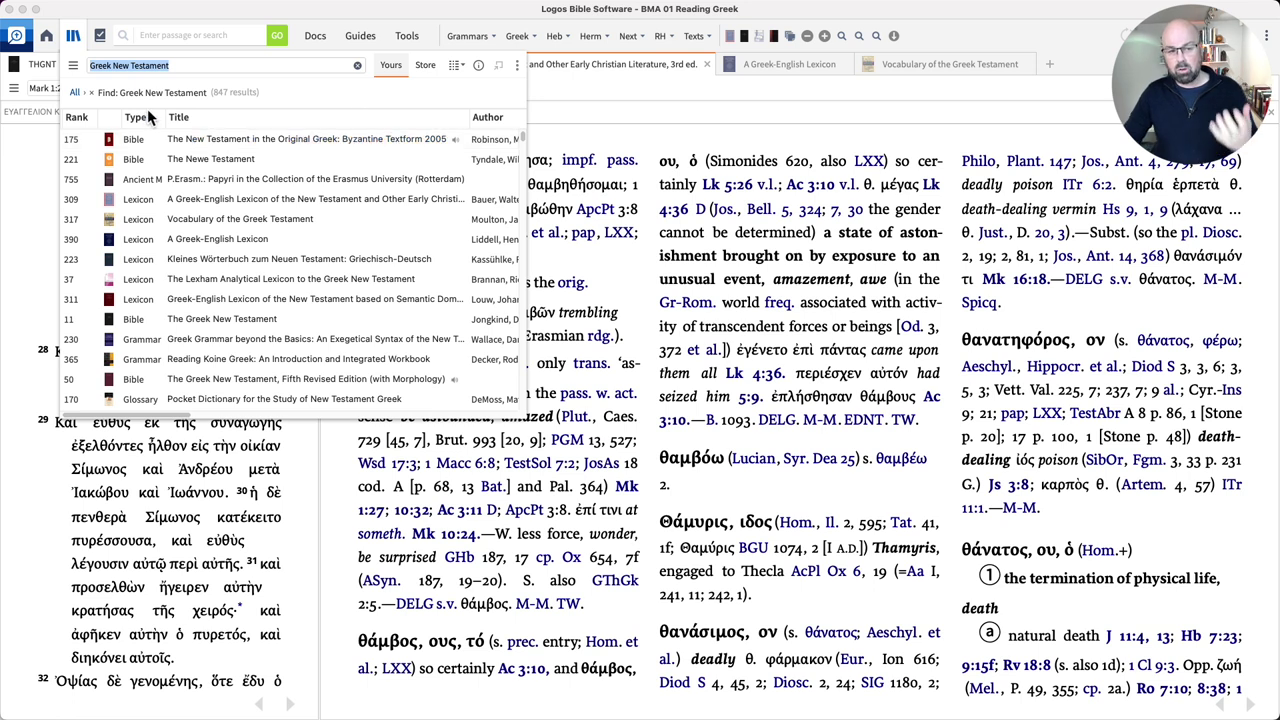
{"action": "left_click", "coordinate": [515, 65]}
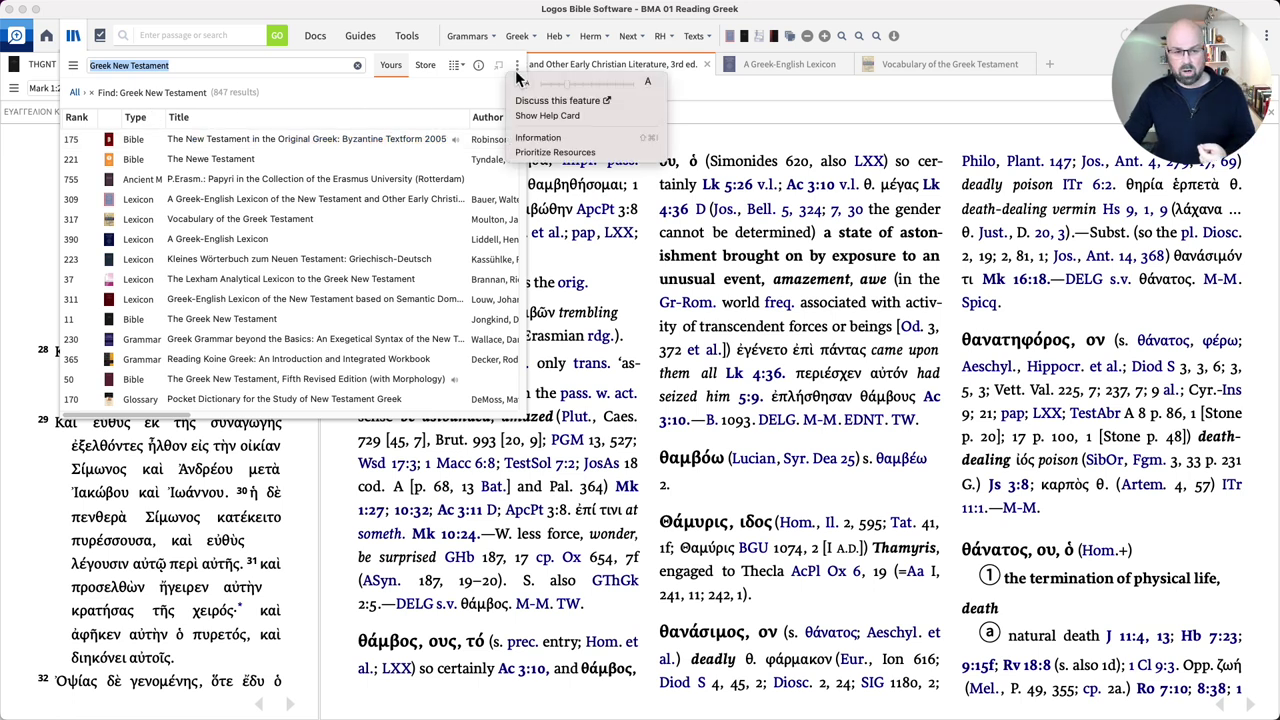
{"action": "left_click", "coordinate": [545, 152]}
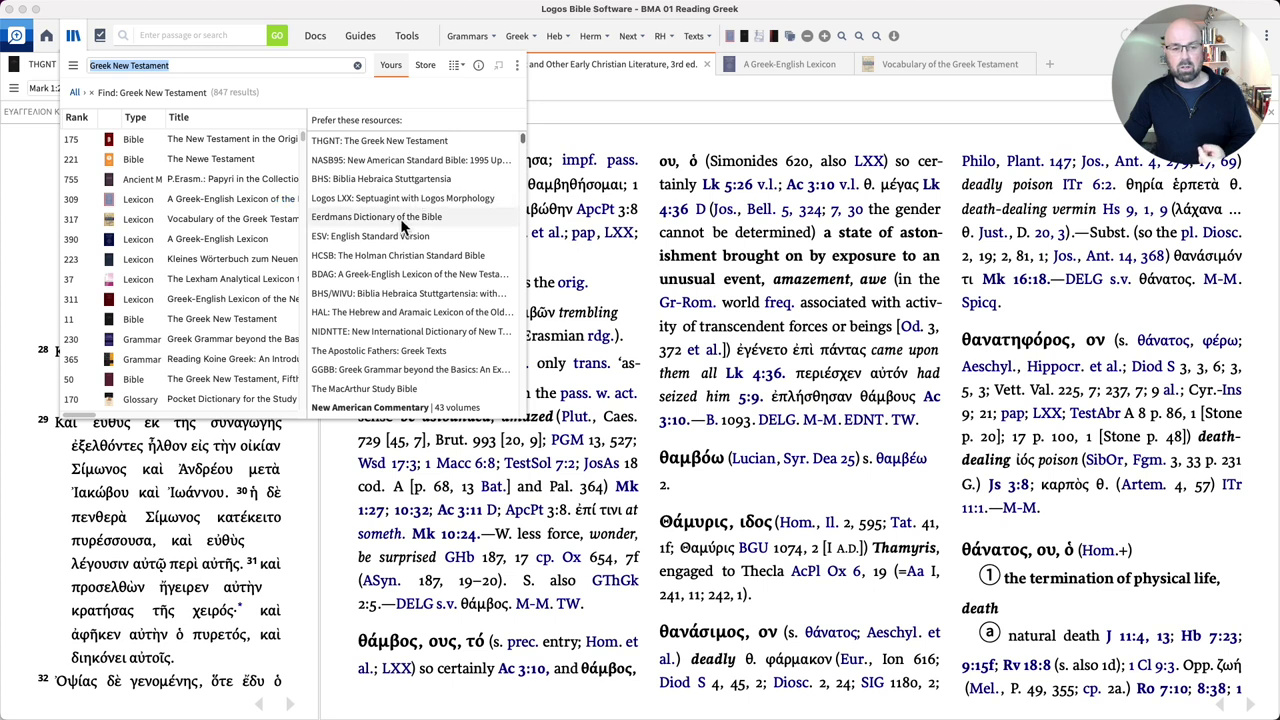
{"action": "left_click", "coordinate": [516, 66]}
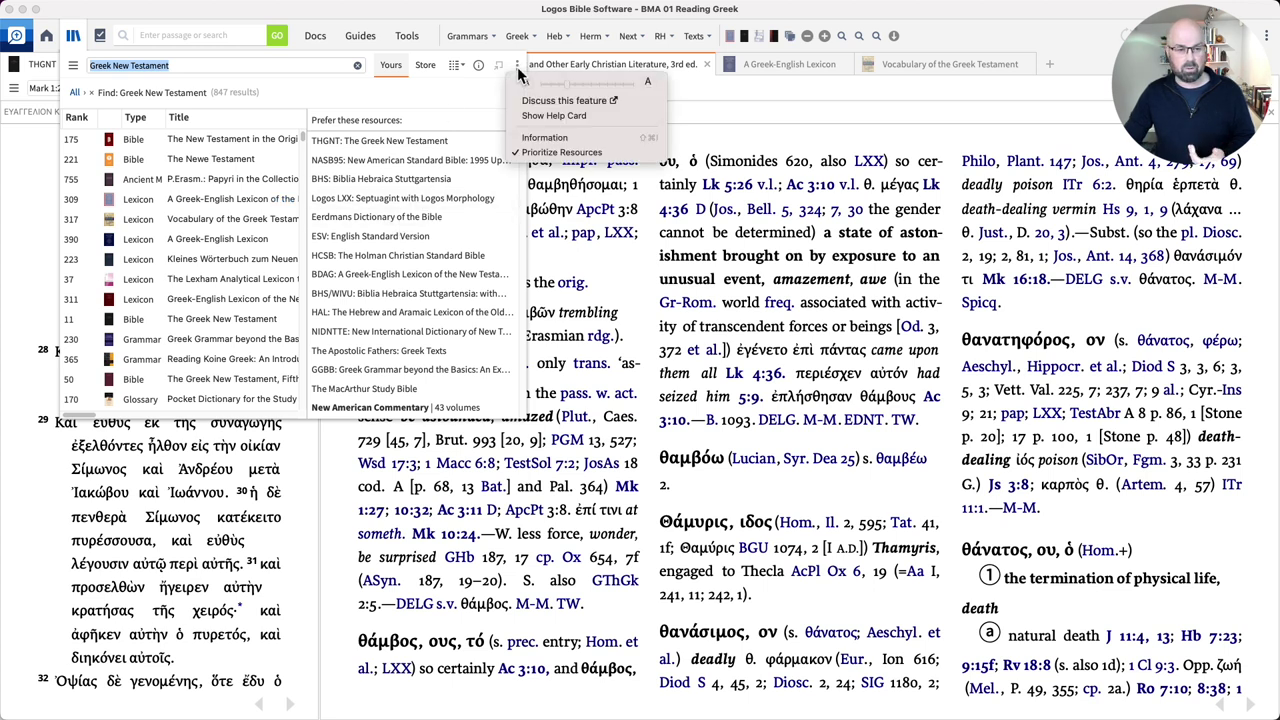
{"action": "left_click", "coordinate": [429, 121]}
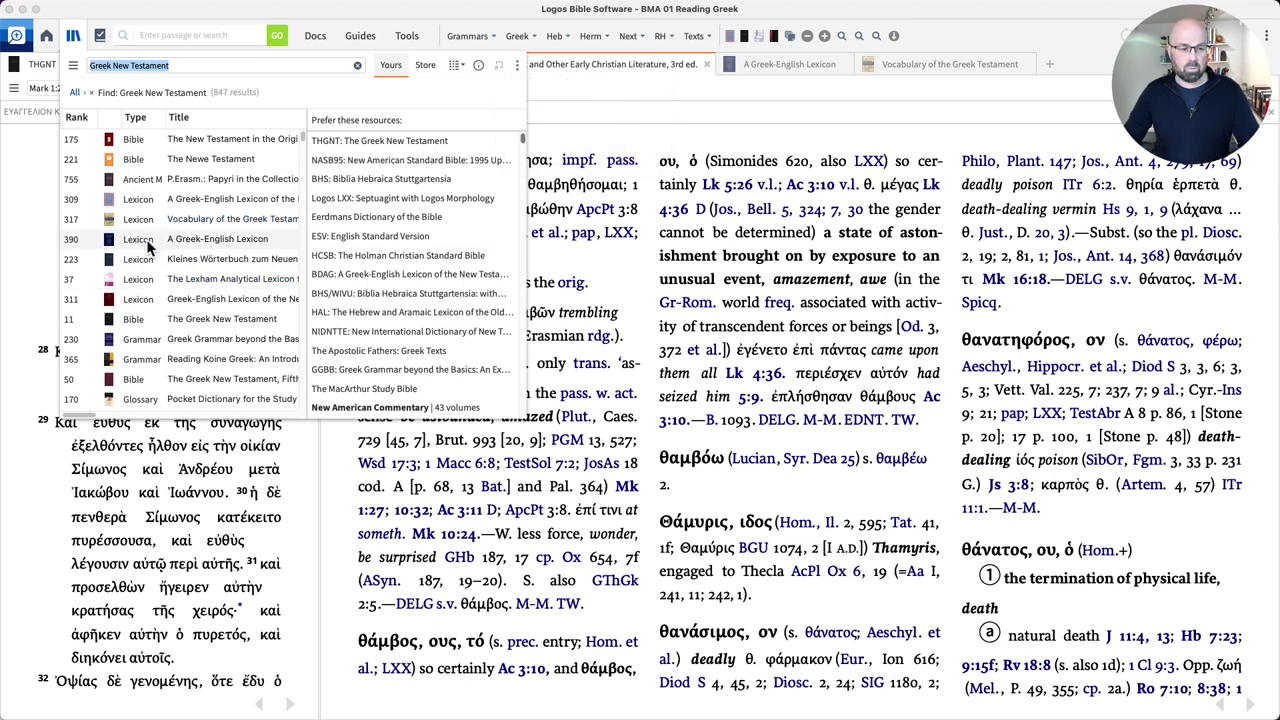
{"action": "left_click_drag", "start_coordinate": [148, 244], "coordinate": [334, 309]}
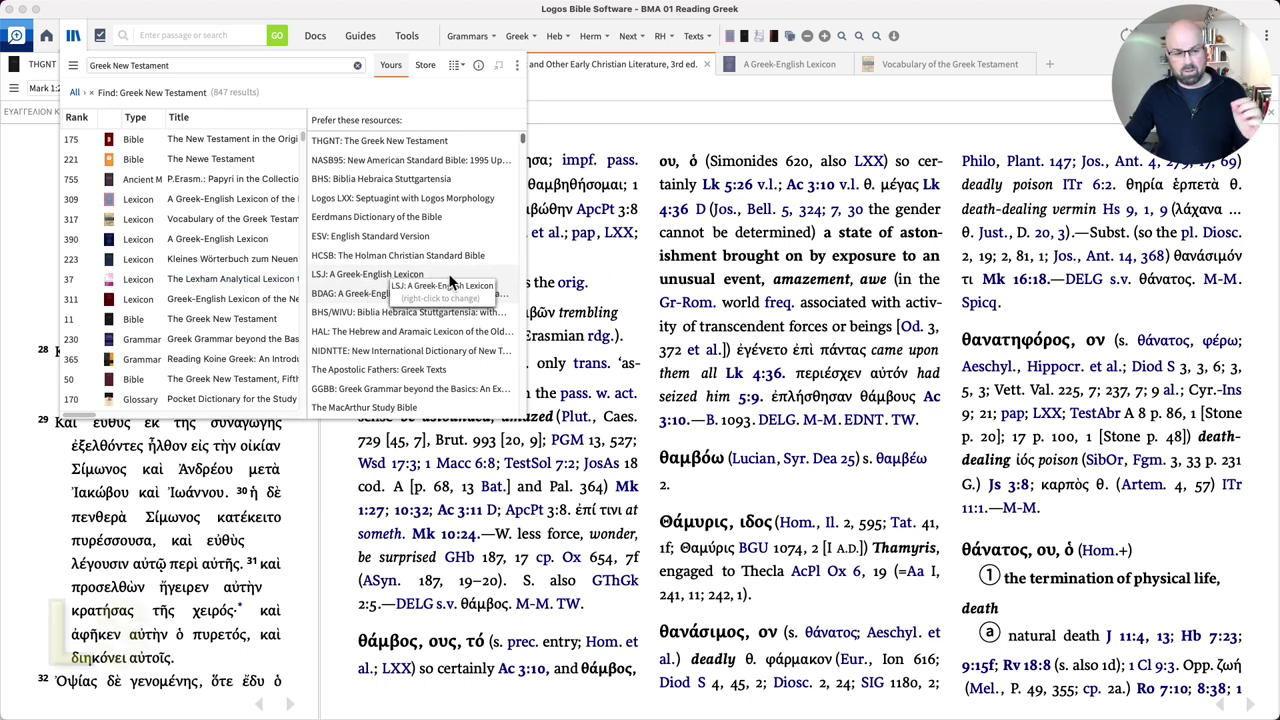
{"action": "left_click", "coordinate": [112, 186]}
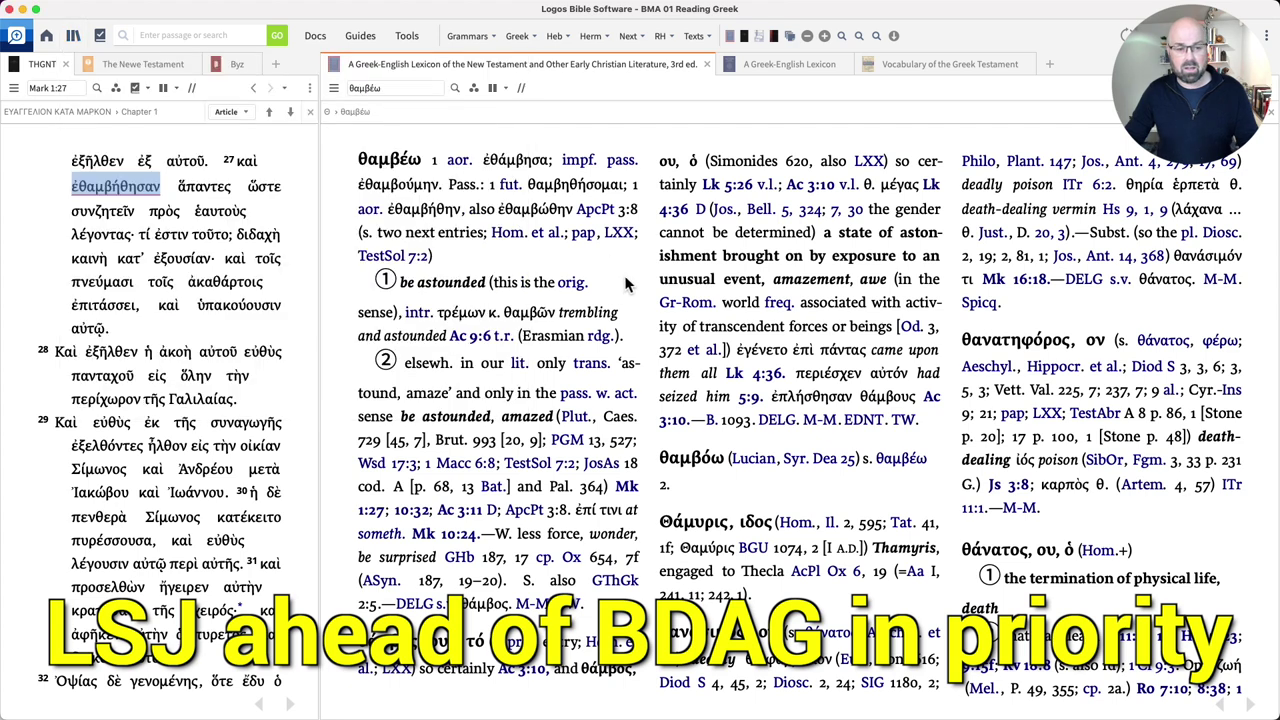
Step: Move BDAG above LSJ in the prioritized resources and look up ἐθαμβήθησαν again
{"action": "double_click", "coordinate": [112, 186]}
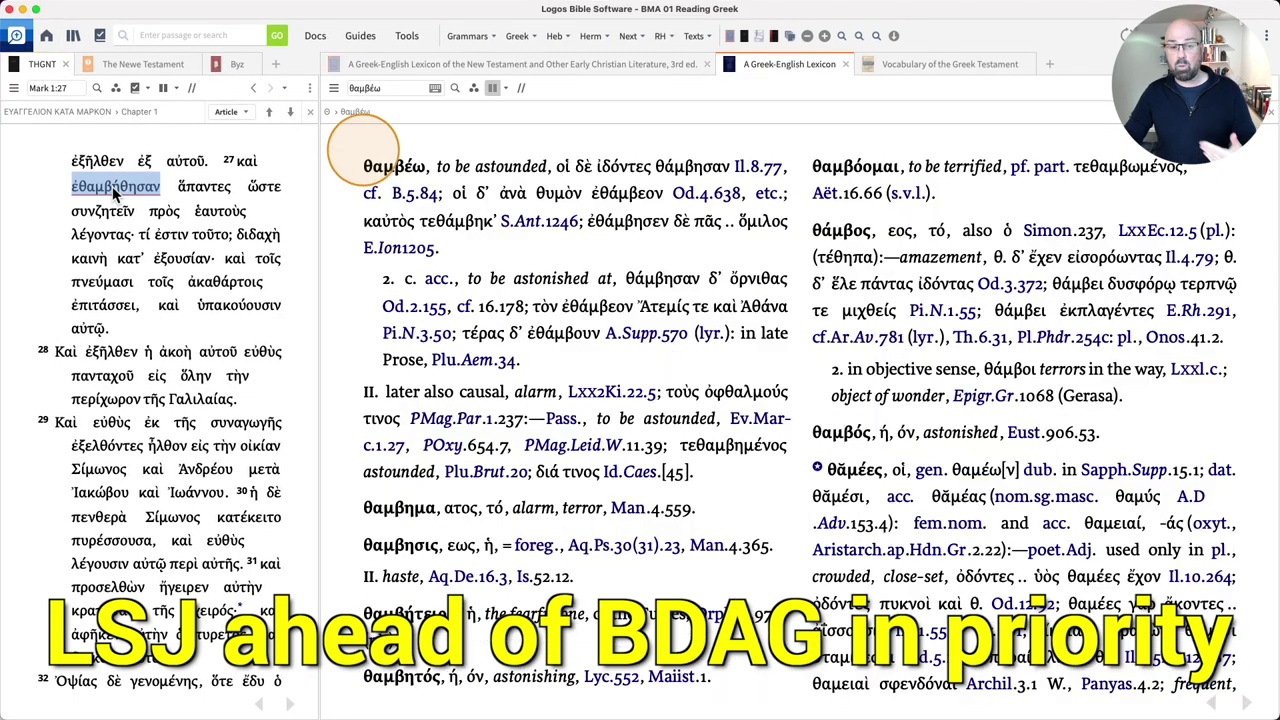
{"action": "left_click", "coordinate": [73, 37]}
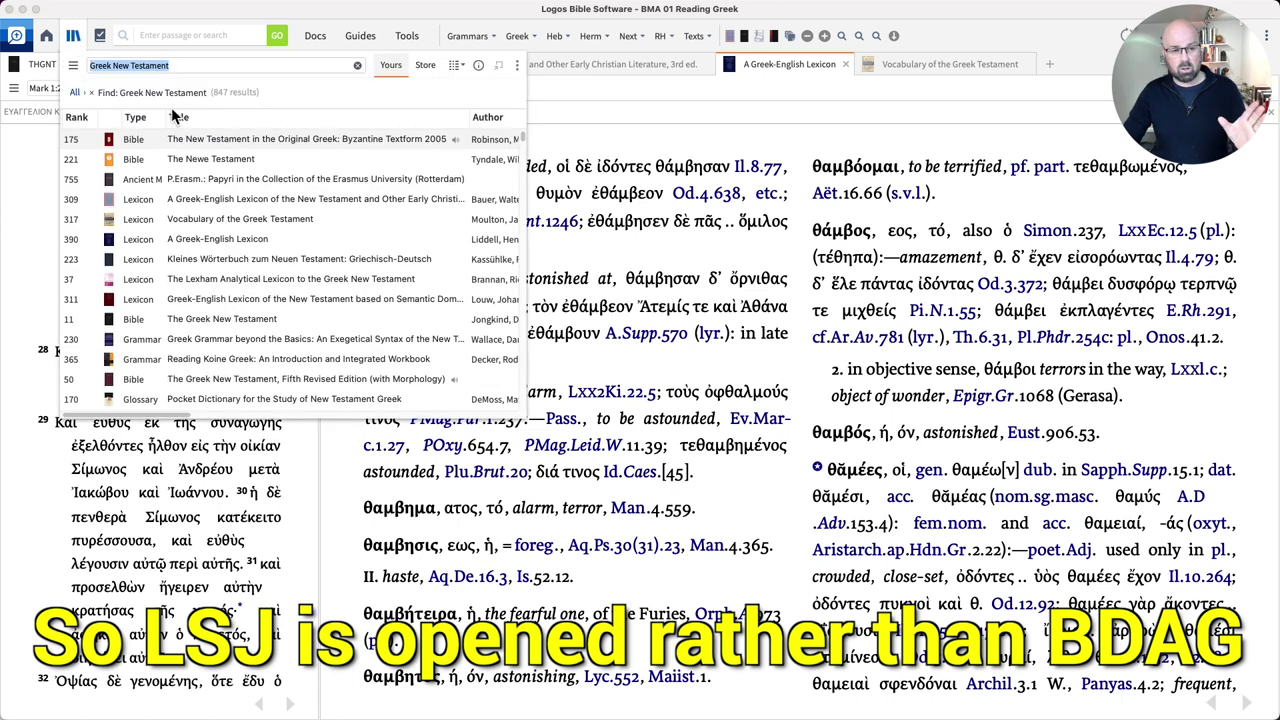
{"action": "left_click", "coordinate": [517, 72]}
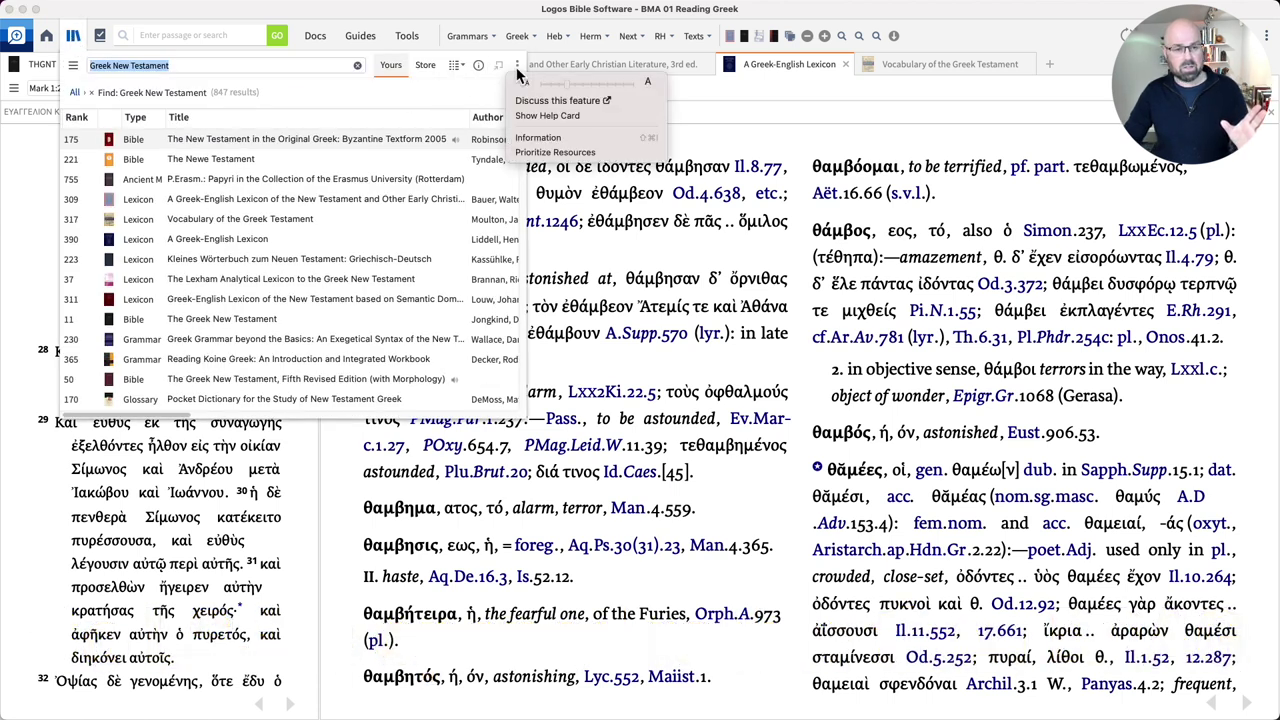
{"action": "left_click", "coordinate": [533, 158]}
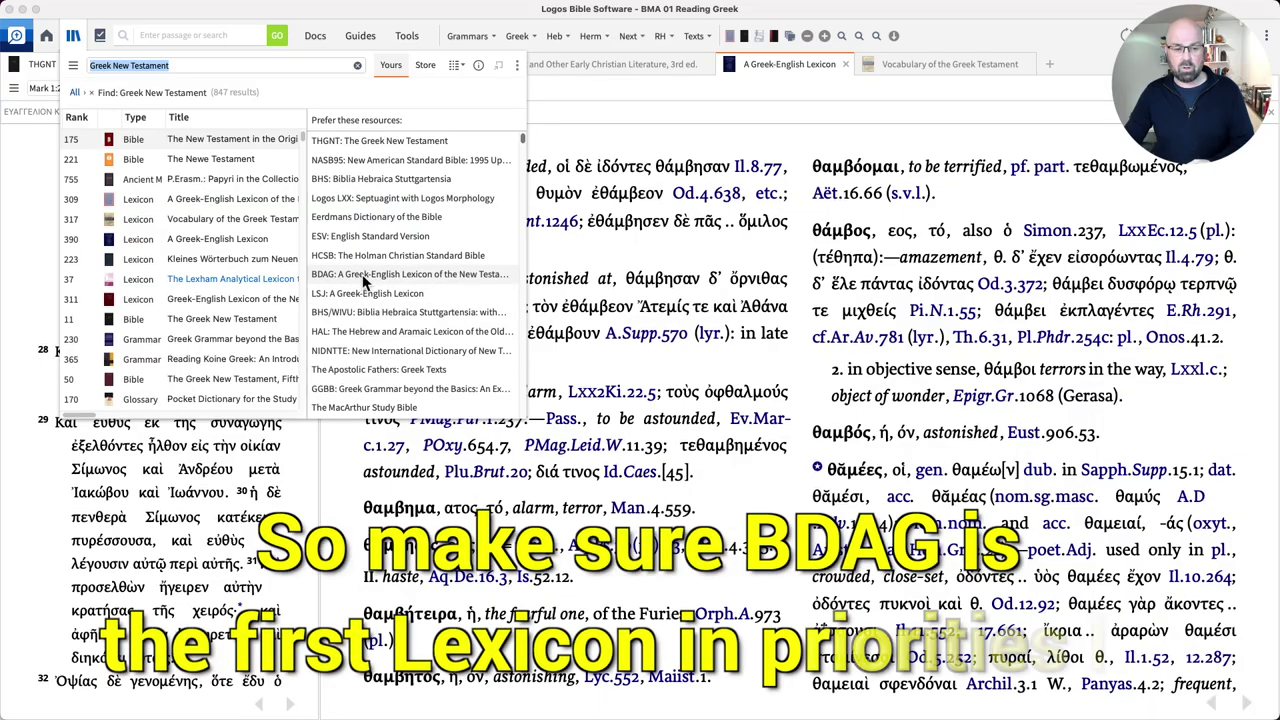
{"action": "left_click_drag", "start_coordinate": [355, 300], "coordinate": [358, 276]}
{"action": "left_click", "coordinate": [118, 186]}
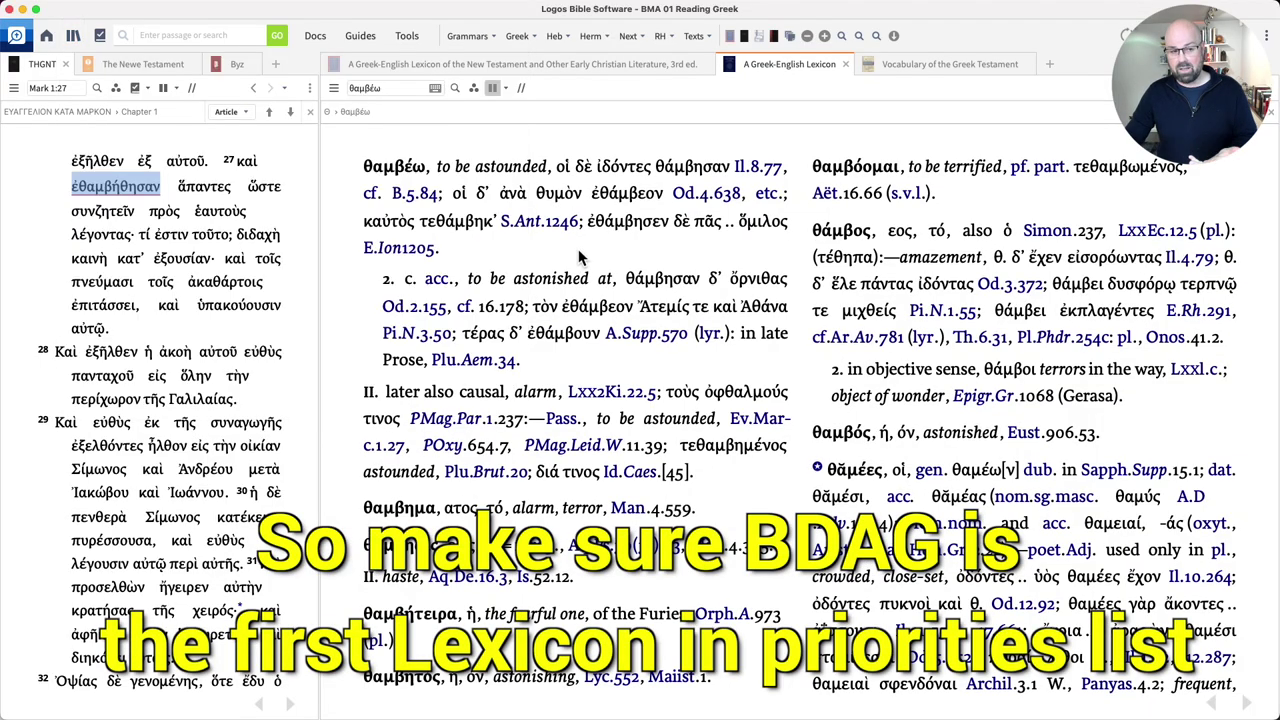
{"action": "double_click", "coordinate": [118, 186]}
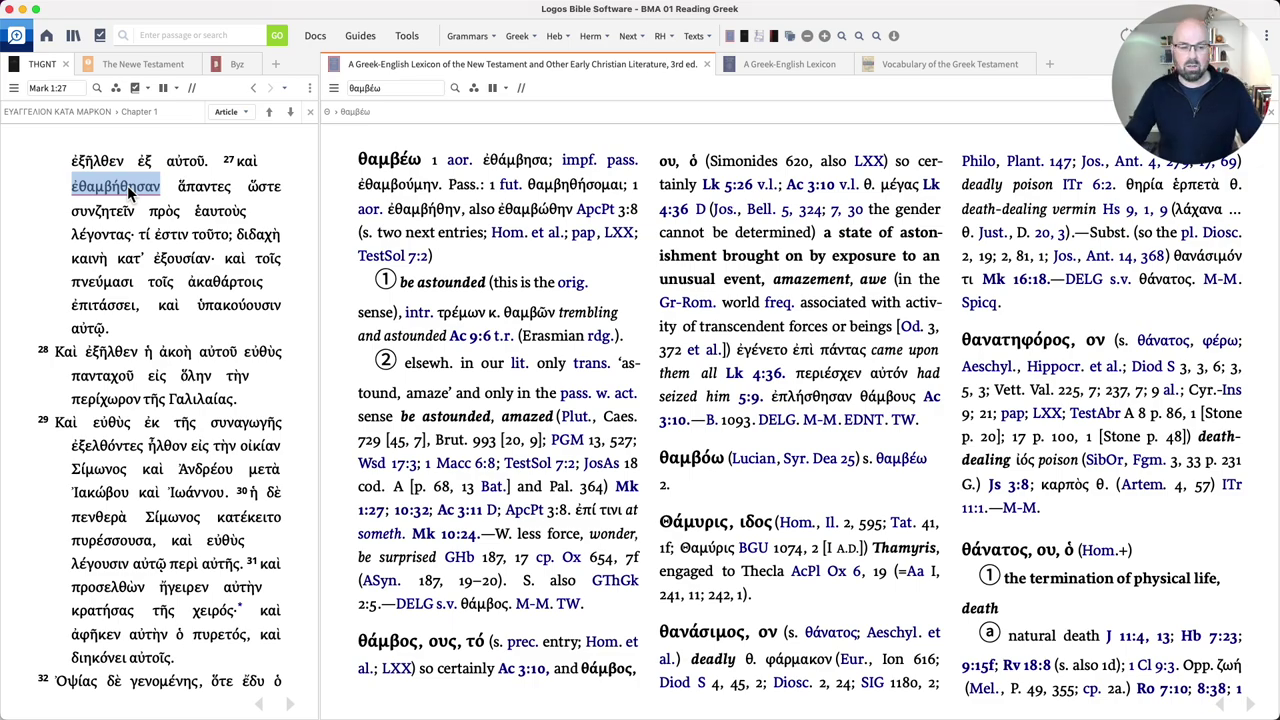
{"action": "right_click", "coordinate": [127, 185]}
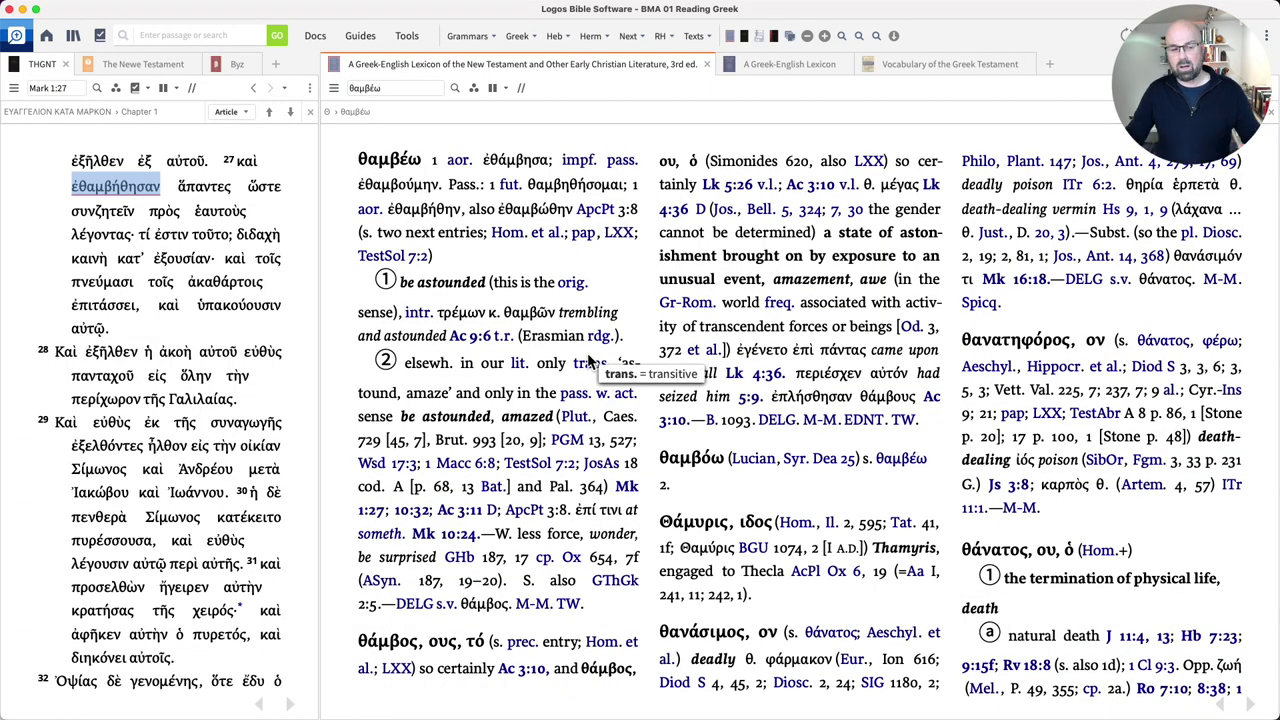
{"action": "left_click_drag", "start_coordinate": [358, 160], "coordinate": [415, 165]}
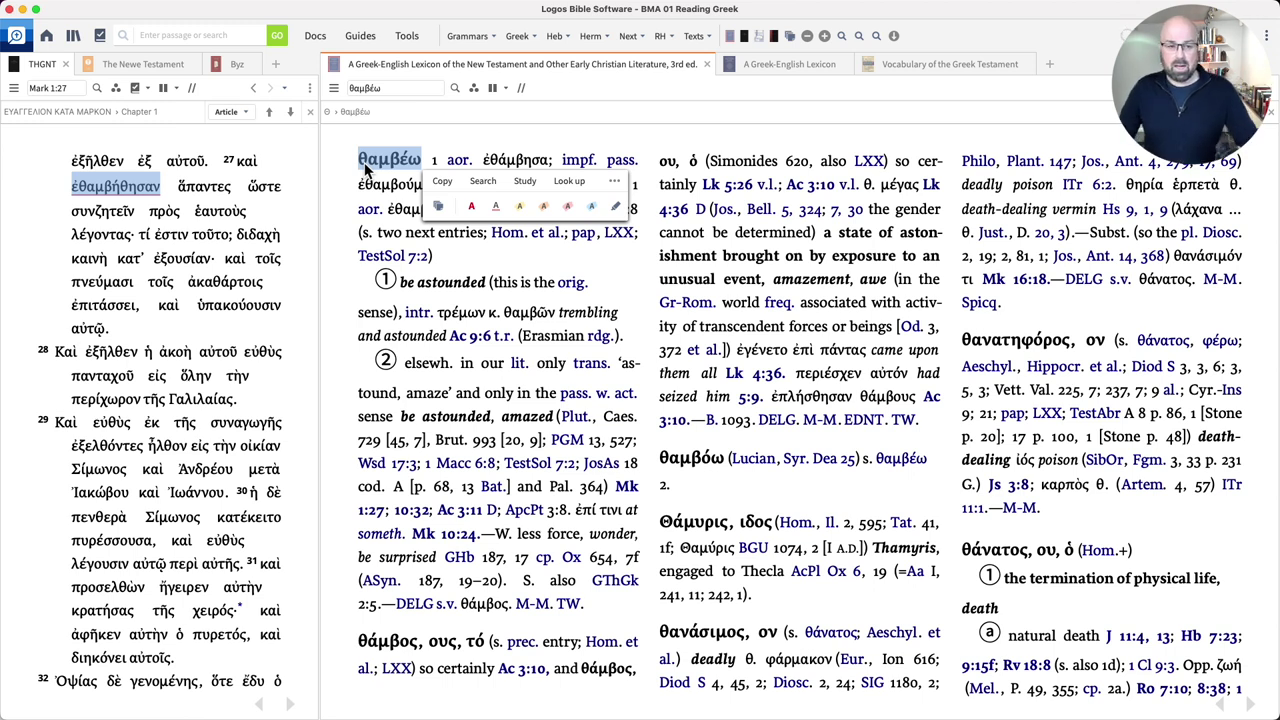
{"action": "left_click", "coordinate": [527, 165]}
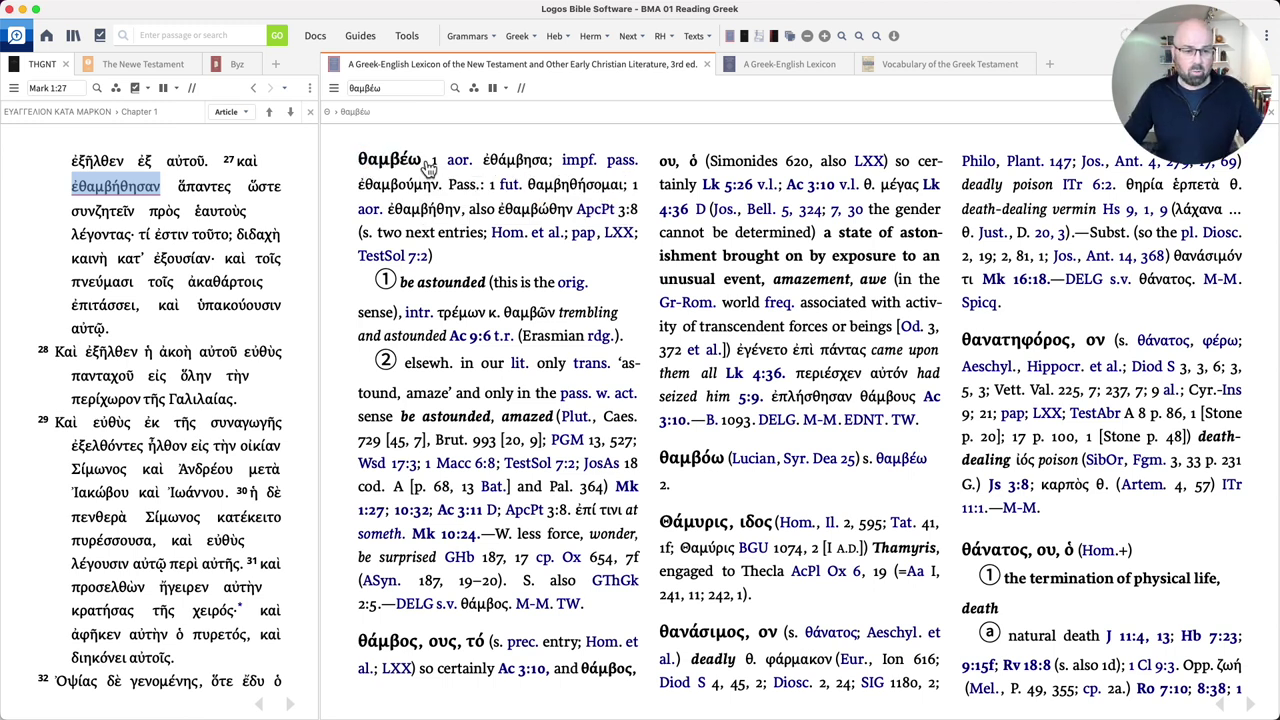
{"action": "left_click_drag", "start_coordinate": [432, 166], "coordinate": [644, 202]}
{"action": "left_click", "coordinate": [645, 200]}
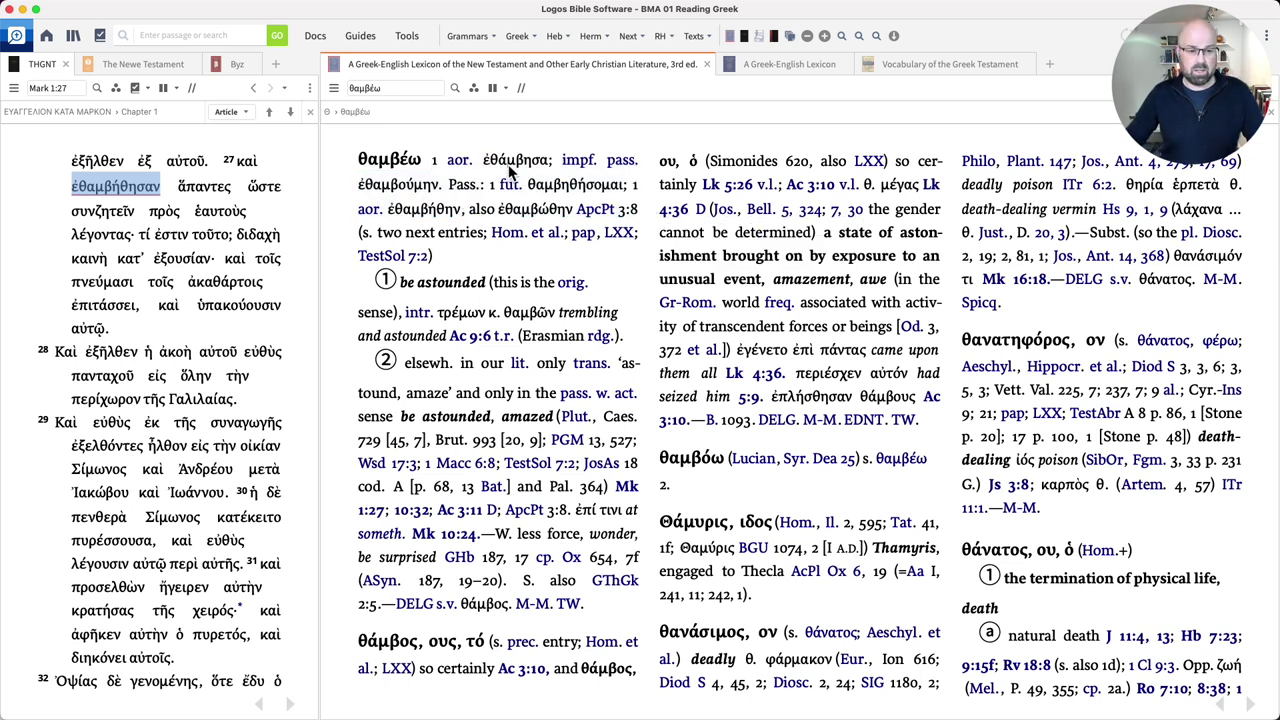
{"action": "triple_click", "coordinate": [418, 168]}
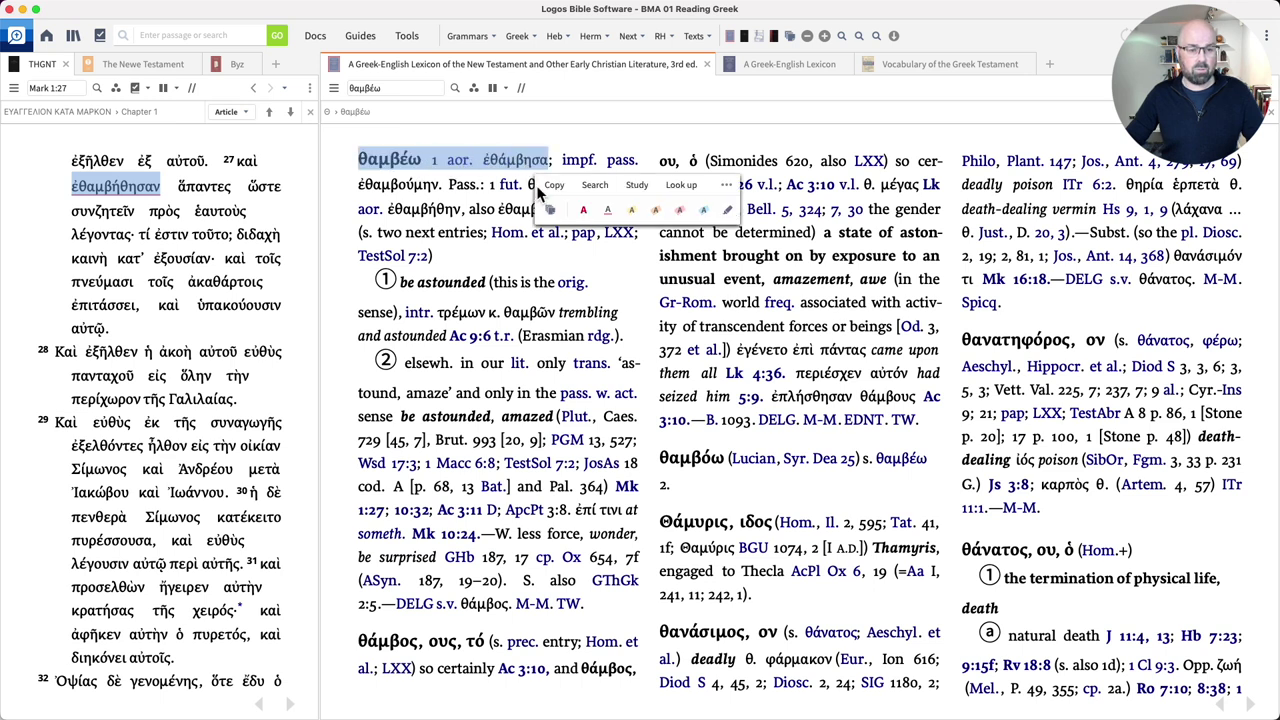
{"action": "double_click", "coordinate": [565, 163]}
{"action": "left_click_drag", "start_coordinate": [565, 168], "coordinate": [404, 184]}
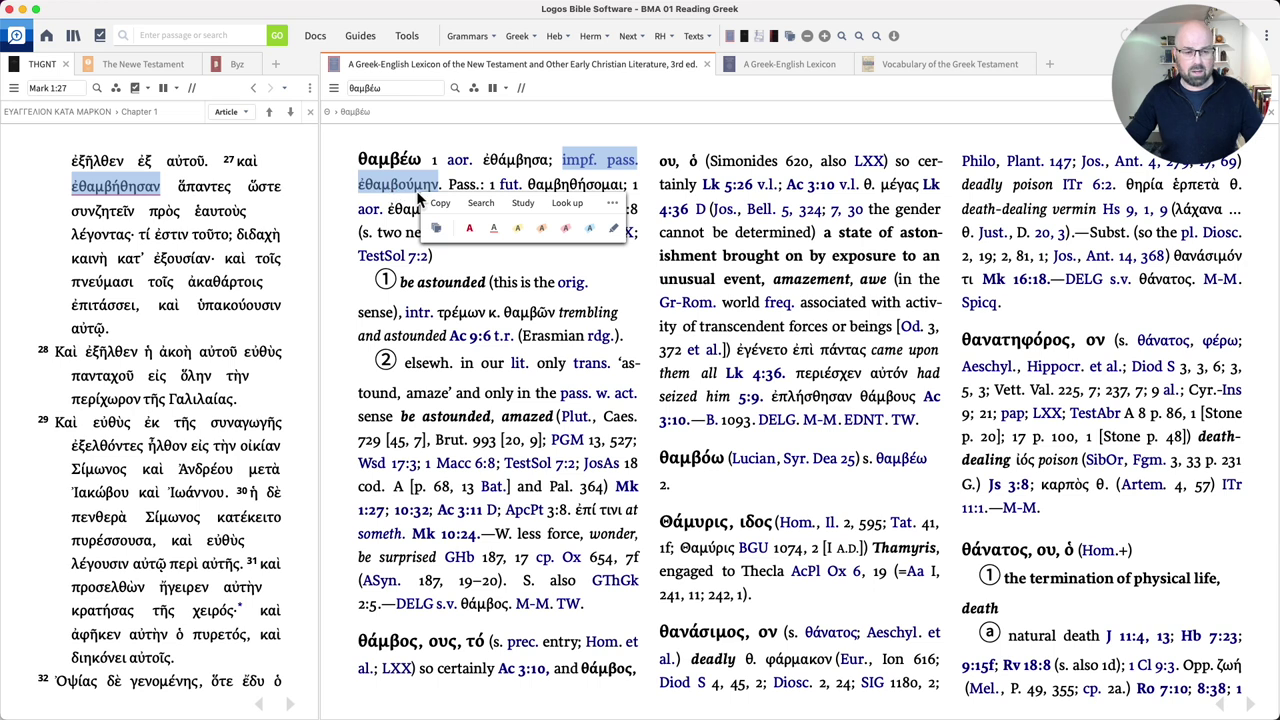
{"action": "double_click", "coordinate": [463, 186]}
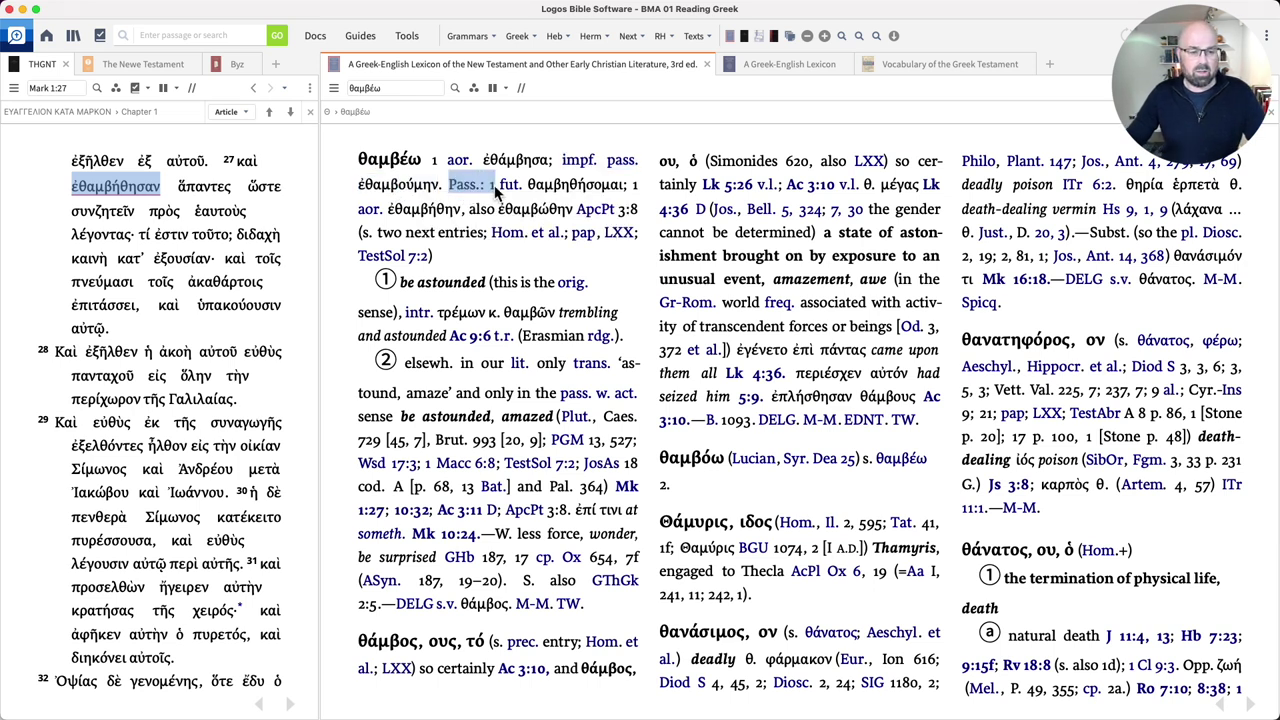
{"action": "double_click", "coordinate": [537, 187]}
{"action": "left_click_drag", "start_coordinate": [537, 190], "coordinate": [465, 195]}
{"action": "left_click_drag", "start_coordinate": [656, 186], "coordinate": [634, 188]}
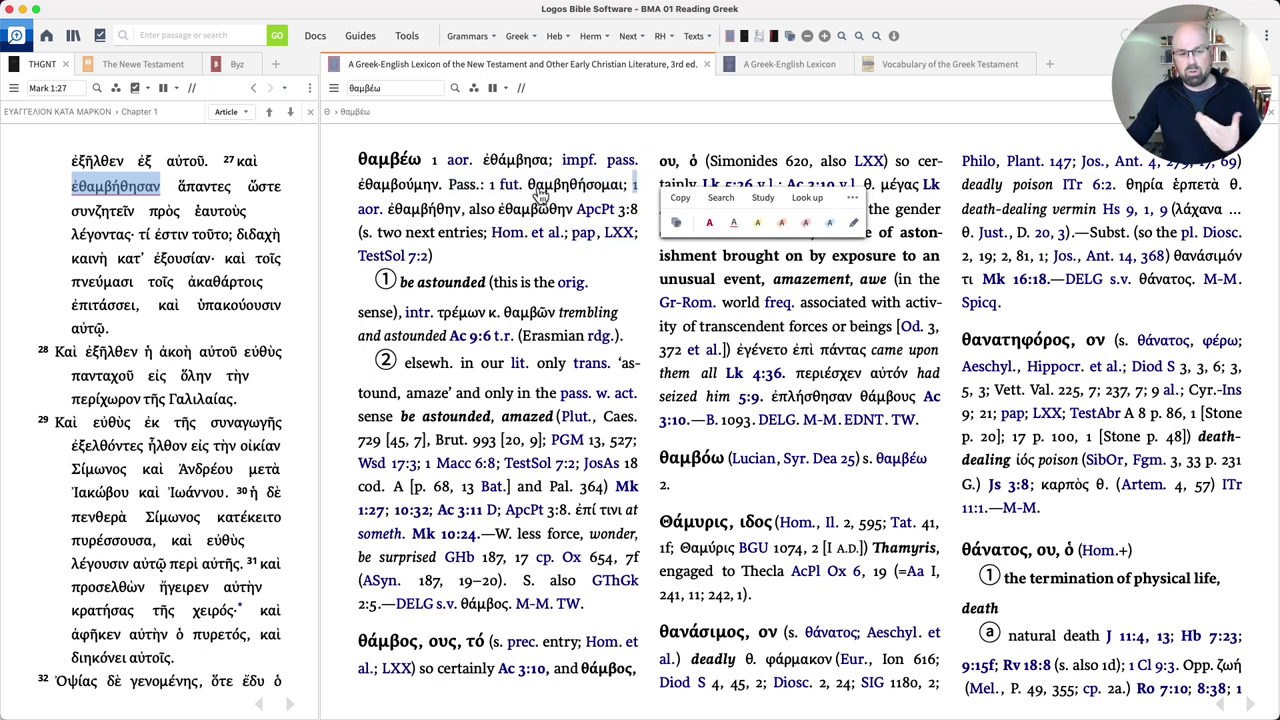
{"action": "left_click_drag", "start_coordinate": [452, 212], "coordinate": [513, 214]}
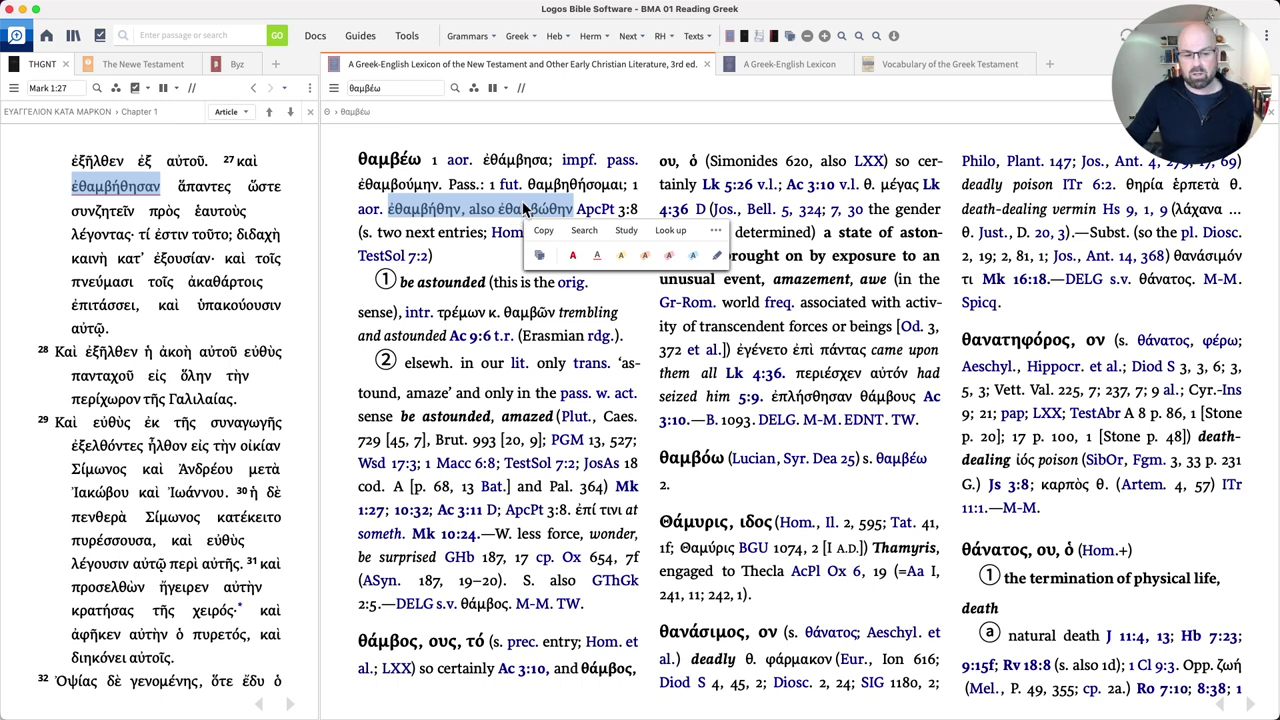
{"action": "left_click", "coordinate": [491, 271]}
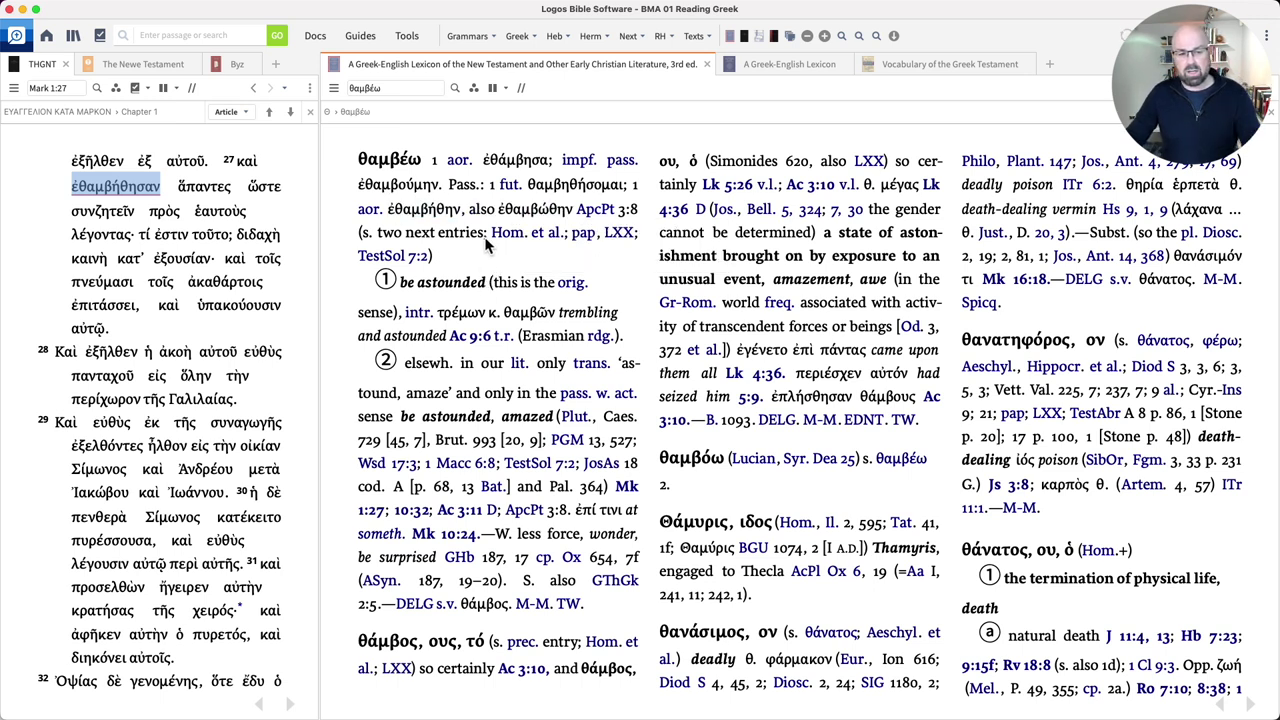
{"action": "left_click_drag", "start_coordinate": [556, 264], "coordinate": [356, 238]}
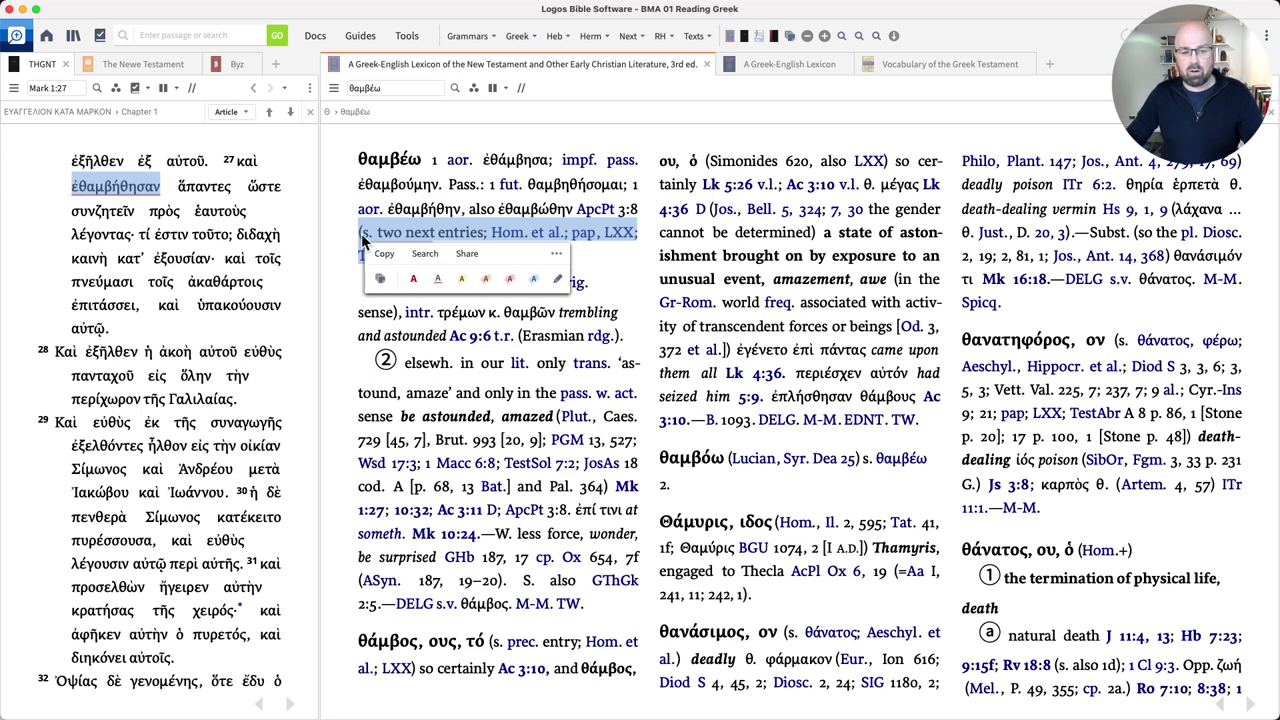
{"action": "left_click", "coordinate": [607, 258]}
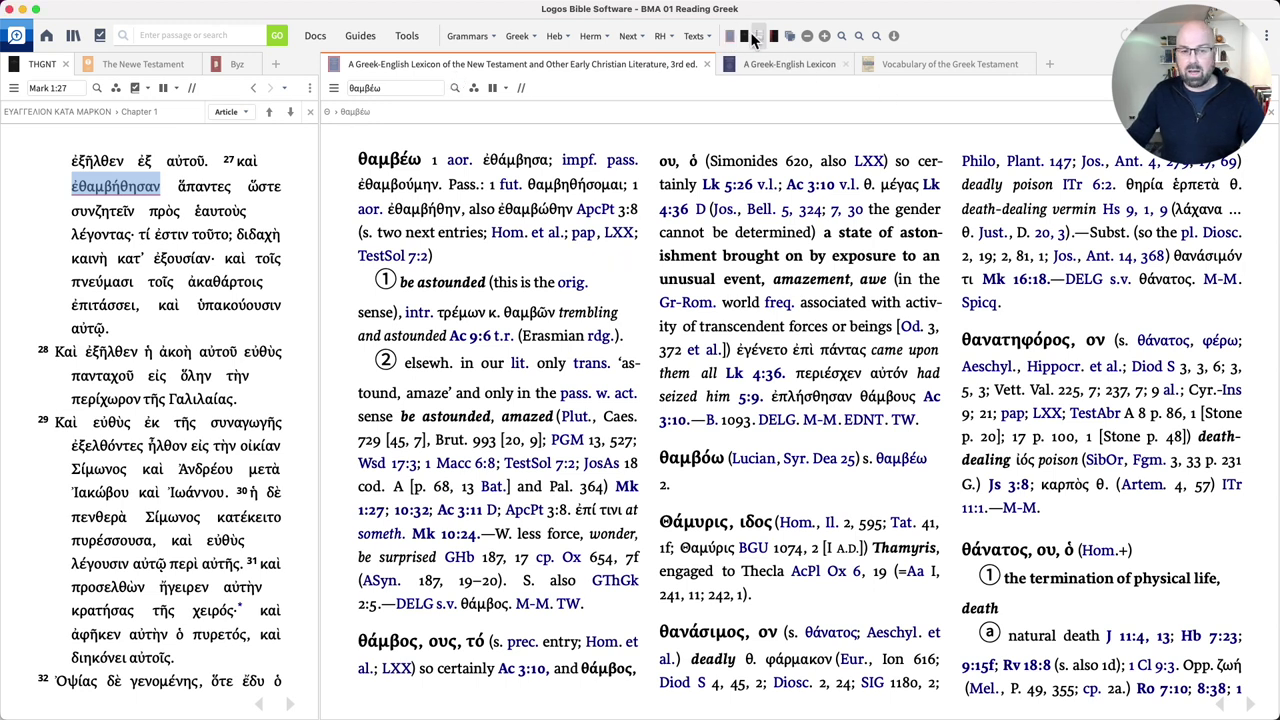
Step: Open a new BDAG tab and find the Hom. entries in the Writers and Writings of Antiquity list
{"action": "left_click", "coordinate": [1049, 64]}
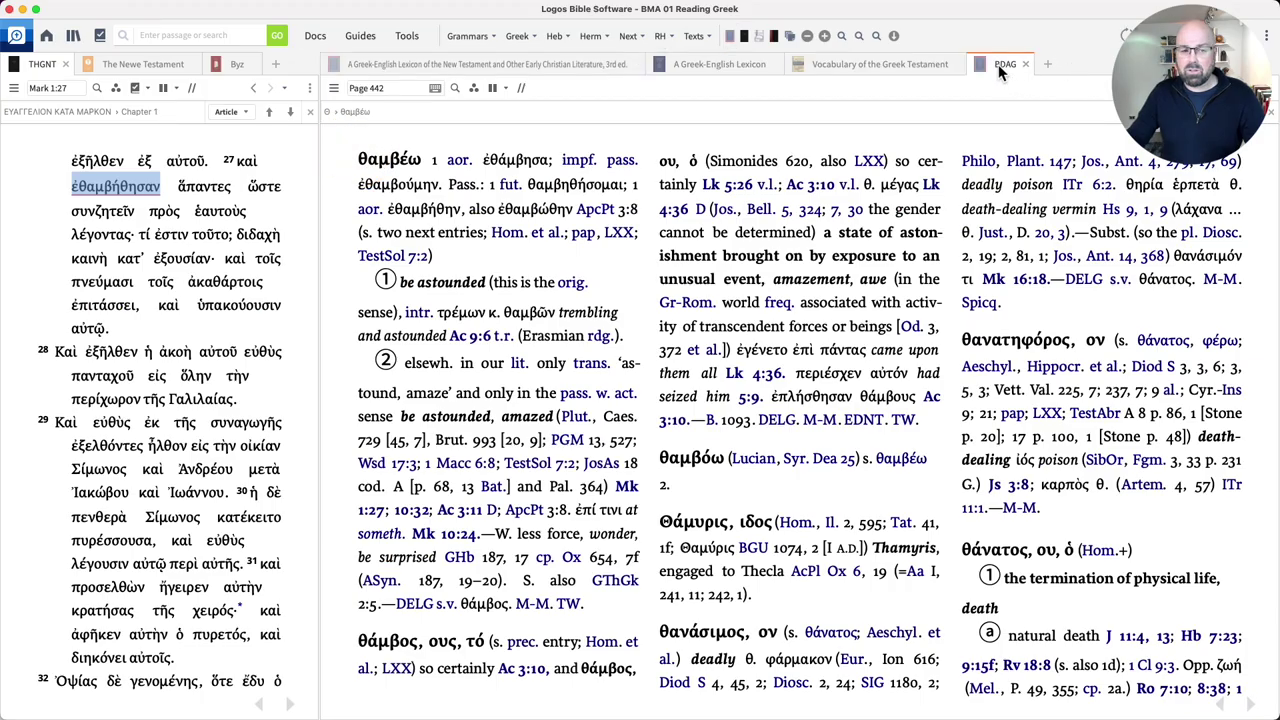
{"action": "left_click", "coordinate": [333, 87]}
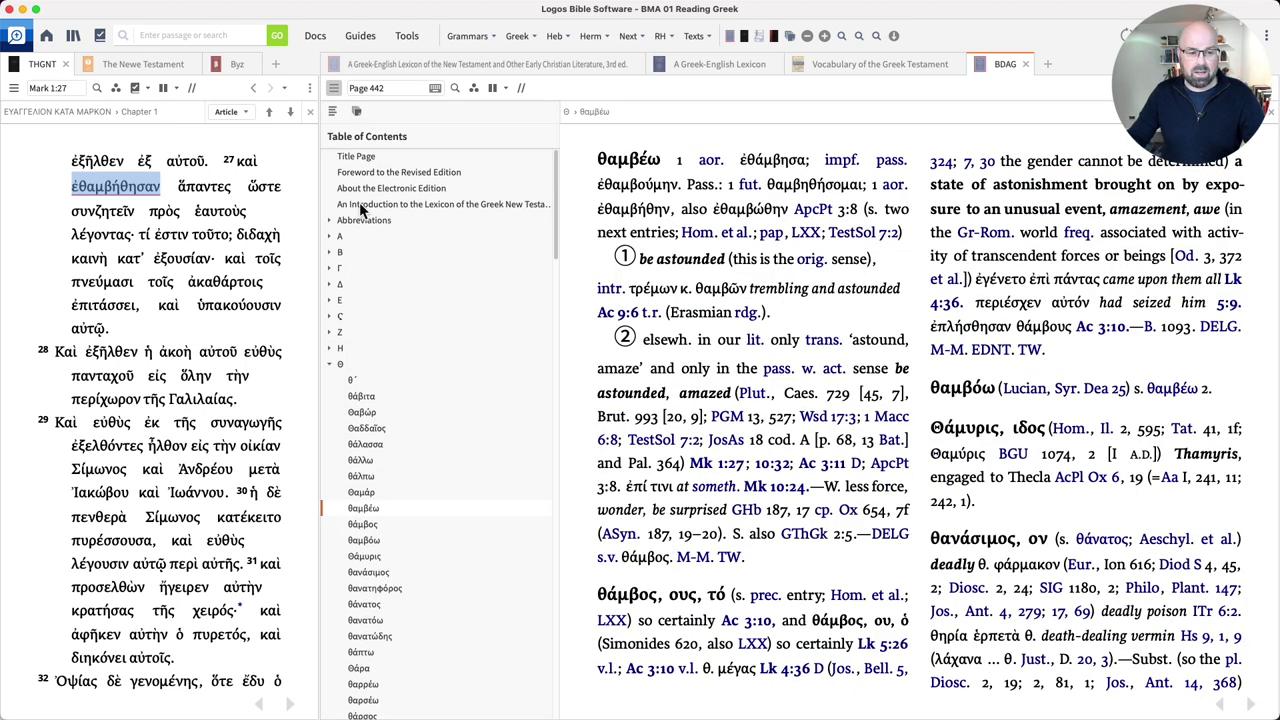
{"action": "left_click", "coordinate": [328, 221]}
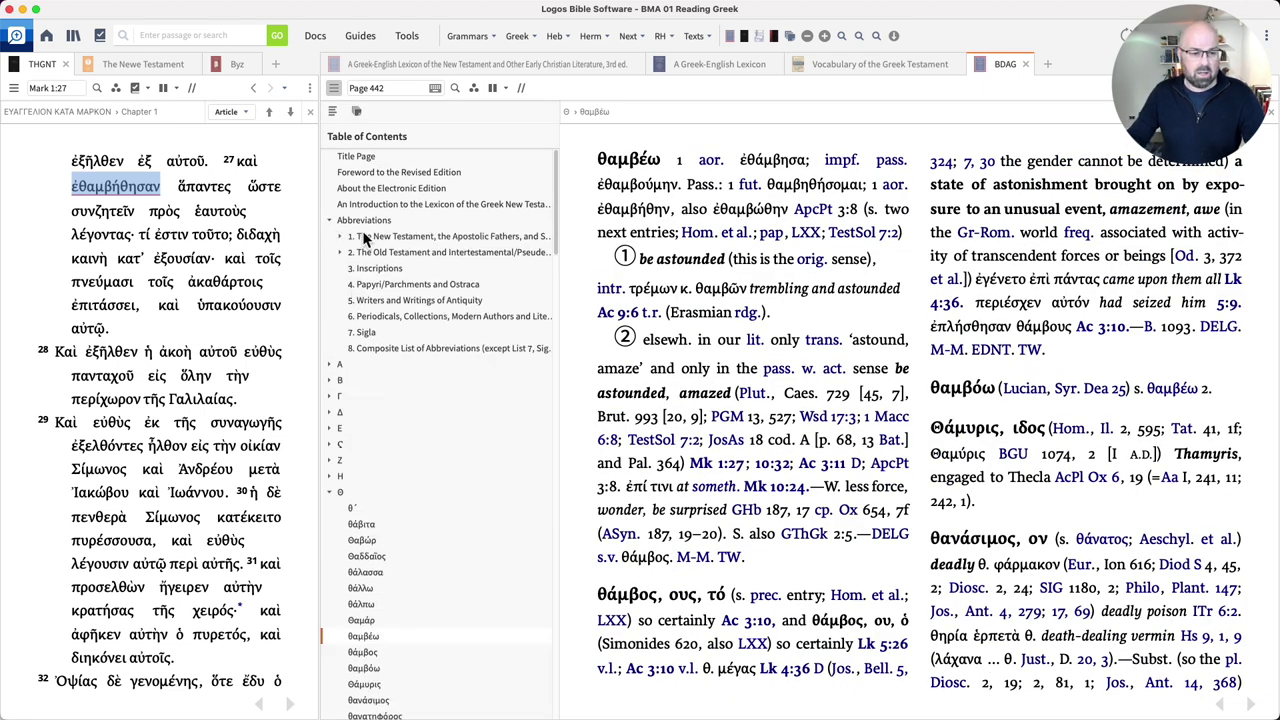
{"action": "left_click", "coordinate": [410, 300]}
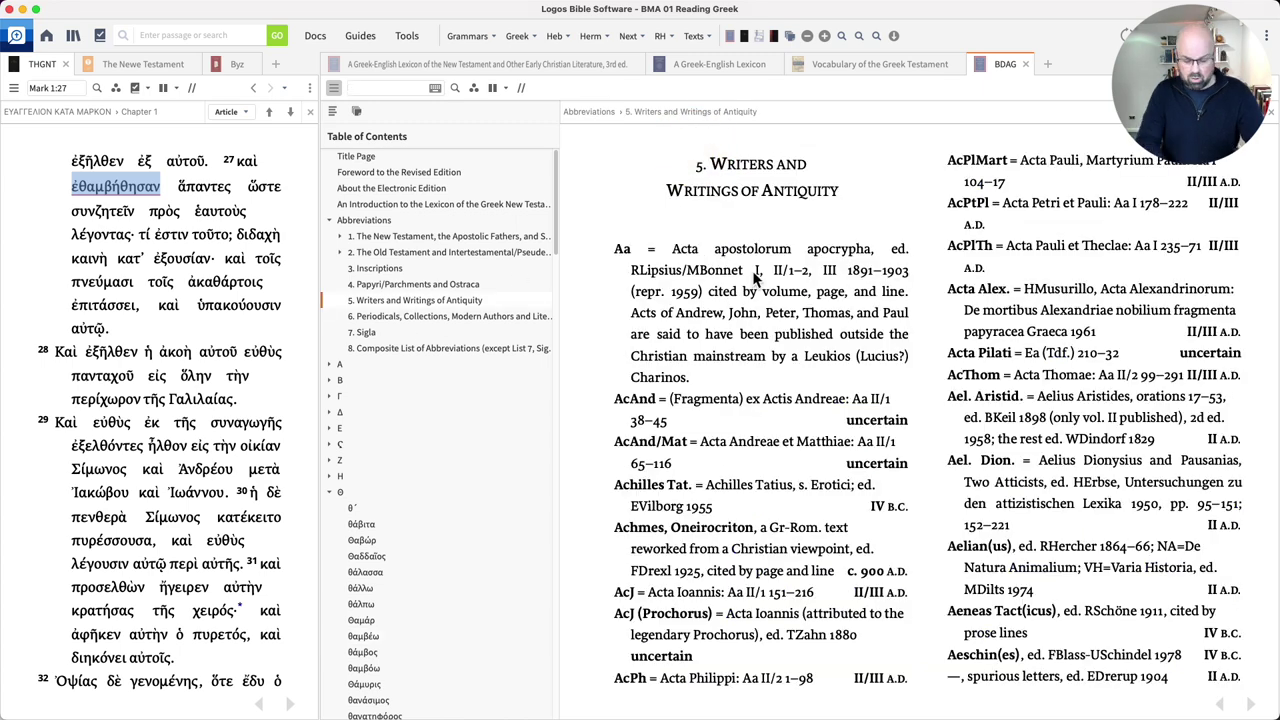
{"action": "scroll", "coordinate": [755, 278], "scroll_direction": "down", "scroll_amount": 20}
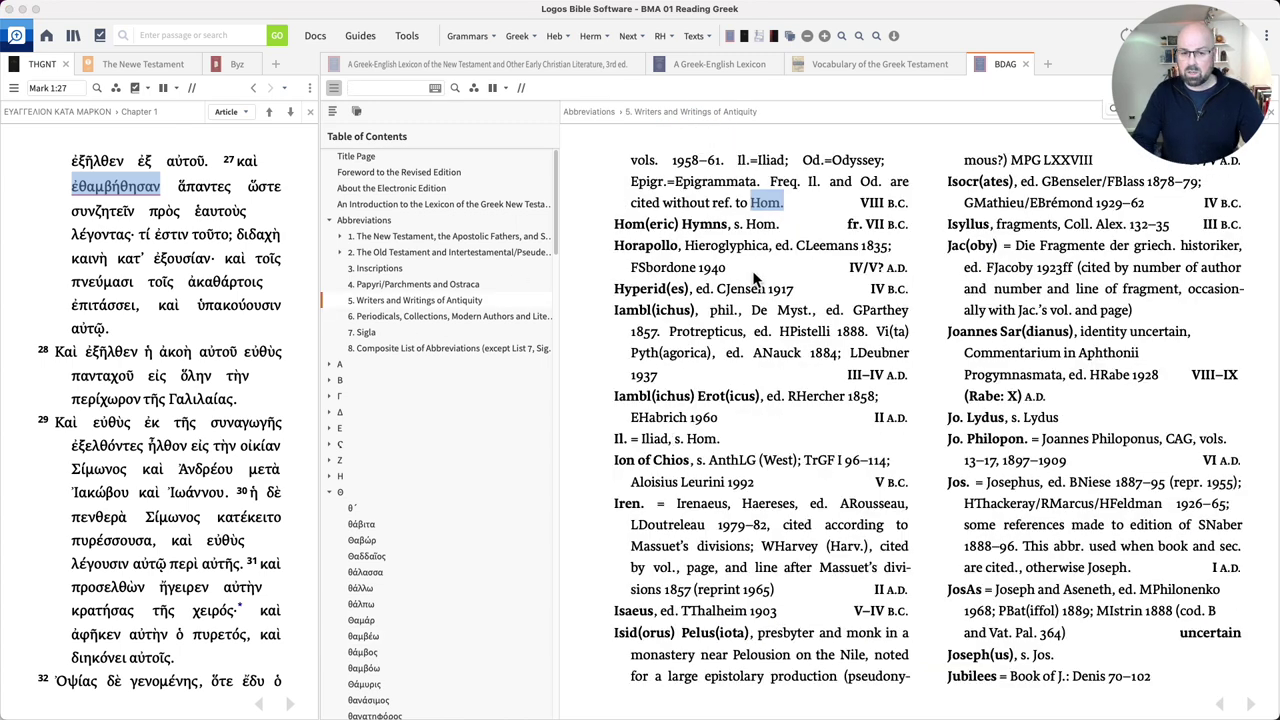
{"action": "key", "text": "super+g"}
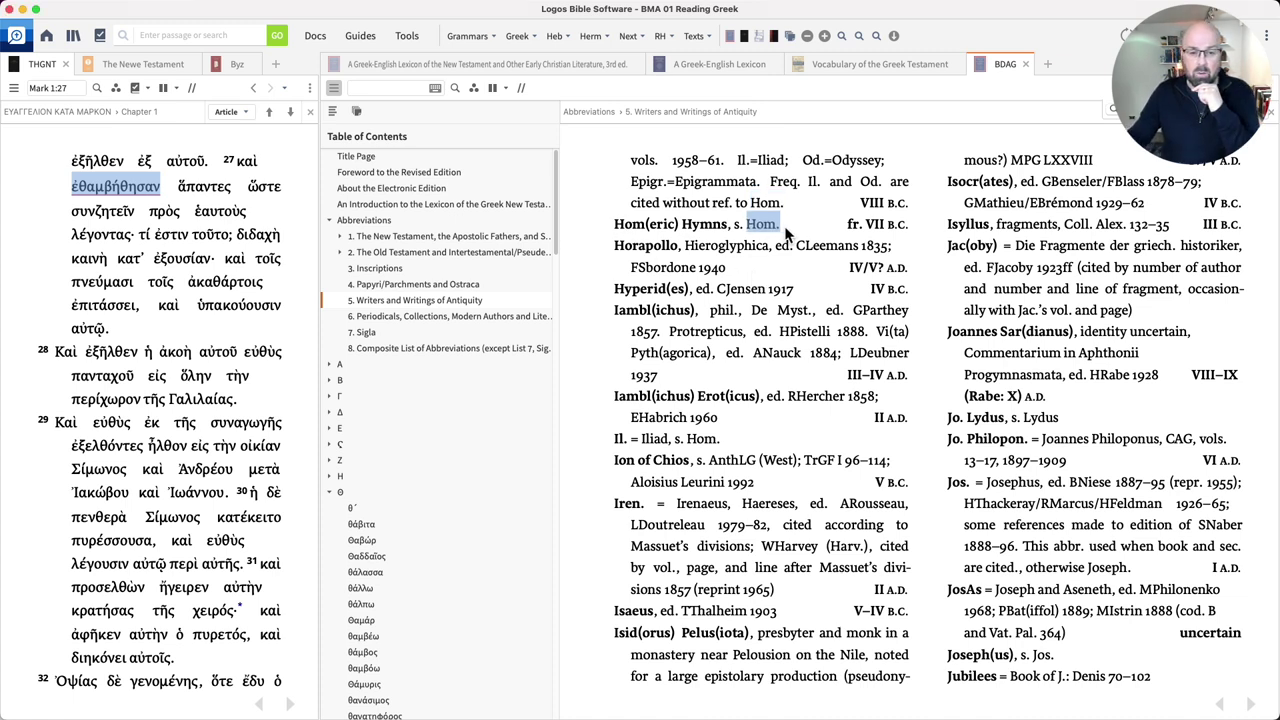
{"action": "left_click_drag", "start_coordinate": [612, 224], "coordinate": [776, 228]}
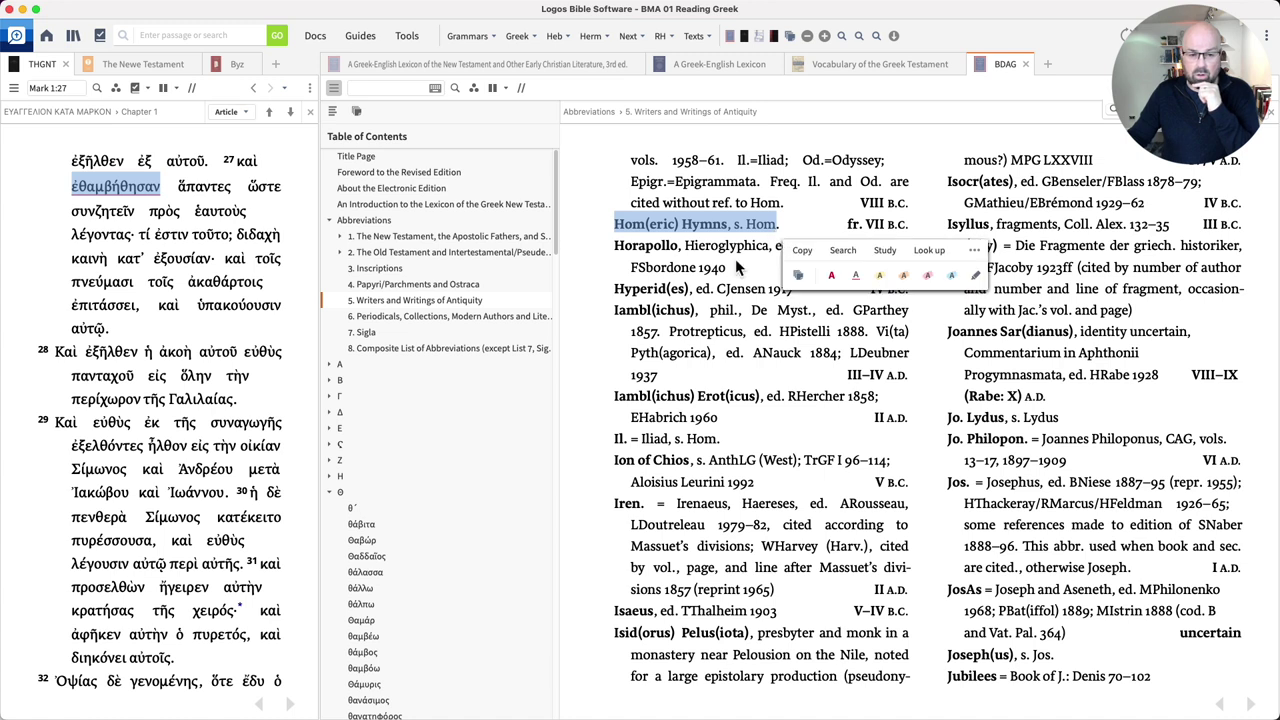
{"action": "left_click", "coordinate": [752, 286]}
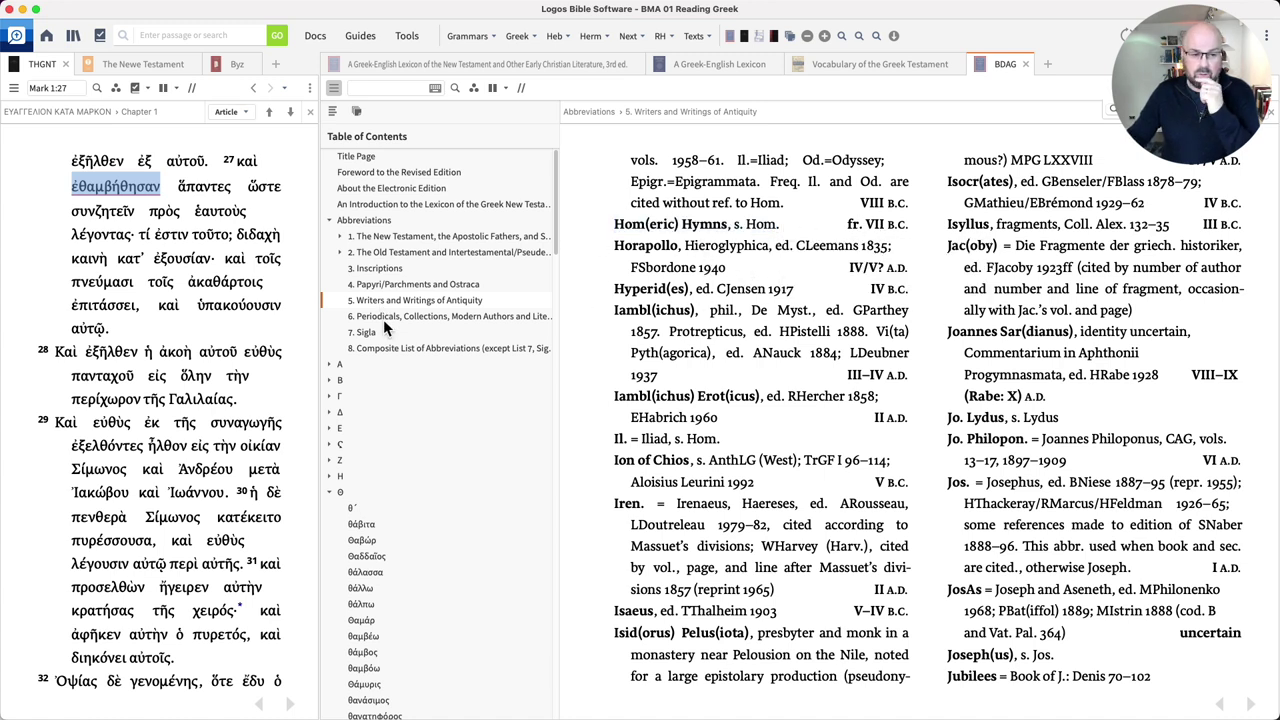
Step: Browse the NT editors, Inscriptions and Papyri/Parchments and Ostraca lists, then return to θαμβέω
{"action": "left_click", "coordinate": [378, 224]}
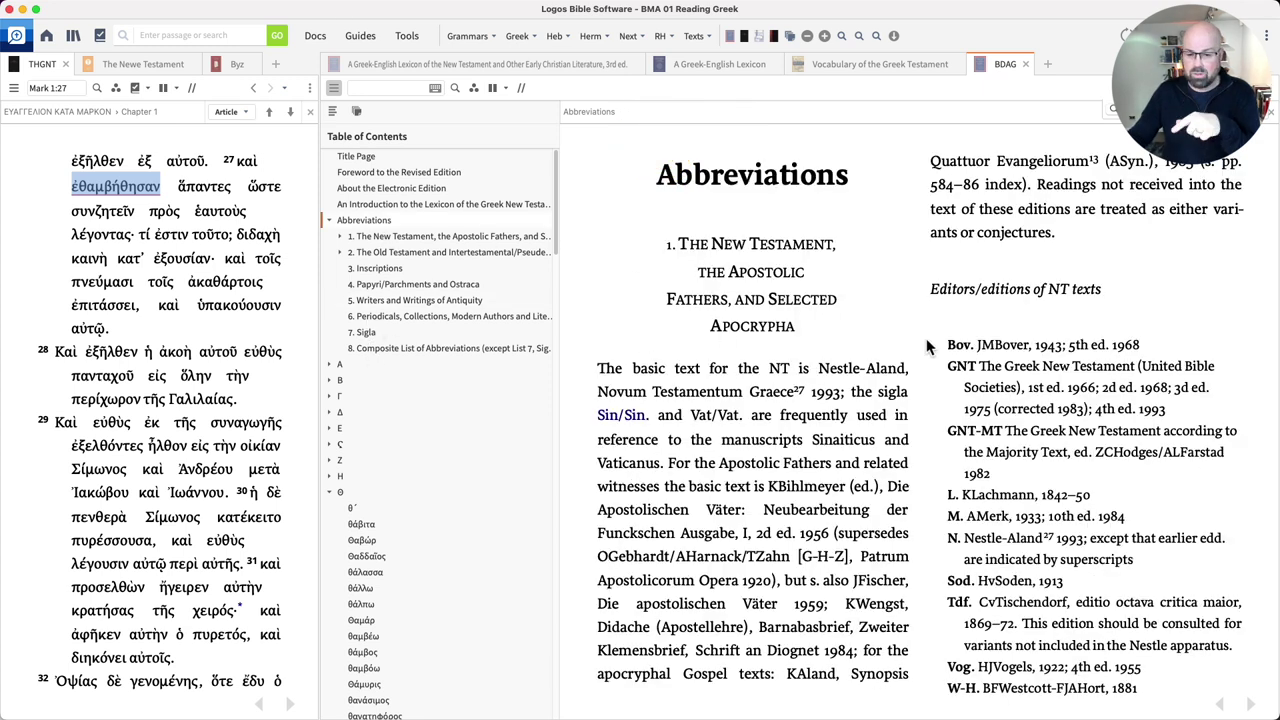
{"action": "left_click_drag", "start_coordinate": [932, 342], "coordinate": [957, 487]}
{"action": "scroll", "coordinate": [957, 487], "scroll_direction": "down", "scroll_amount": 5}
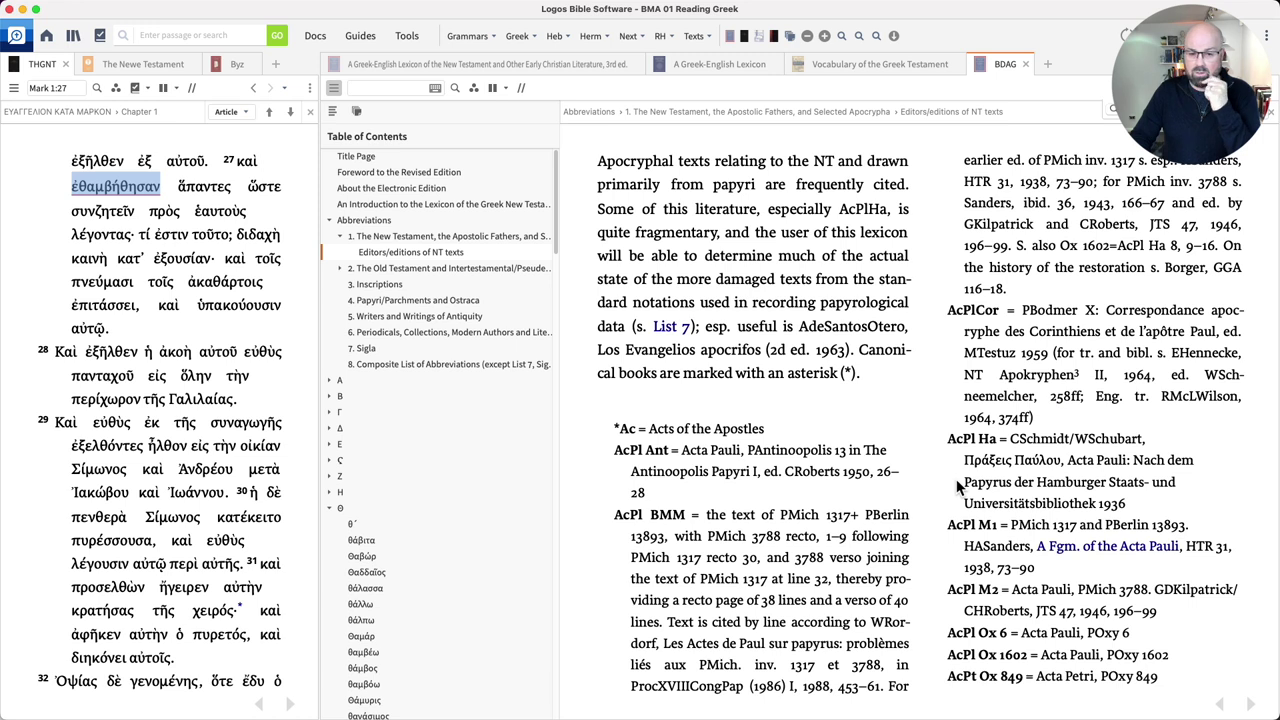
{"action": "scroll", "coordinate": [957, 487], "scroll_direction": "down", "scroll_amount": 10}
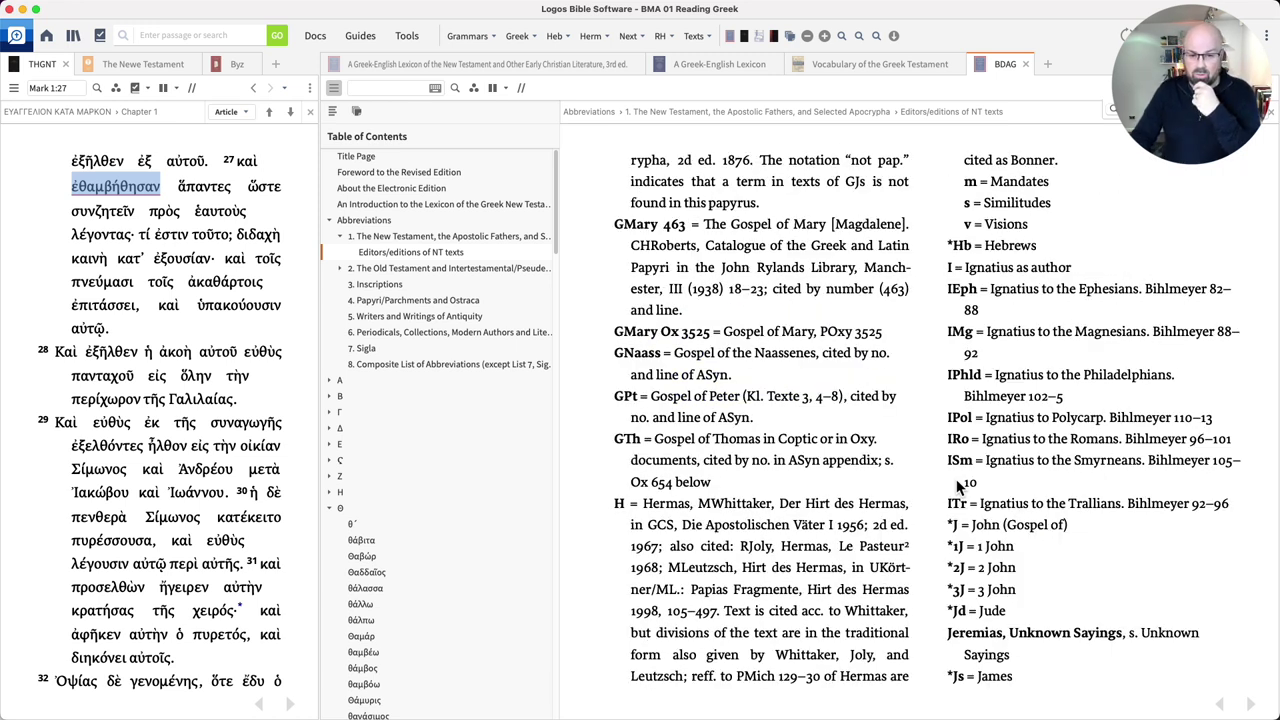
{"action": "scroll", "coordinate": [957, 487], "scroll_direction": "down", "scroll_amount": 5}
{"action": "scroll", "coordinate": [957, 487], "scroll_direction": "down", "scroll_amount": 5}
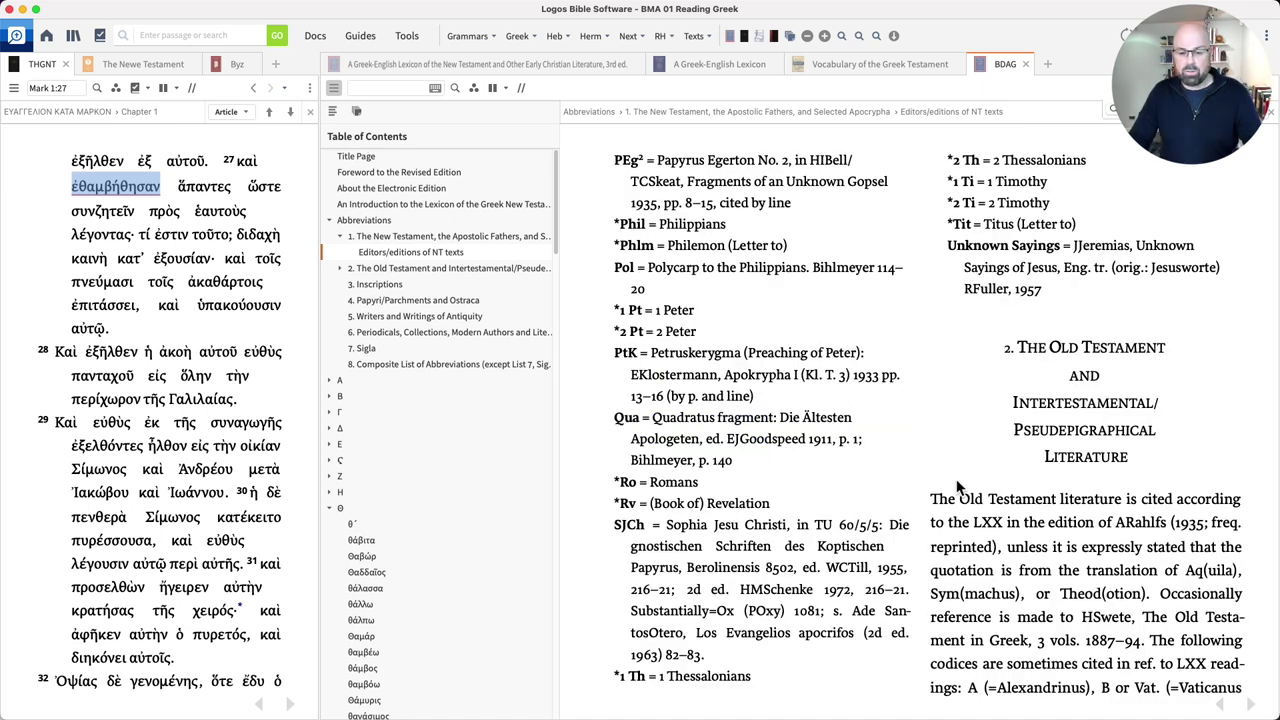
{"action": "left_click", "coordinate": [380, 281]}
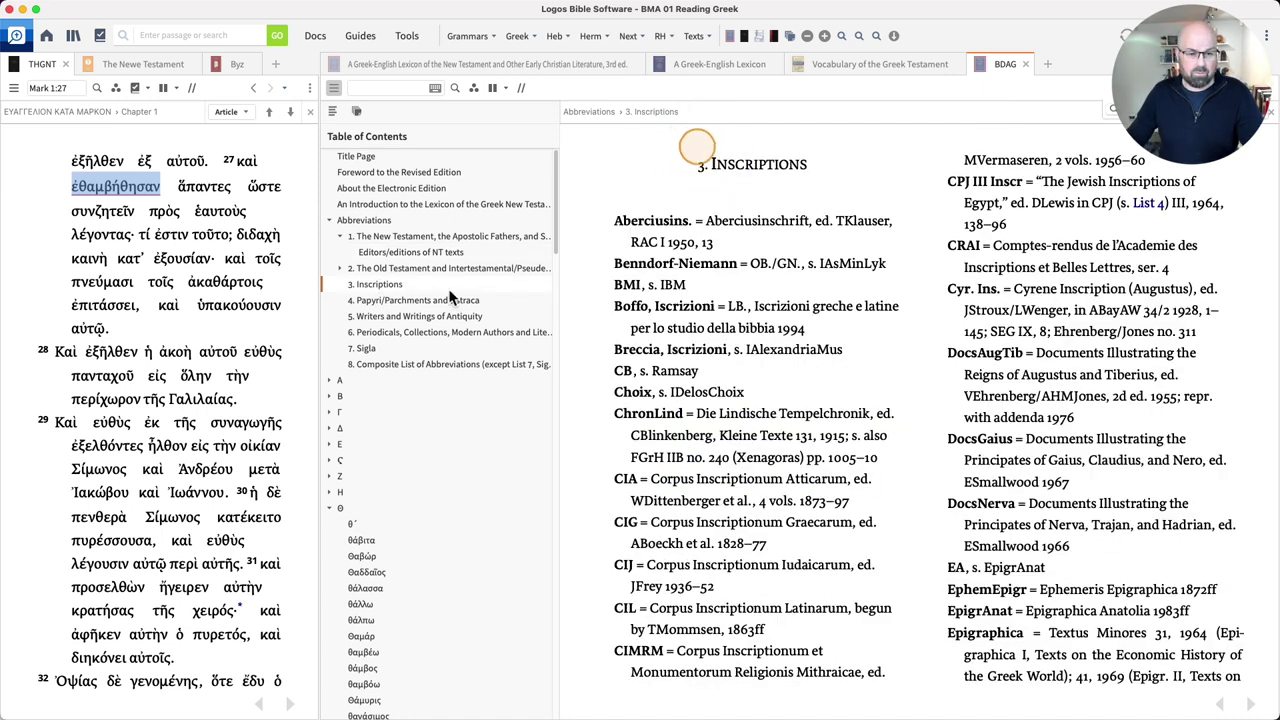
{"action": "left_click", "coordinate": [366, 301]}
{"action": "left_click", "coordinate": [518, 64]}
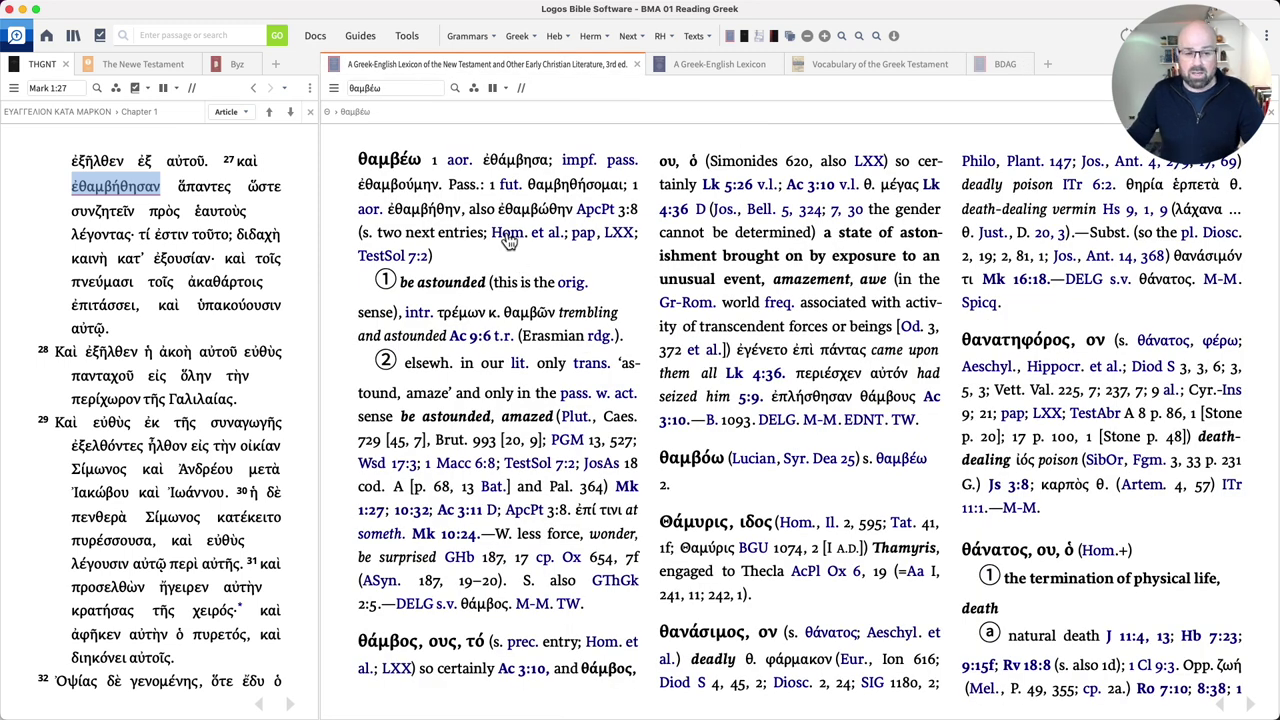
Step: Follow the θαμβέω entry's Hom. citation to the Hom(er) entry in abbreviation List 5
{"action": "mouse_move", "coordinate": [508, 236]}
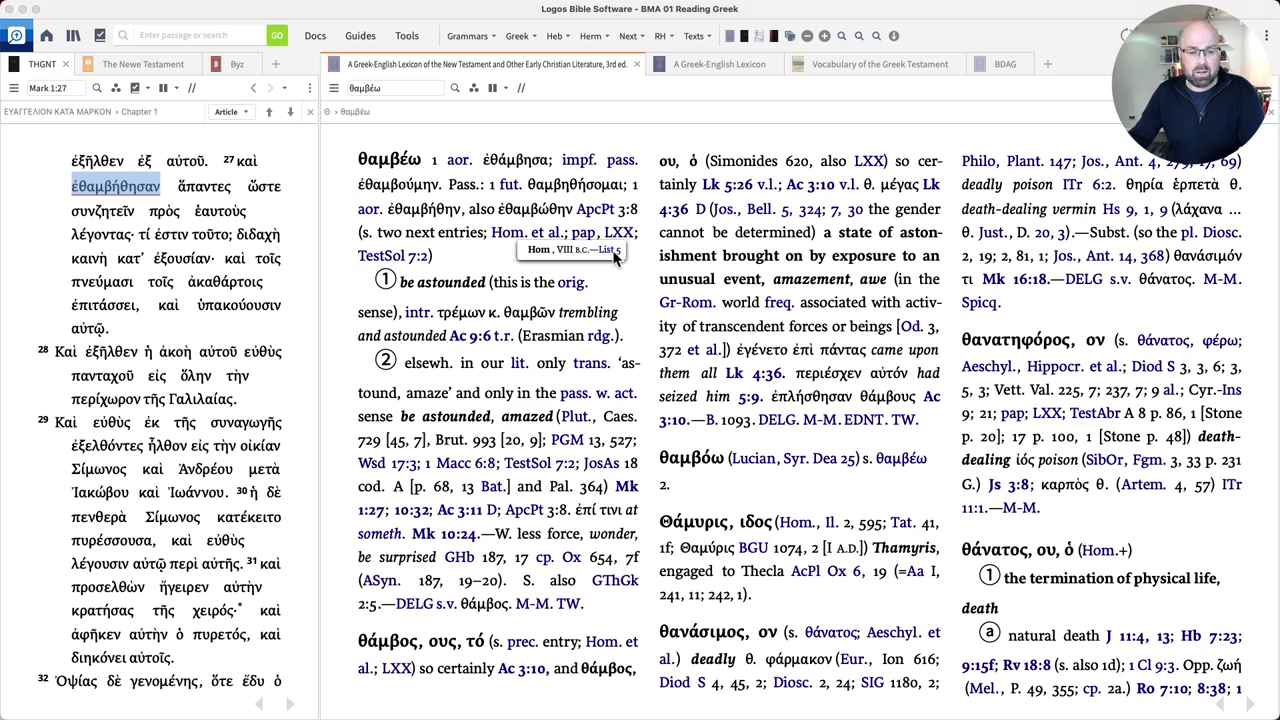
{"action": "left_click", "coordinate": [612, 251]}
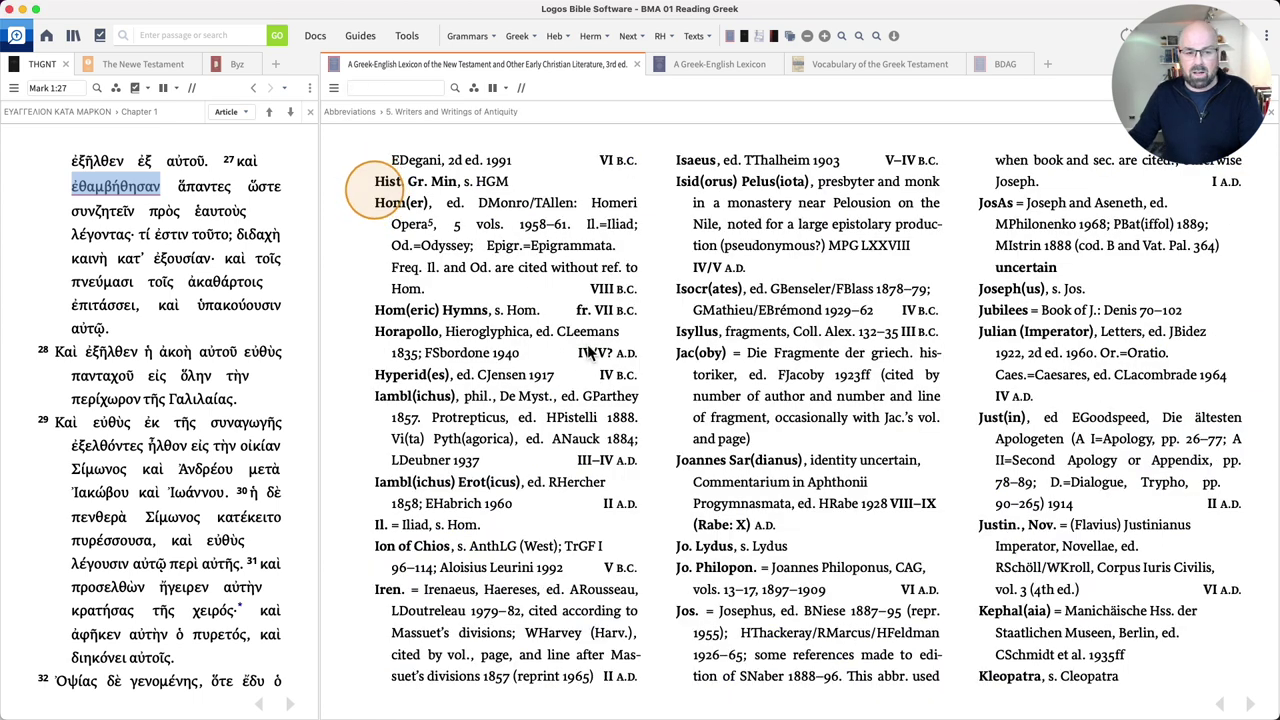
{"action": "left_click_drag", "start_coordinate": [452, 205], "coordinate": [487, 295]}
{"action": "left_click", "coordinate": [479, 292]}
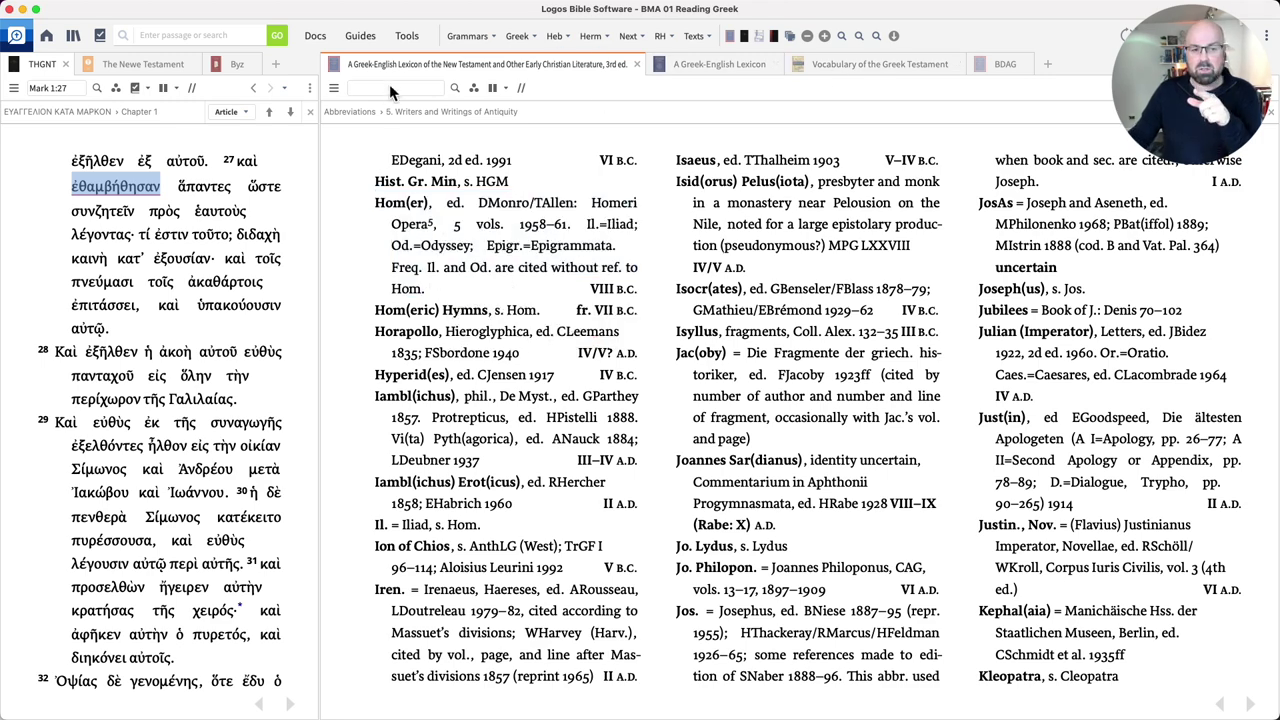
{"action": "scroll", "coordinate": [400, 180], "scroll_direction": "down", "scroll_amount": 5}
{"action": "scroll", "coordinate": [512, 224], "scroll_direction": "down", "scroll_amount": 5}
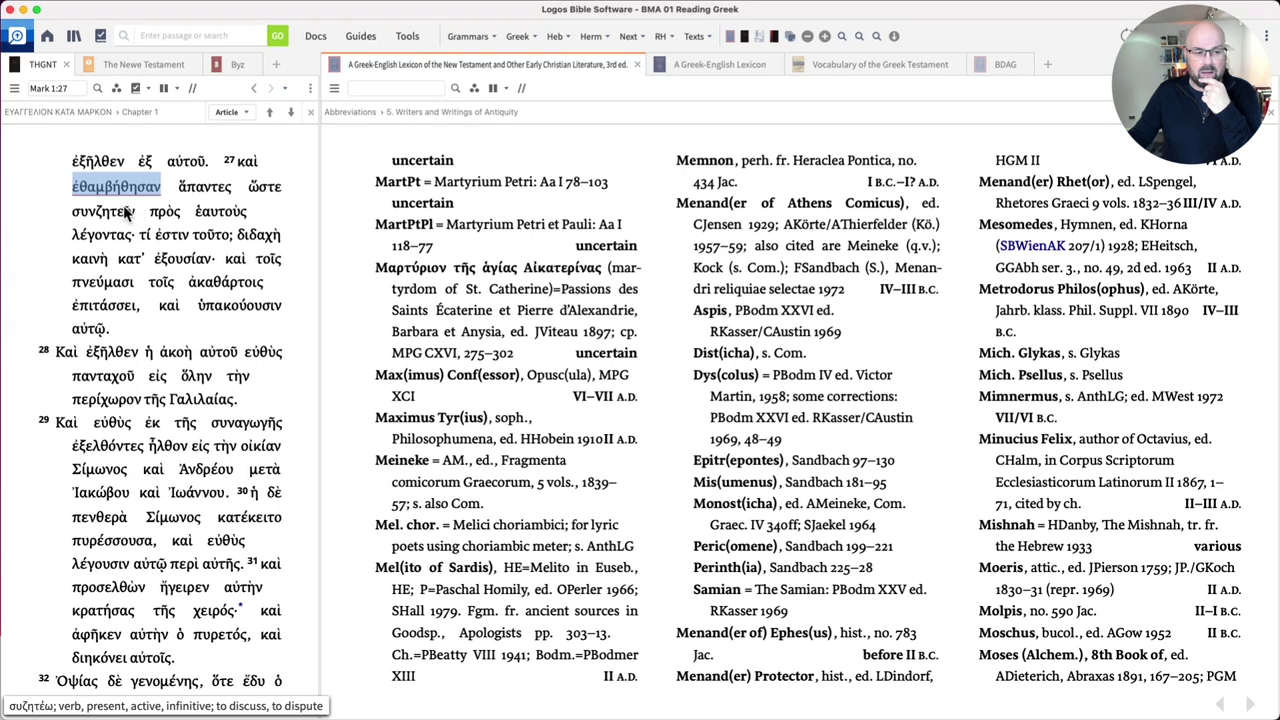
Step: Go back to the θαμβέω entry and highlight its first sense, 'be astounded'
{"action": "key", "text": "super+bracketleft"}
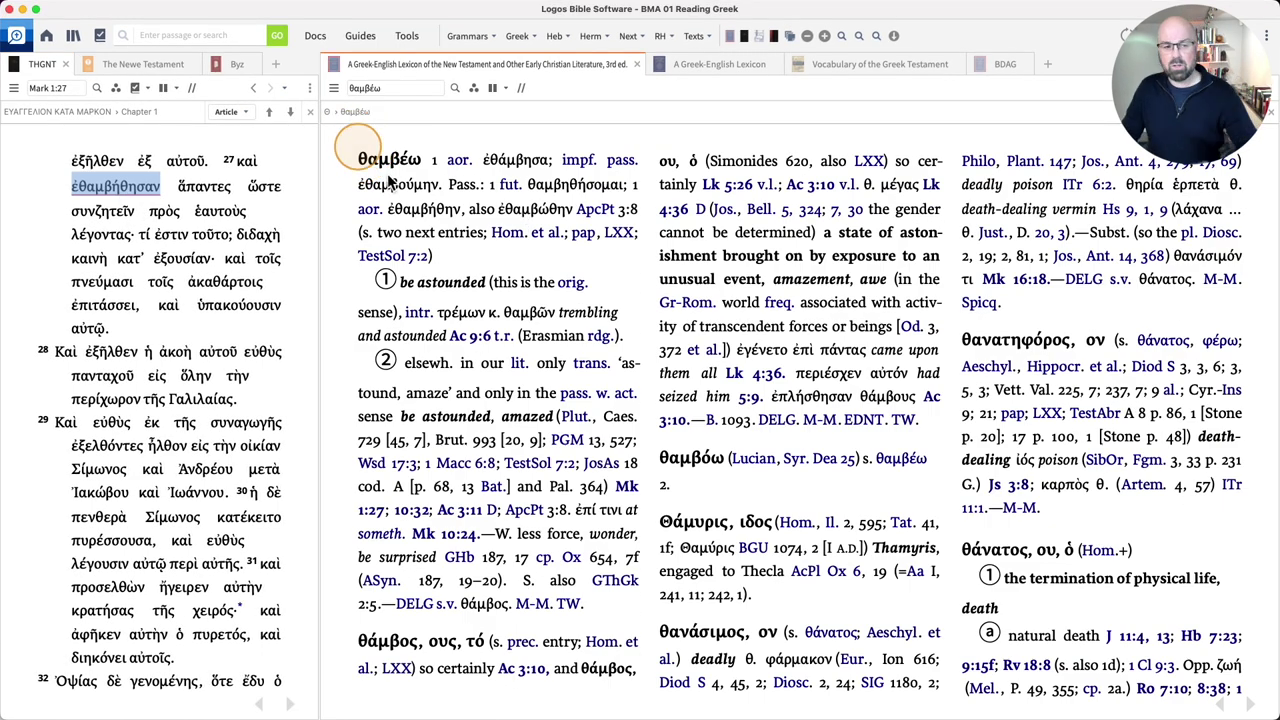
{"action": "triple_click", "coordinate": [472, 244]}
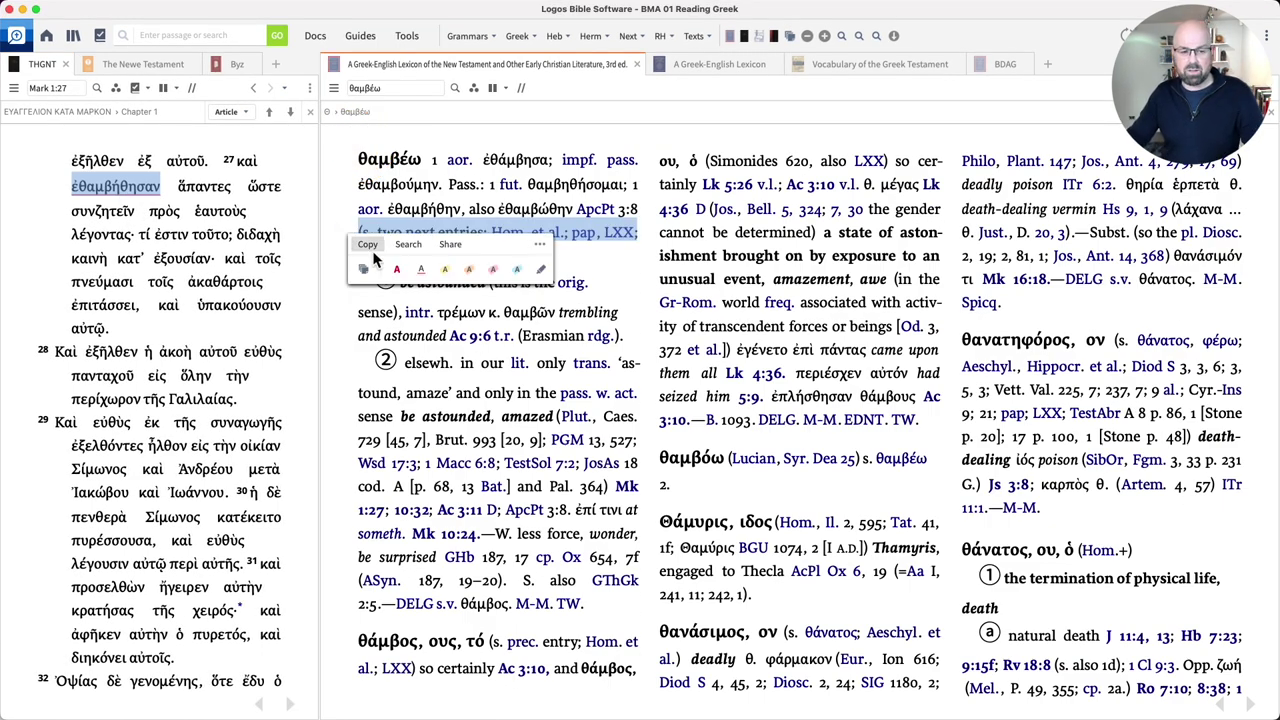
{"action": "left_click", "coordinate": [599, 258]}
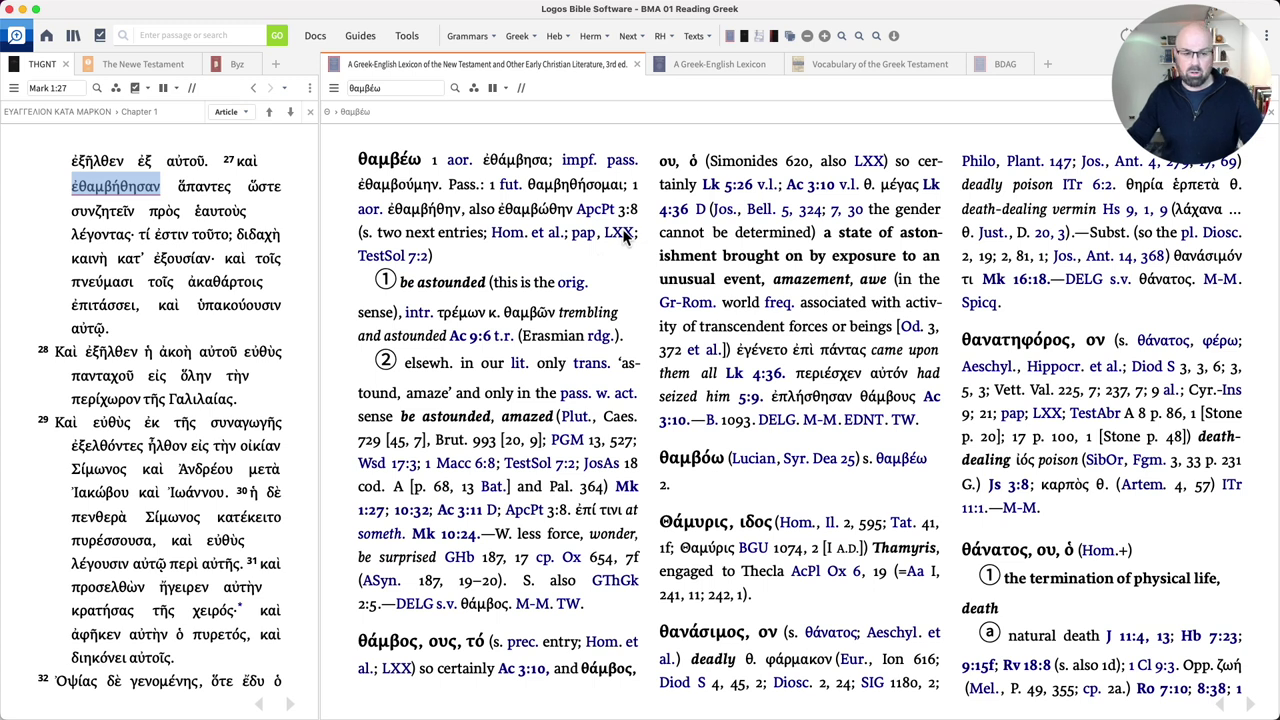
{"action": "mouse_move", "coordinate": [625, 239]}
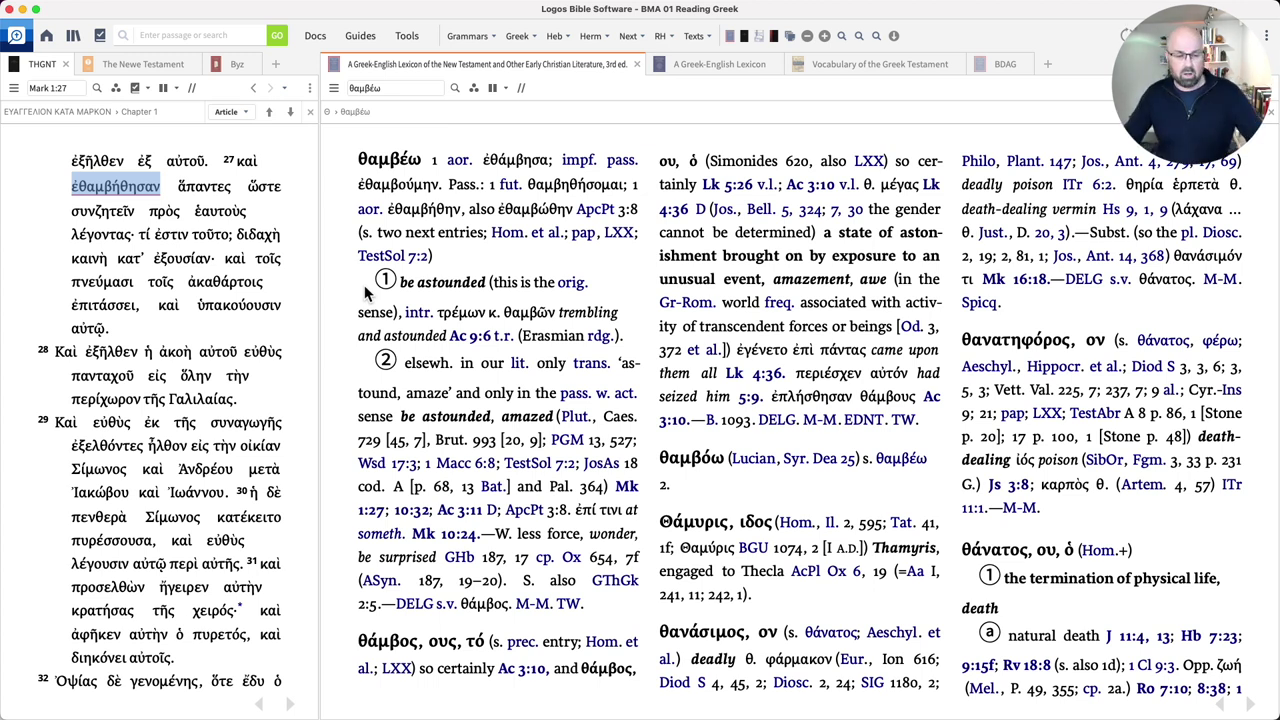
{"action": "left_click_drag", "start_coordinate": [370, 283], "coordinate": [564, 285]}
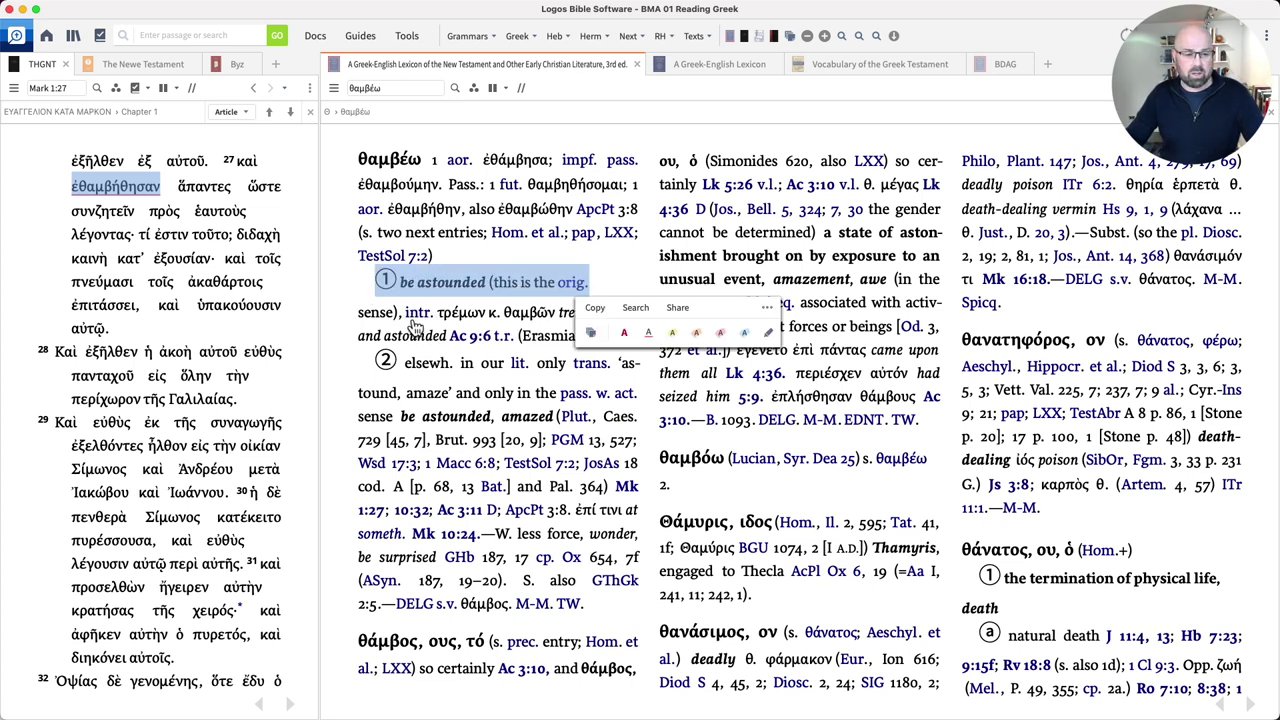
{"action": "left_click", "coordinate": [418, 330]}
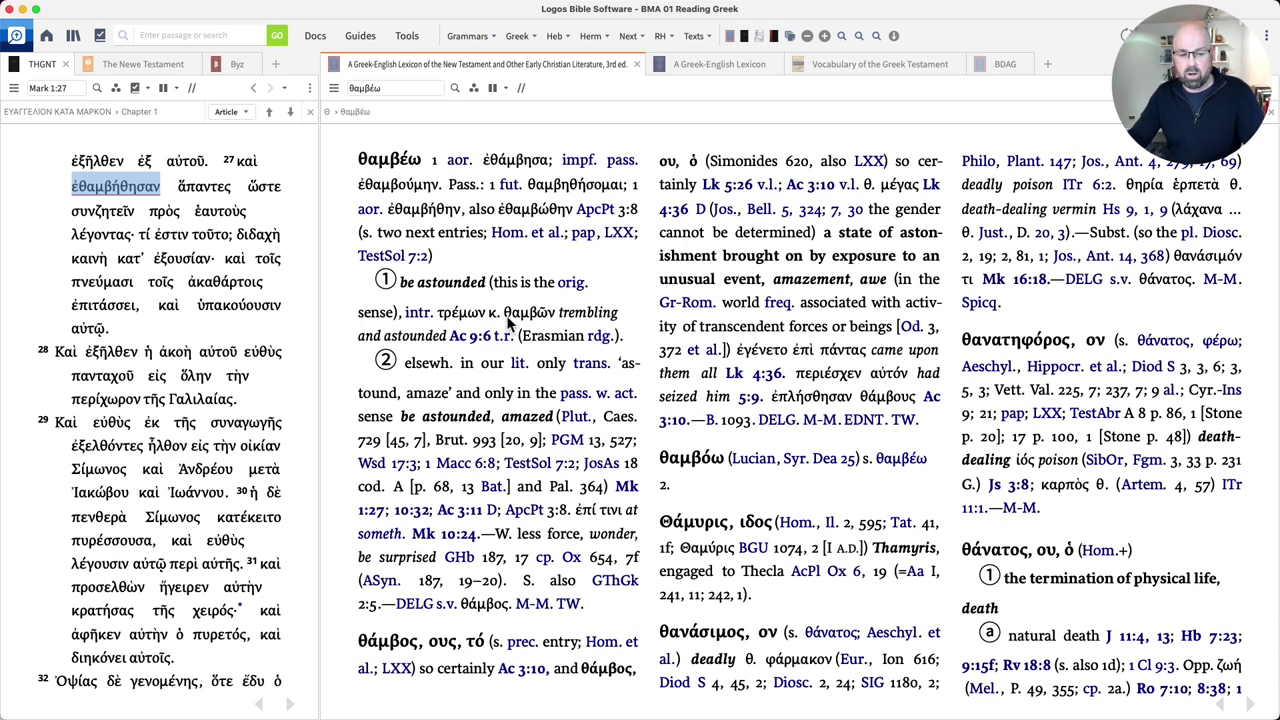
Step: Highlight τρέμων κ. and the Ac 9:6 citation, and read what t.r. stands for
{"action": "mouse_move", "coordinate": [468, 347]}
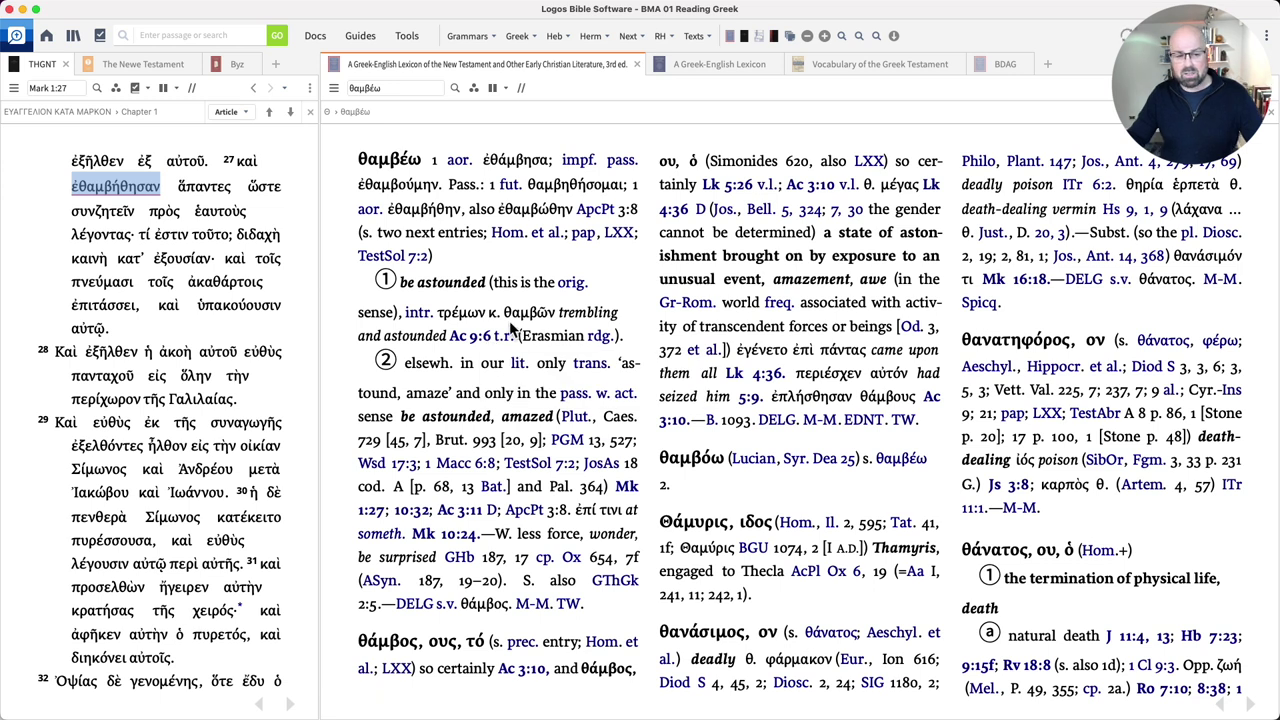
{"action": "left_click_drag", "start_coordinate": [438, 316], "coordinate": [498, 316]}
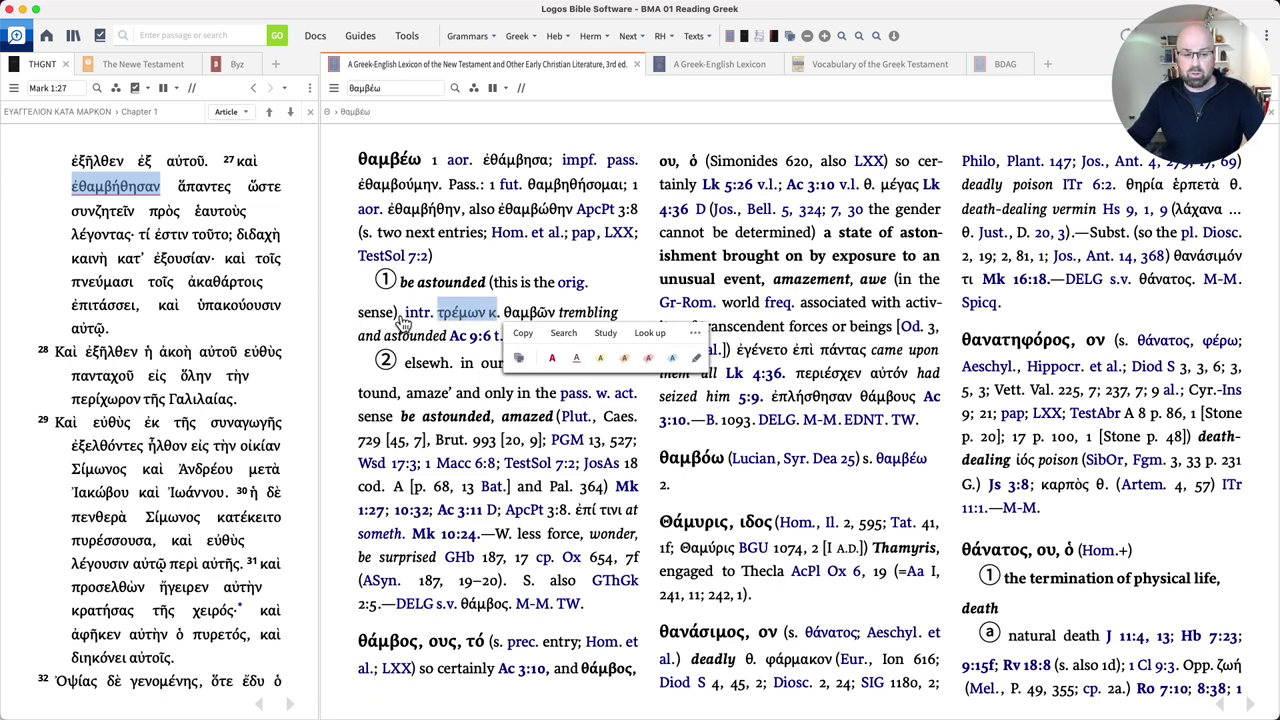
{"action": "left_click", "coordinate": [490, 318]}
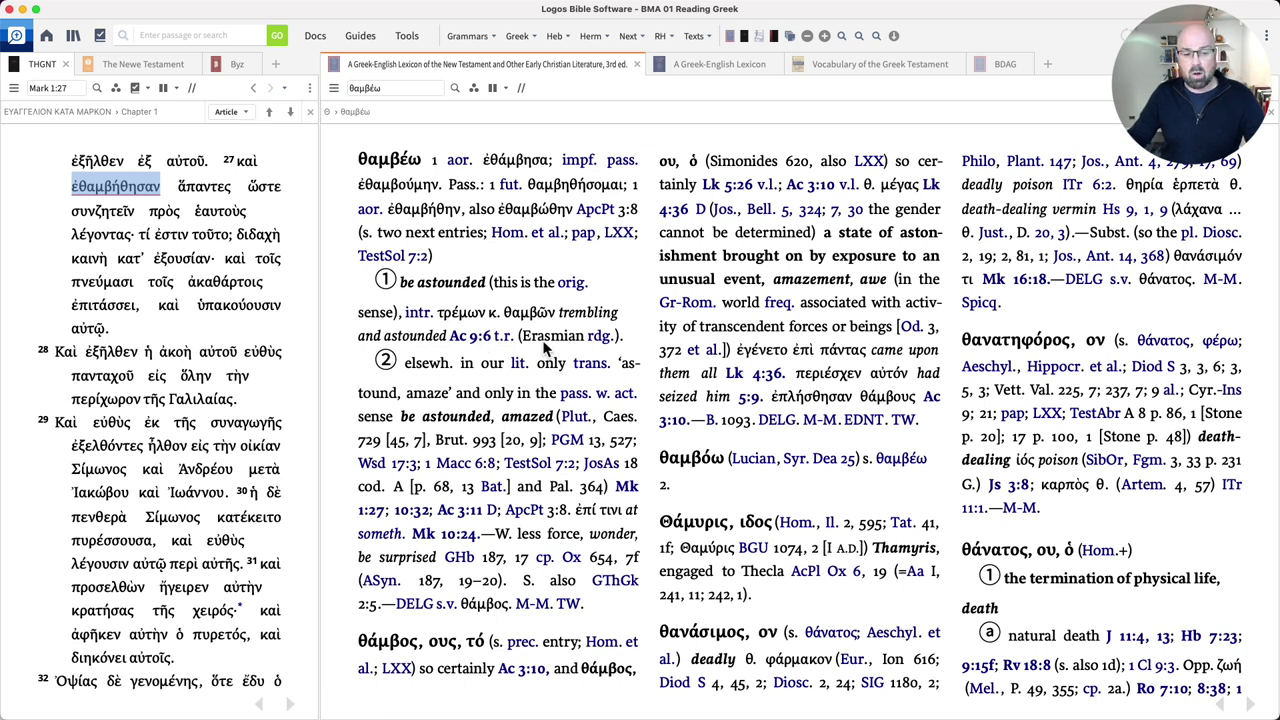
{"action": "left_click_drag", "start_coordinate": [417, 340], "coordinate": [453, 343]}
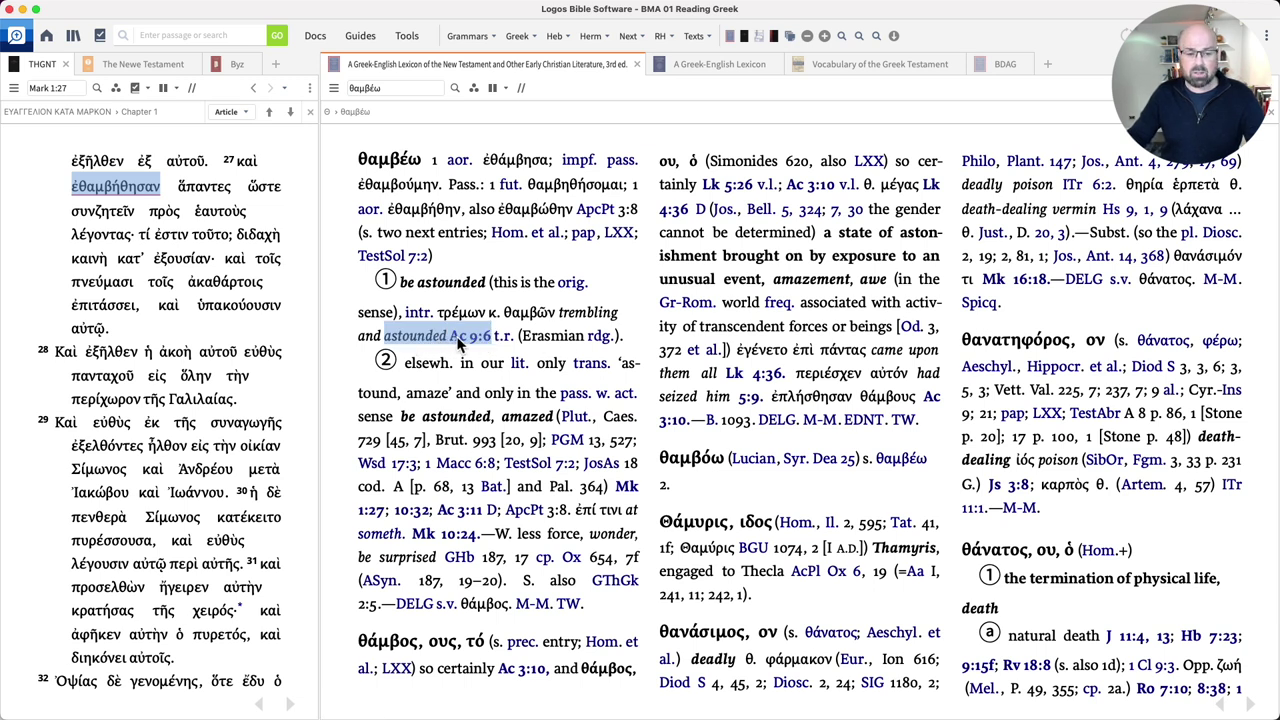
{"action": "double_click", "coordinate": [483, 353]}
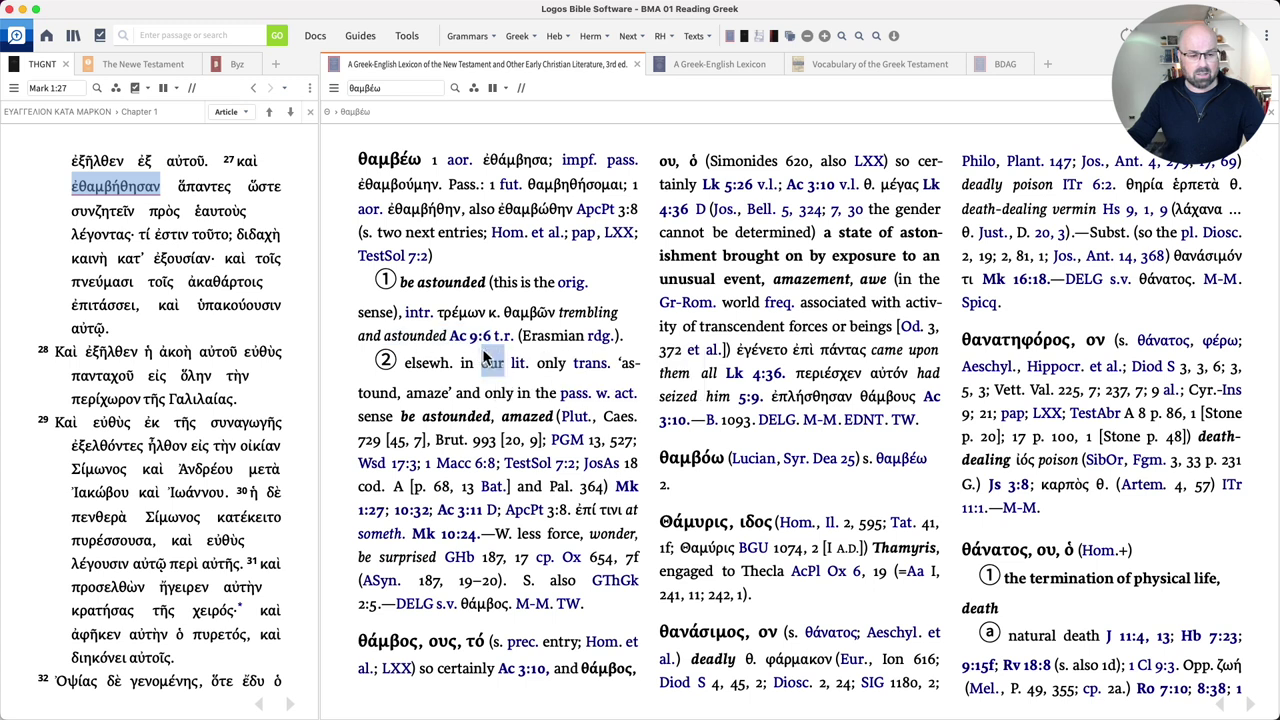
{"action": "mouse_move", "coordinate": [505, 345]}
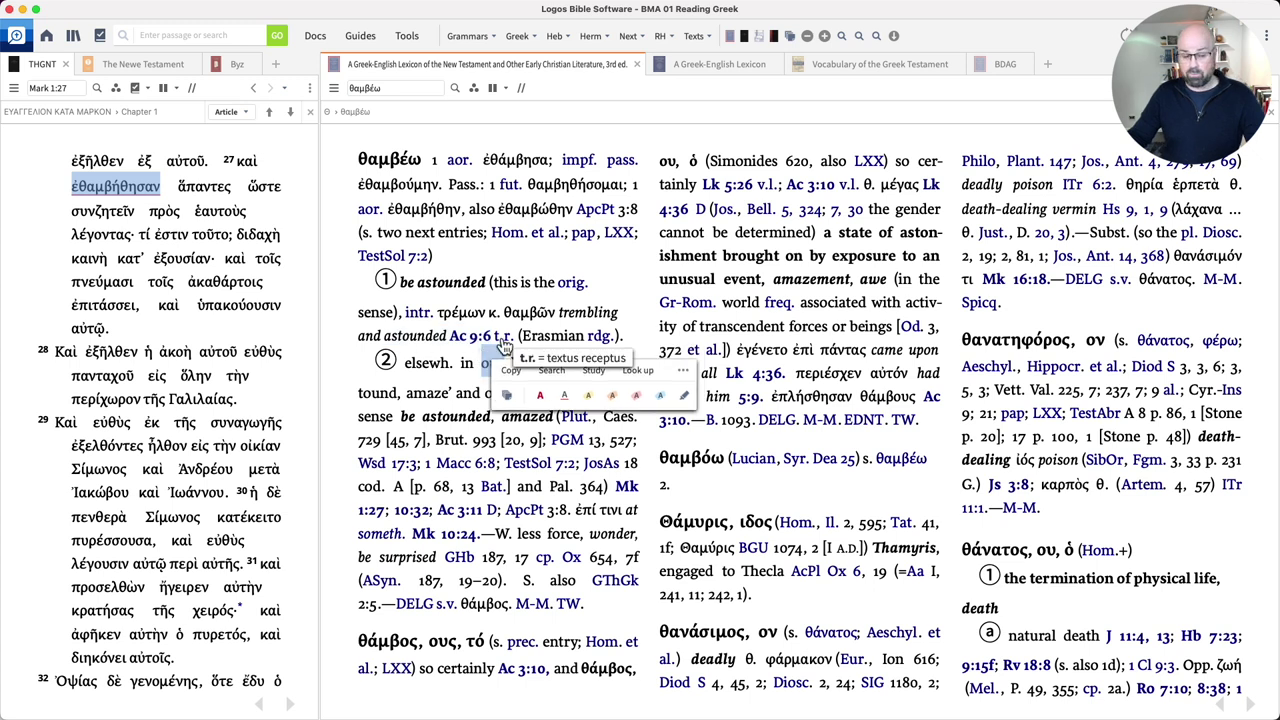
{"action": "left_click", "coordinate": [520, 328]}
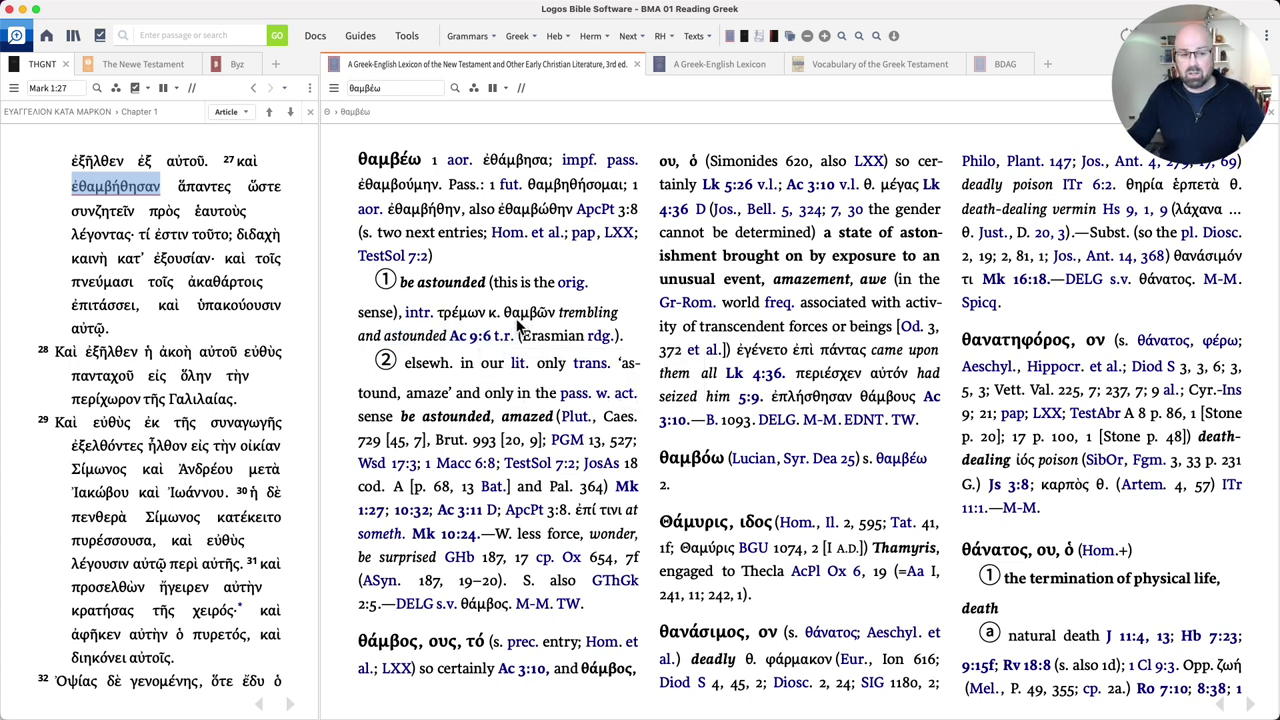
Step: Show Acts 9:7 in the Byzantine Greek text at a larger font and select the verse
{"action": "left_click", "coordinate": [233, 65]}
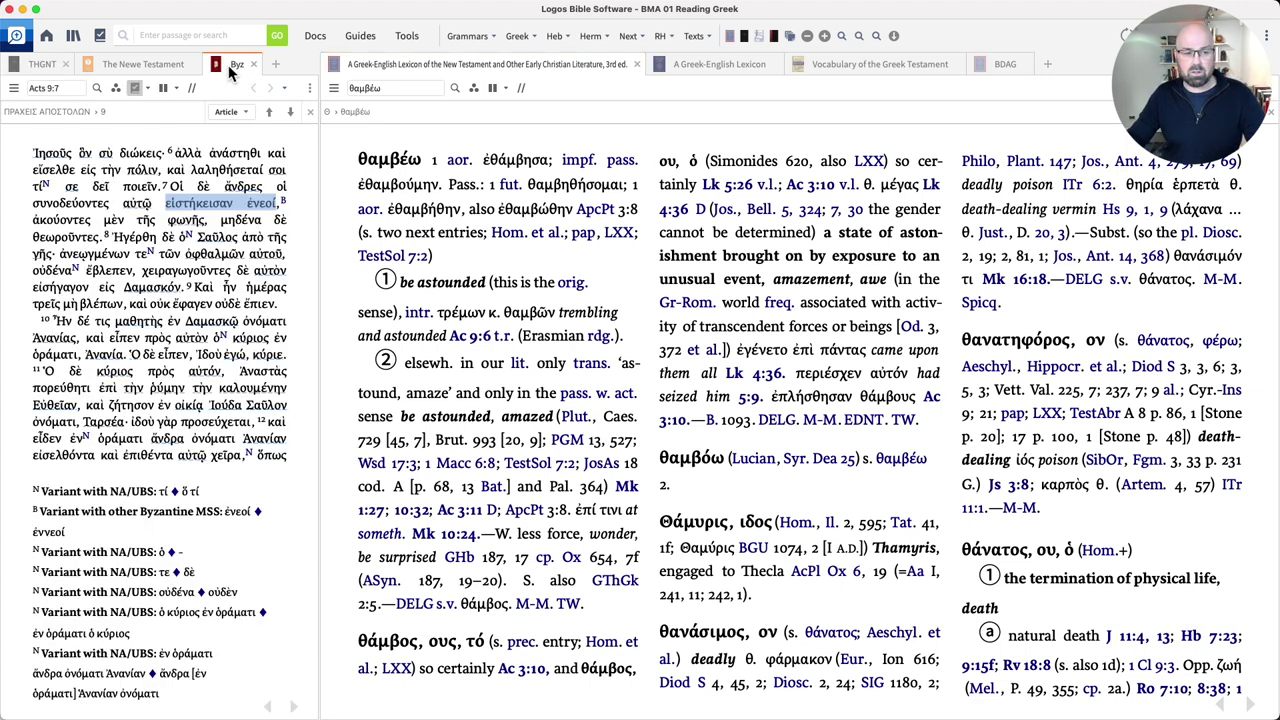
{"action": "key", "text": "super+equal"}
{"action": "key", "text": "super+equal"}
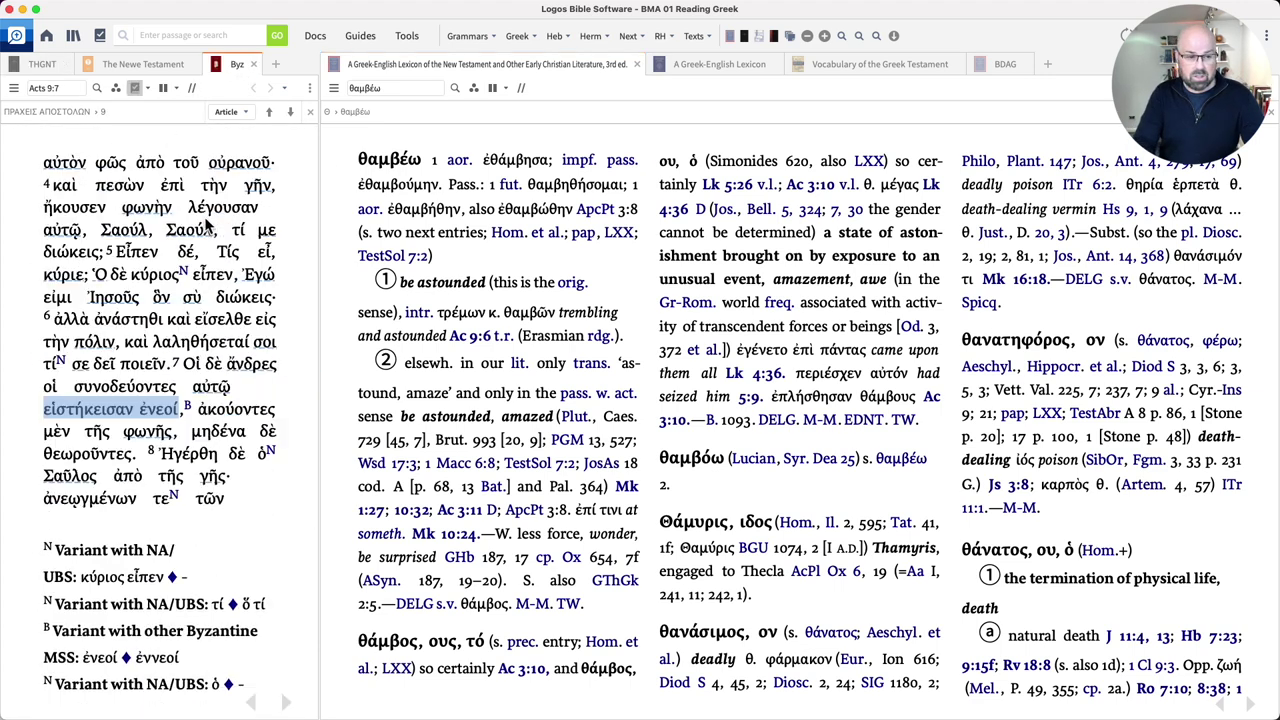
{"action": "mouse_move", "coordinate": [175, 418]}
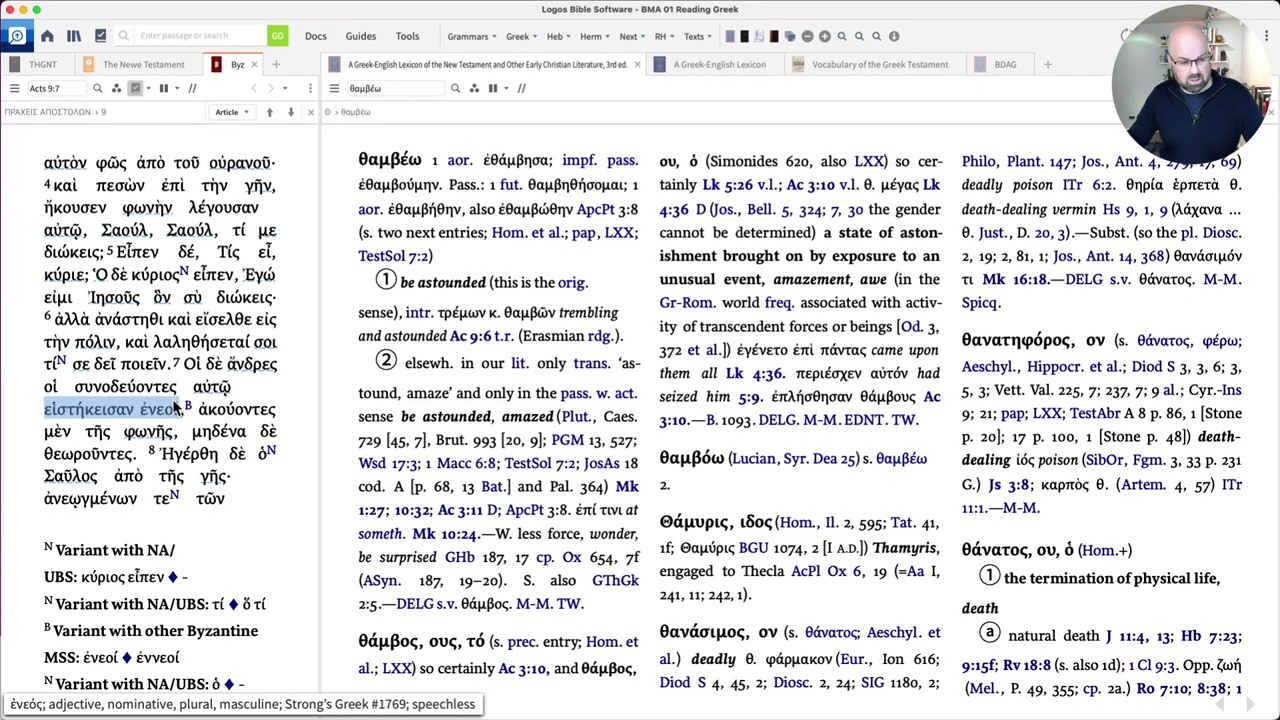
{"action": "mouse_move", "coordinate": [234, 66]}
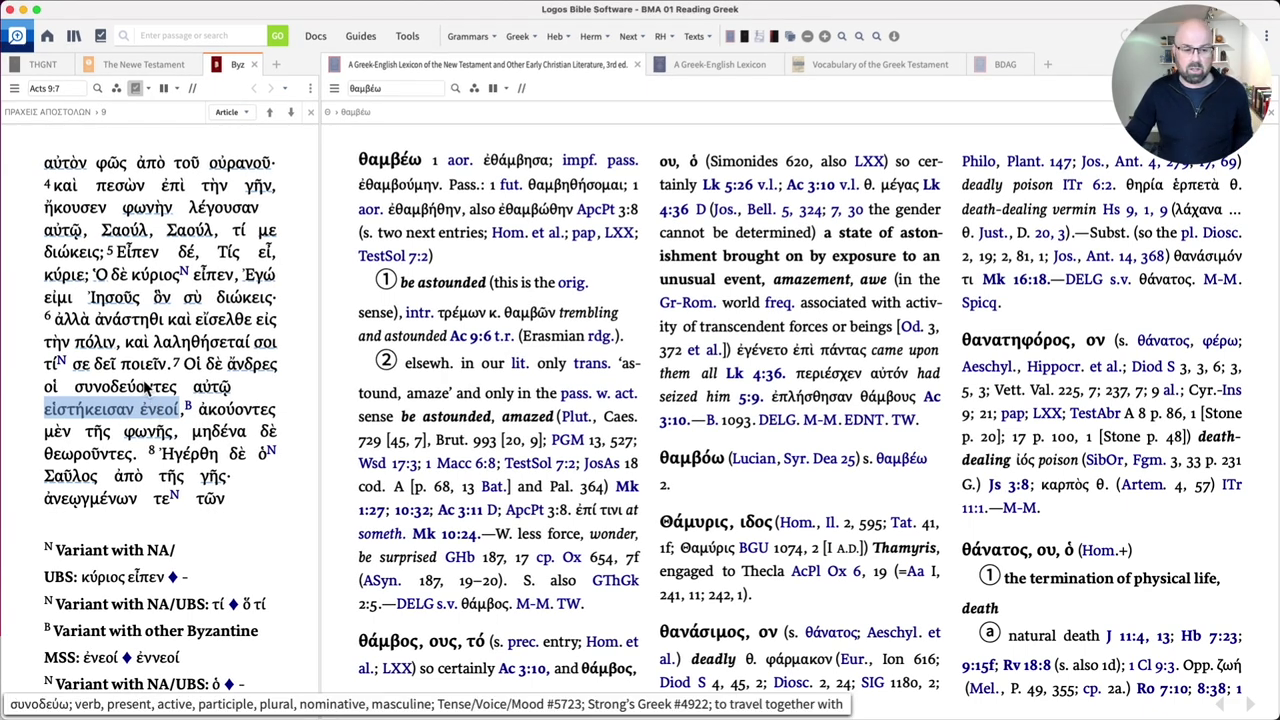
{"action": "left_click_drag", "start_coordinate": [184, 366], "coordinate": [137, 457]}
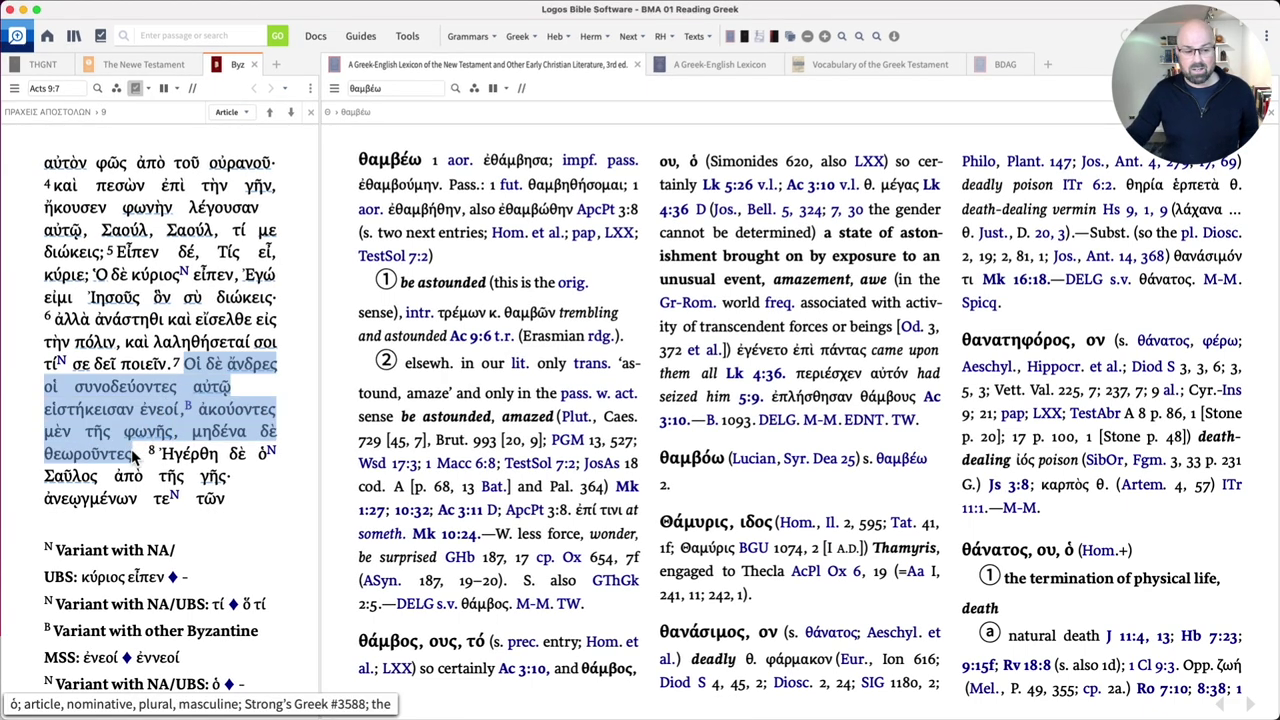
{"action": "left_click", "coordinate": [212, 395]}
Step: Inspect the Byzantine manuscript variant for ἐνεοί, then show The Newe Testament at Acts 9
{"action": "double_click", "coordinate": [158, 411]}
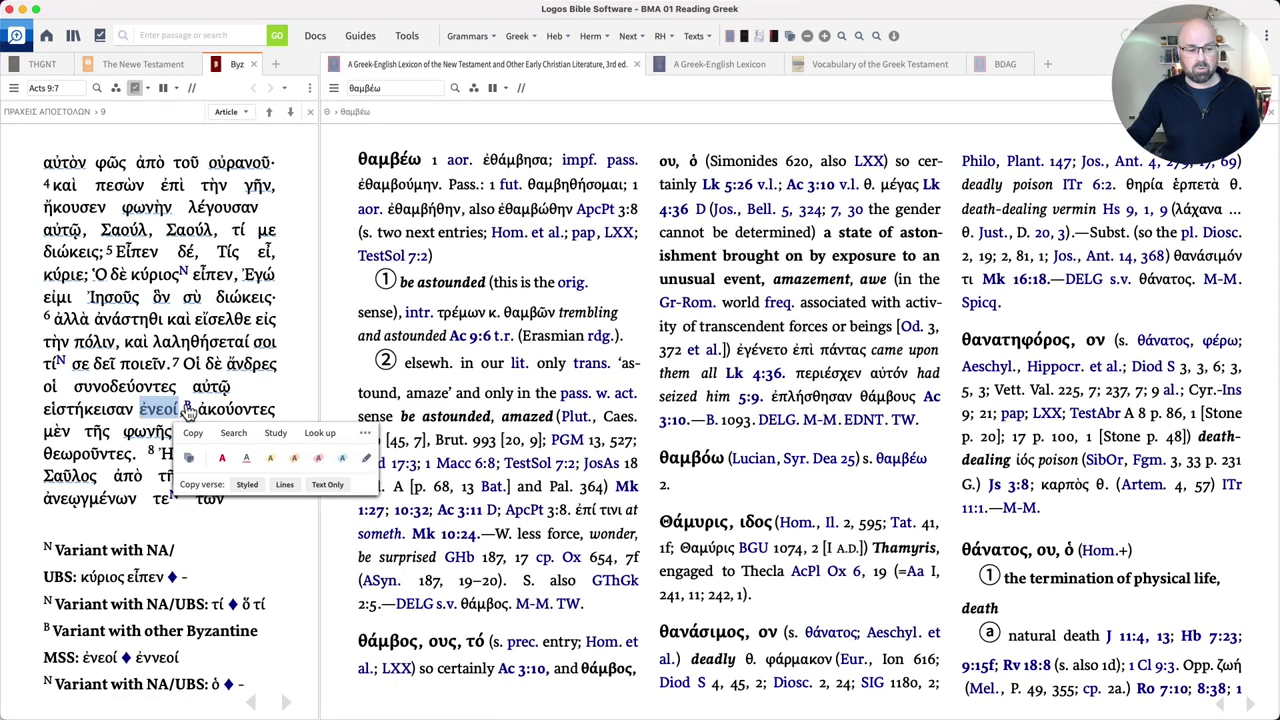
{"action": "left_click", "coordinate": [188, 412]}
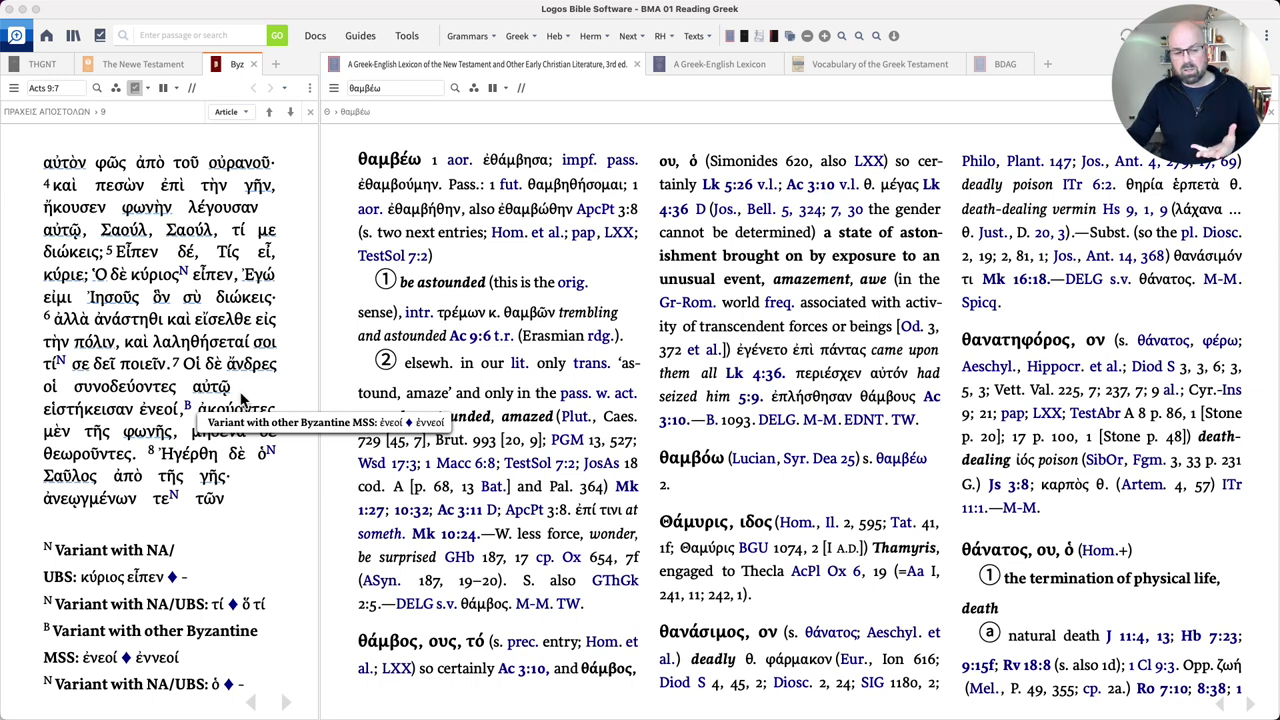
{"action": "double_click", "coordinate": [160, 410]}
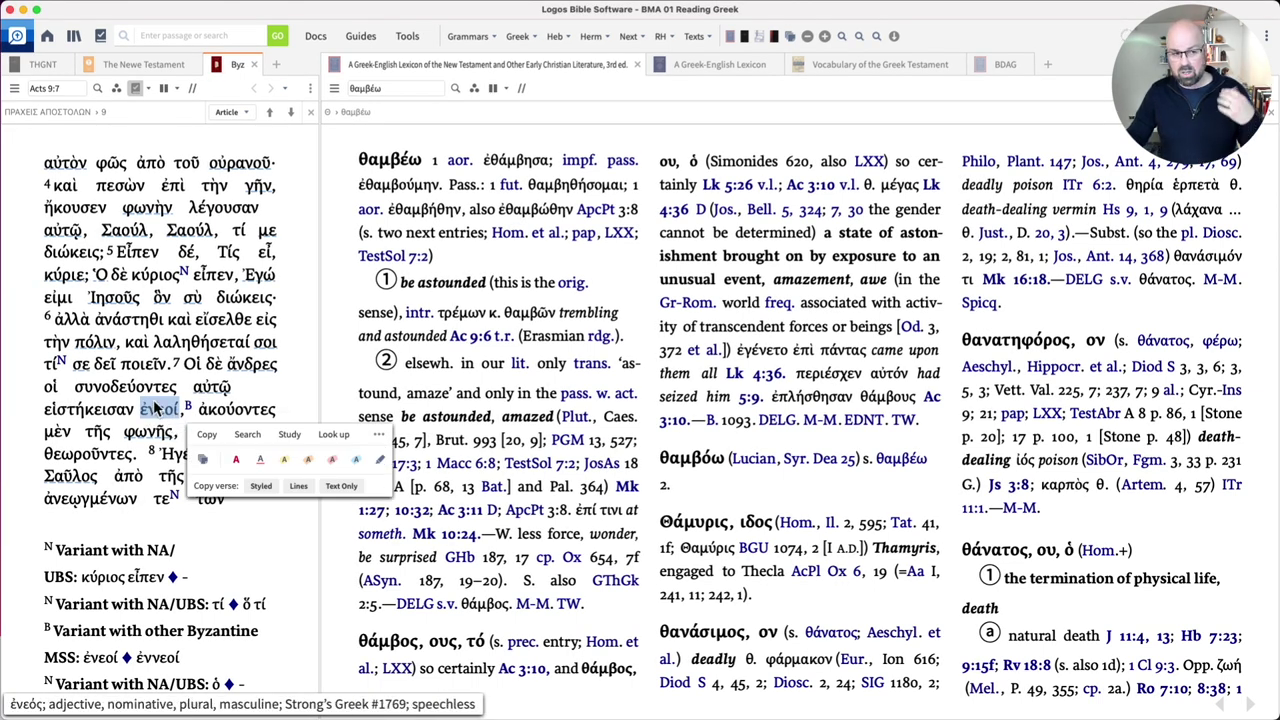
{"action": "left_click", "coordinate": [135, 66]}
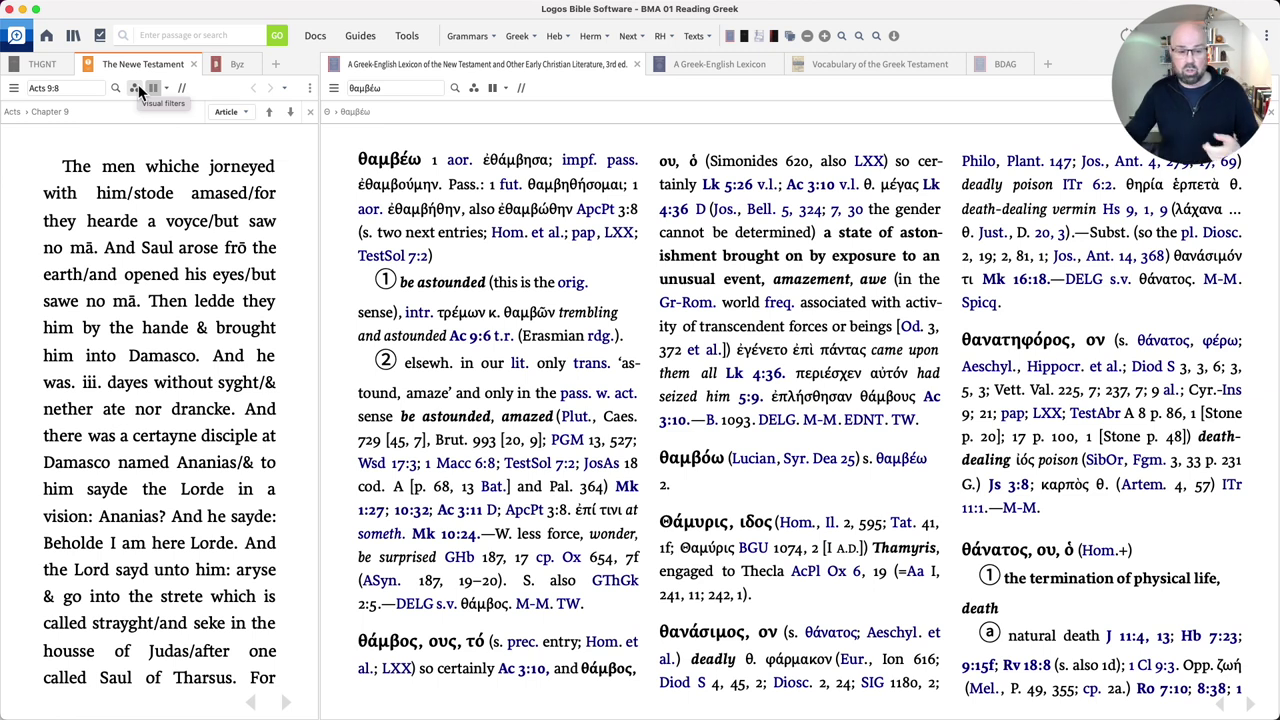
{"action": "left_click_drag", "start_coordinate": [519, 336], "coordinate": [620, 345]}
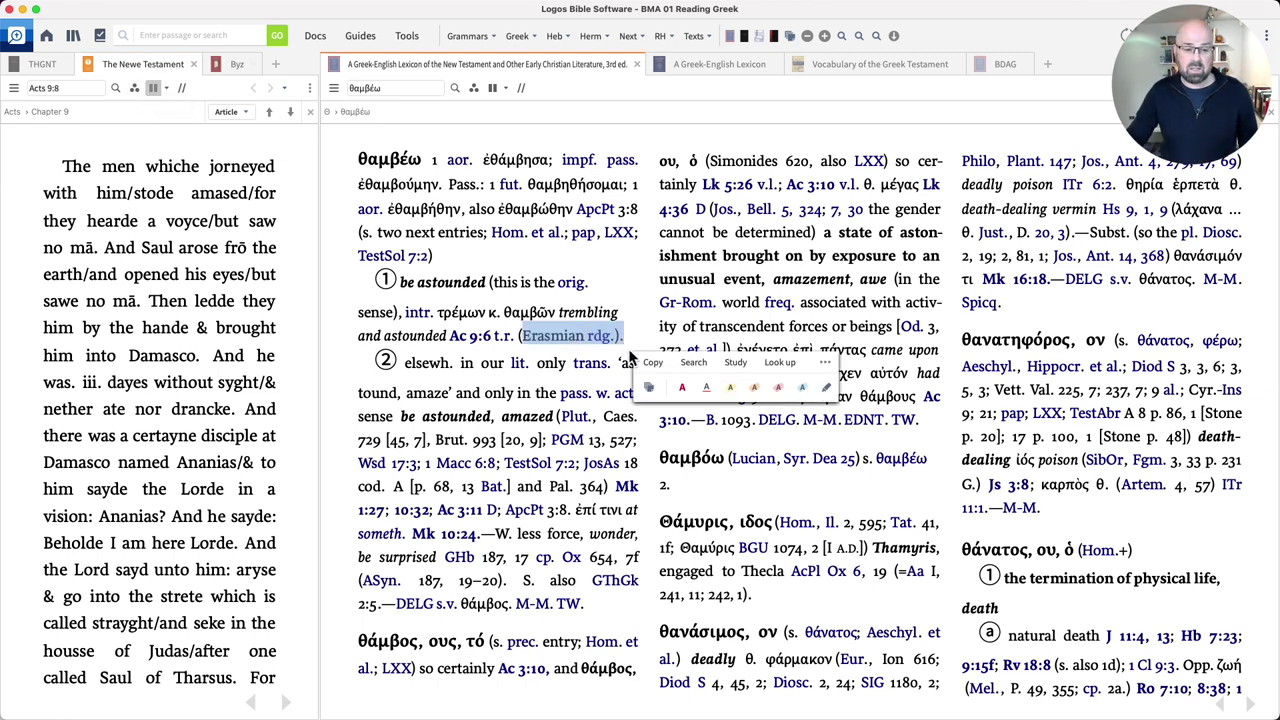
{"action": "left_click_drag", "start_coordinate": [93, 172], "coordinate": [231, 197]}
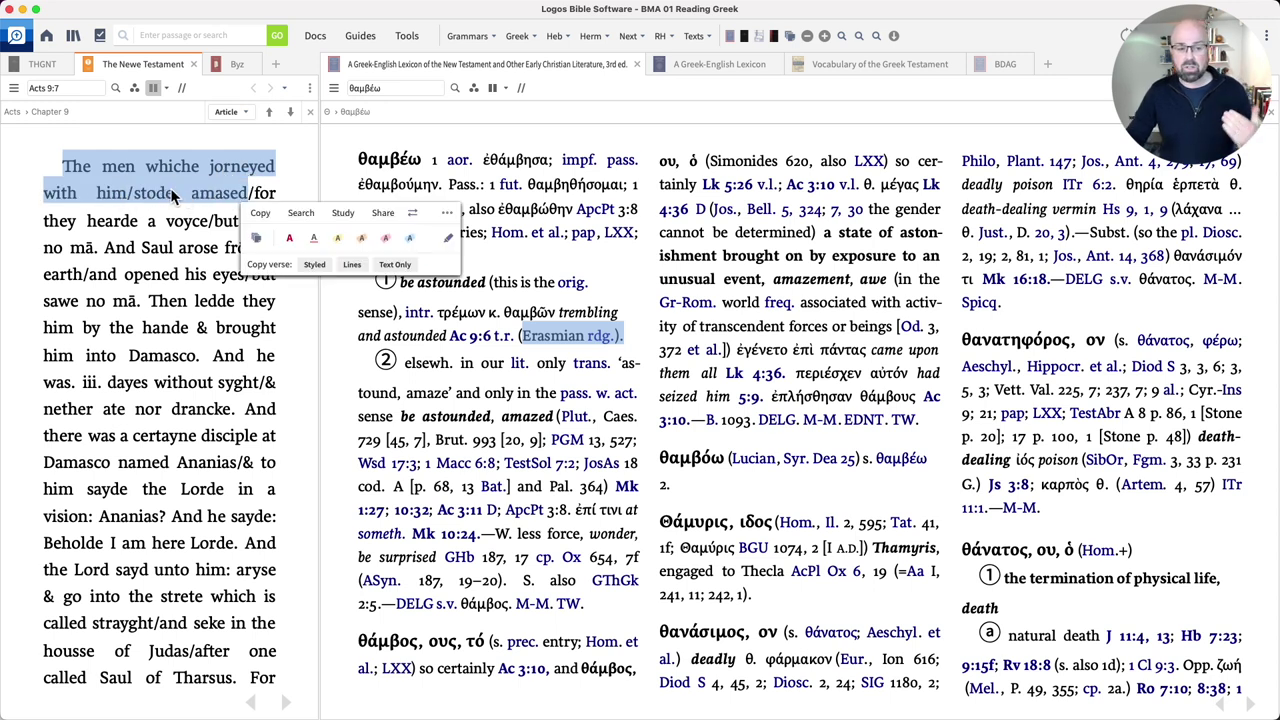
{"action": "left_click", "coordinate": [235, 68]}
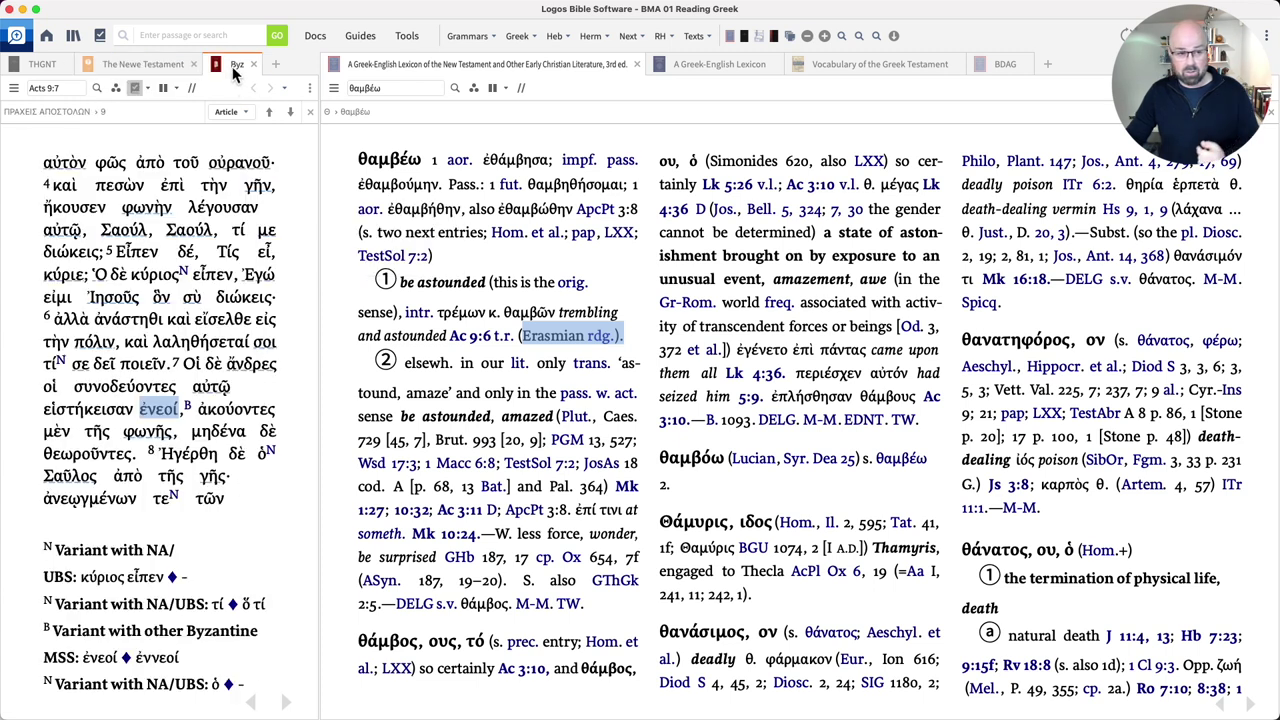
{"action": "left_click", "coordinate": [143, 68]}
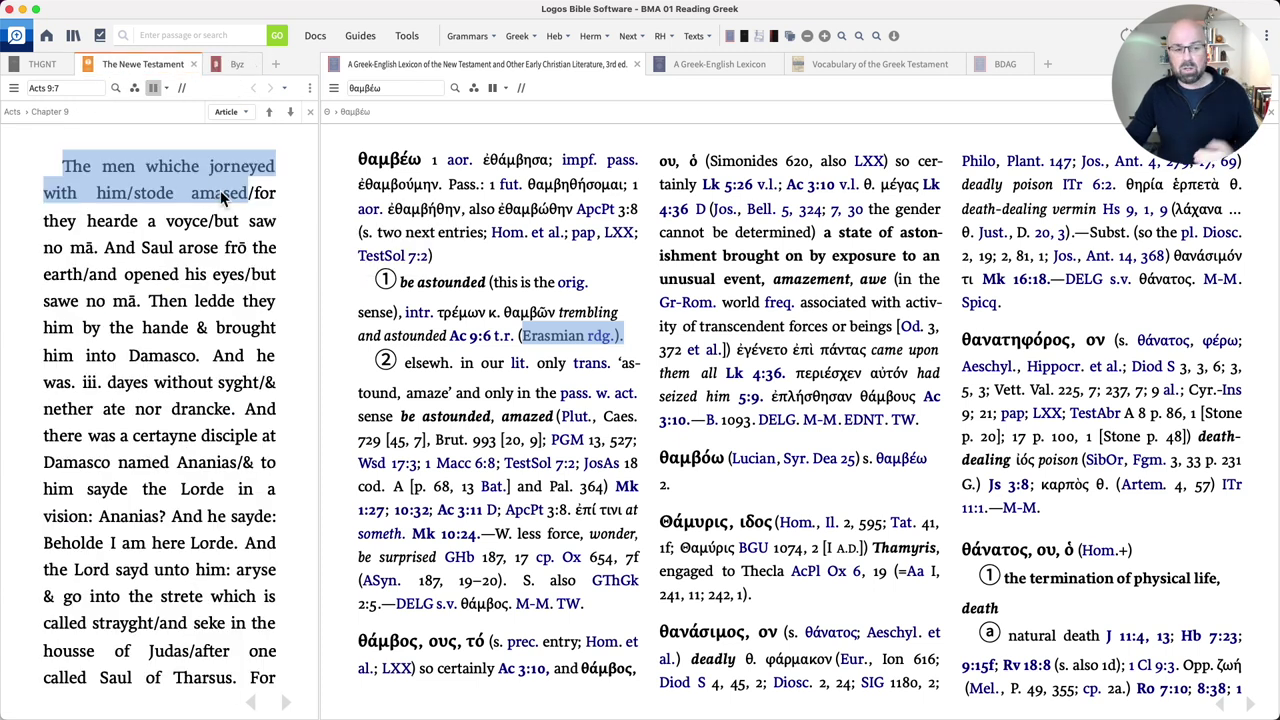
{"action": "left_click", "coordinate": [276, 200]}
{"action": "left_click_drag", "start_coordinate": [390, 285], "coordinate": [514, 290]}
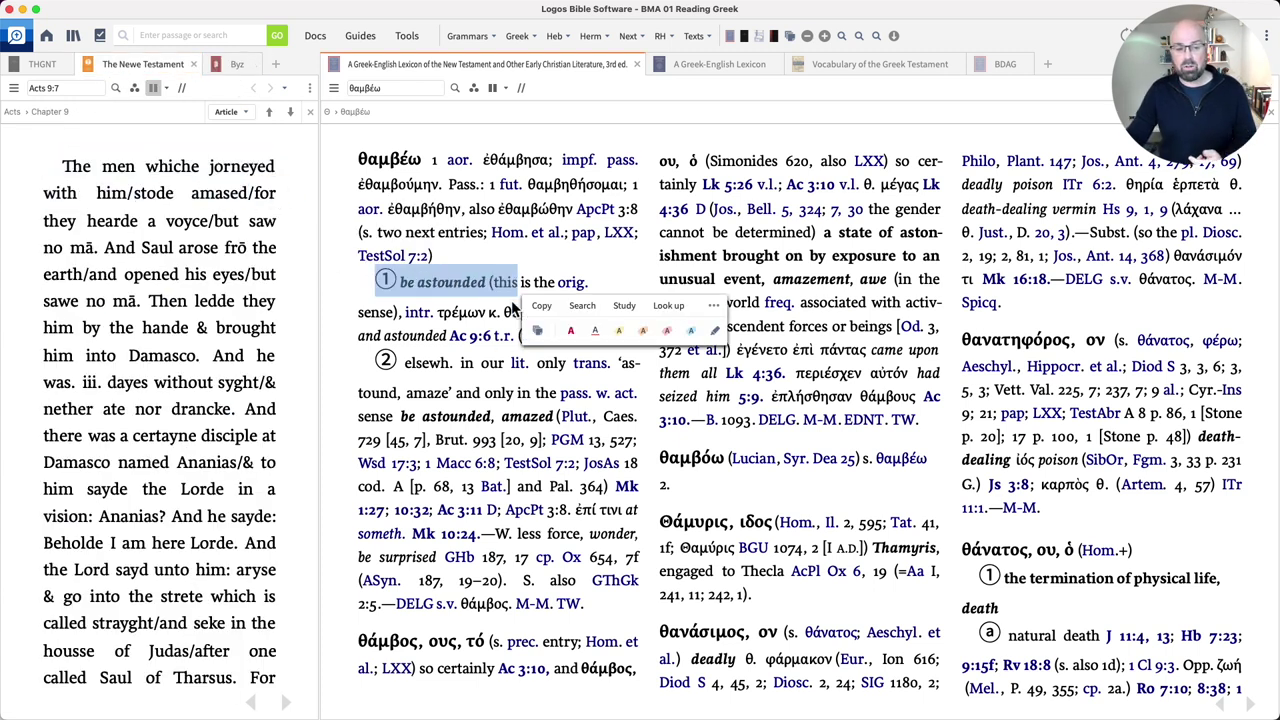
{"action": "left_click_drag", "start_coordinate": [440, 313], "coordinate": [575, 315]}
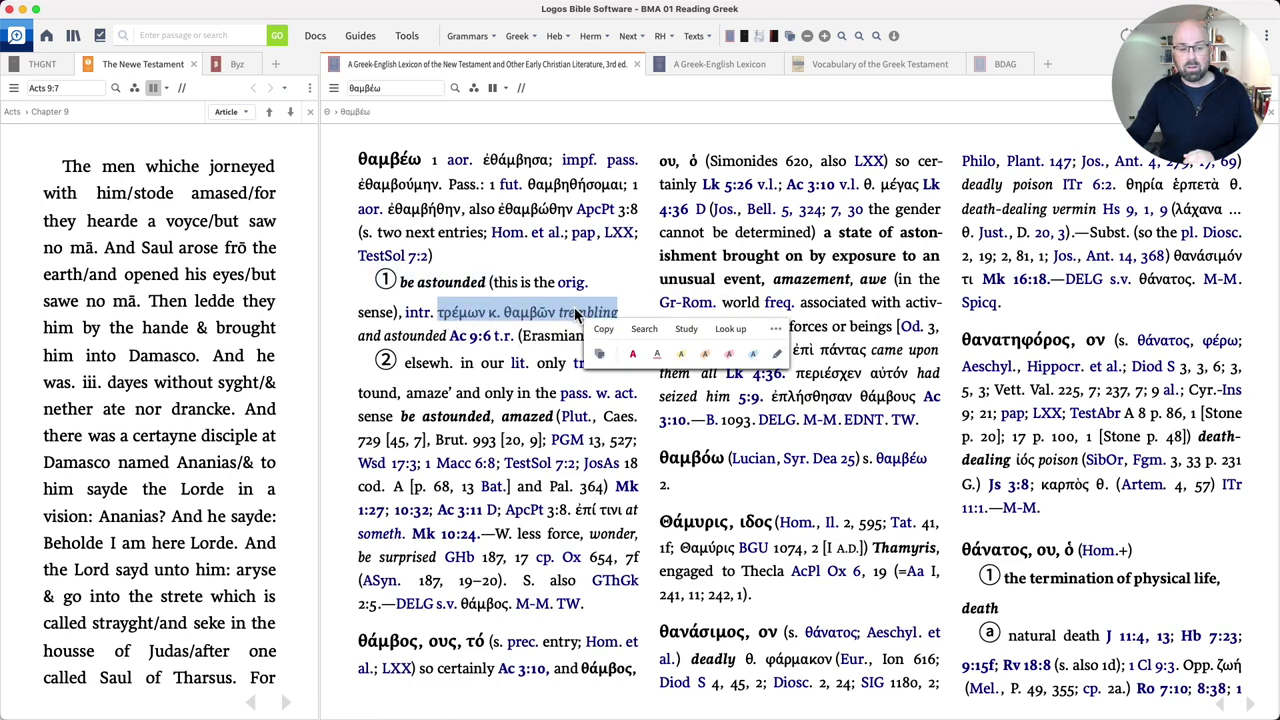
{"action": "double_click", "coordinate": [220, 195]}
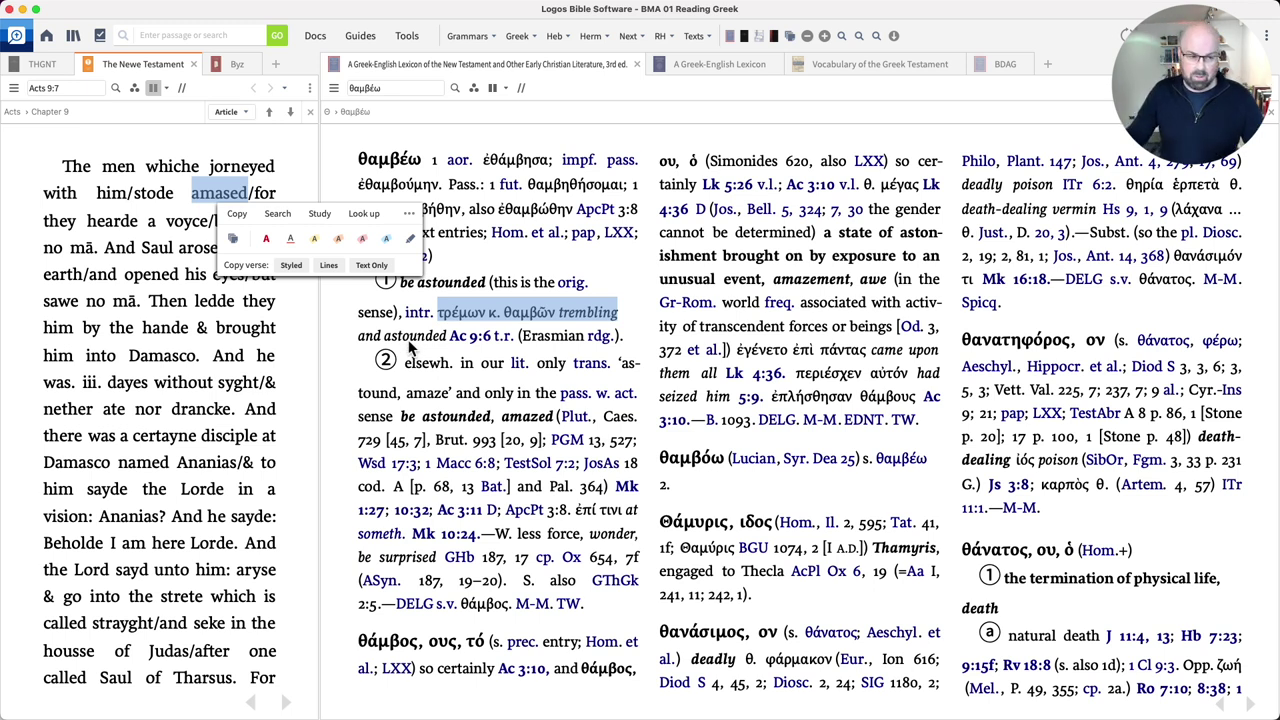
{"action": "left_click", "coordinate": [166, 270]}
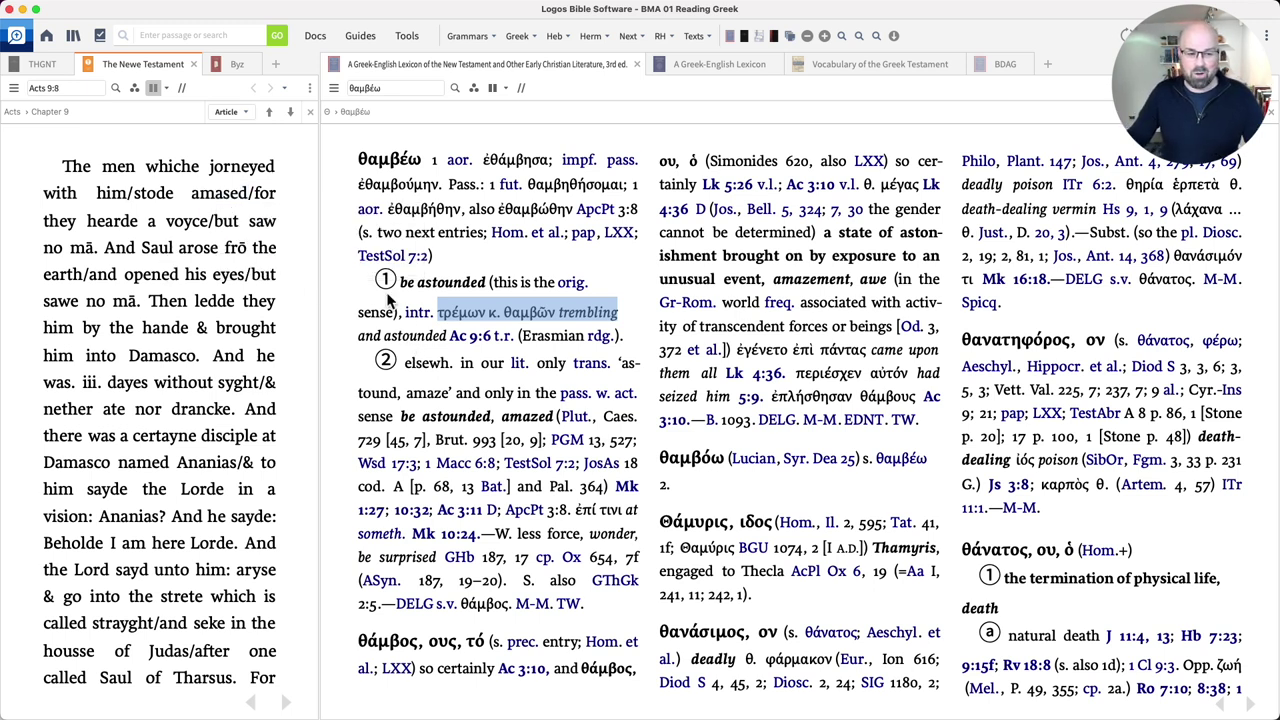
{"action": "left_click_drag", "start_coordinate": [384, 336], "coordinate": [632, 342]}
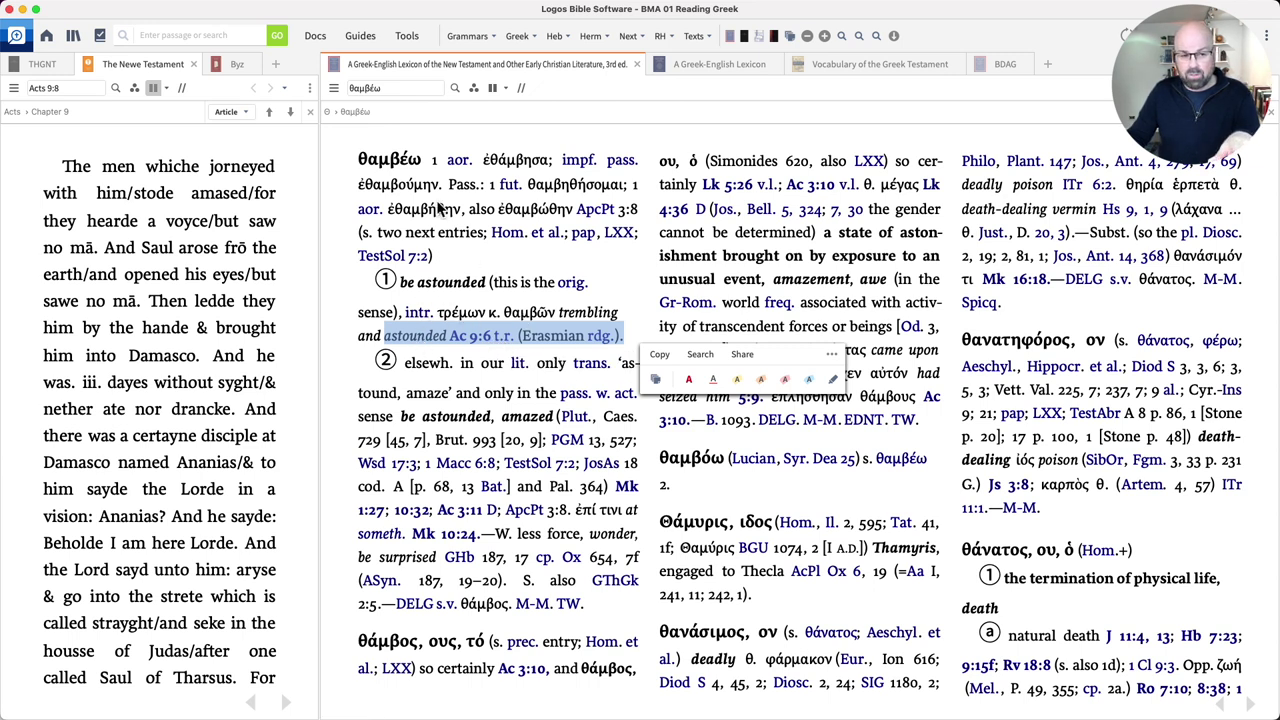
{"action": "left_click_drag", "start_coordinate": [520, 336], "coordinate": [616, 338]}
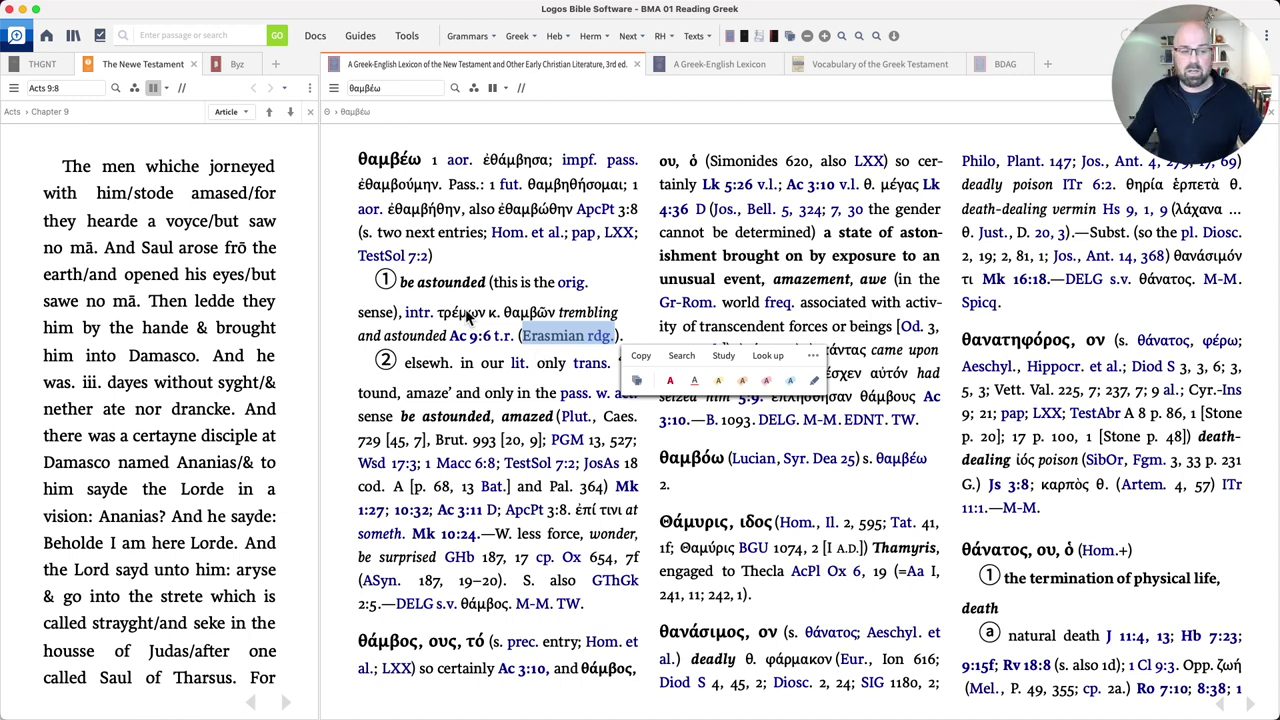
{"action": "double_click", "coordinate": [219, 193]}
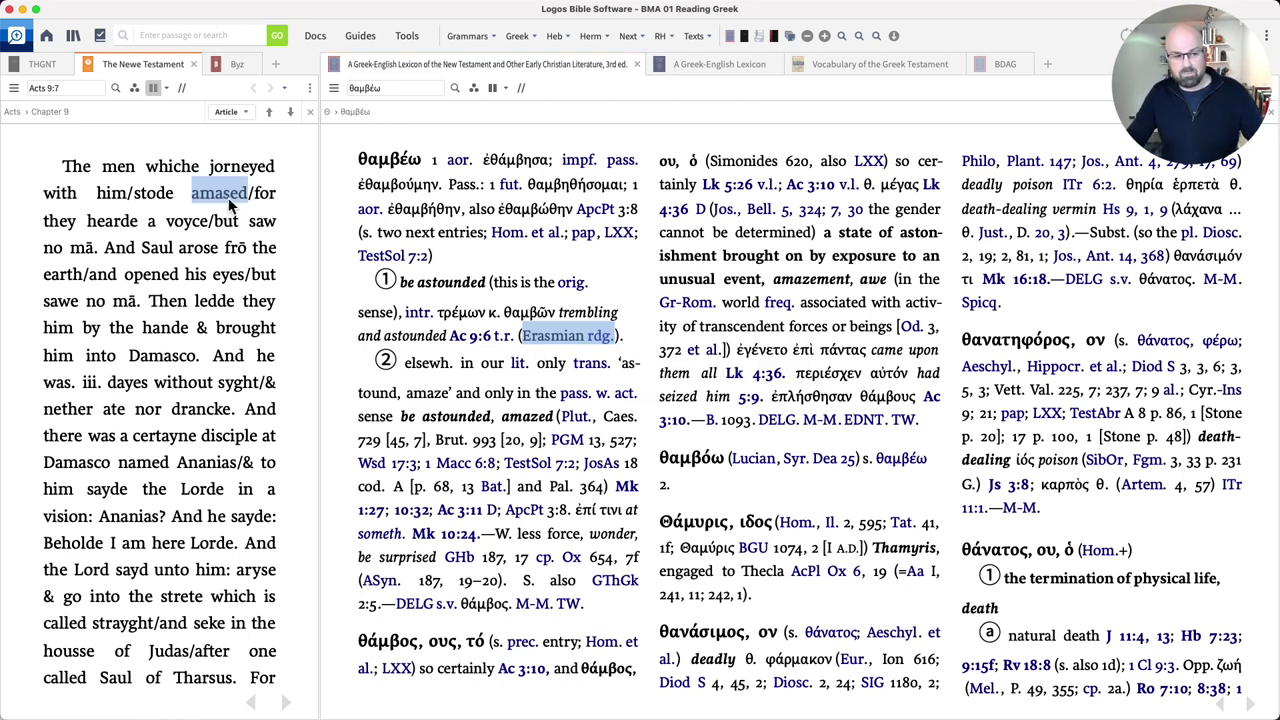
{"action": "left_click", "coordinate": [205, 280]}
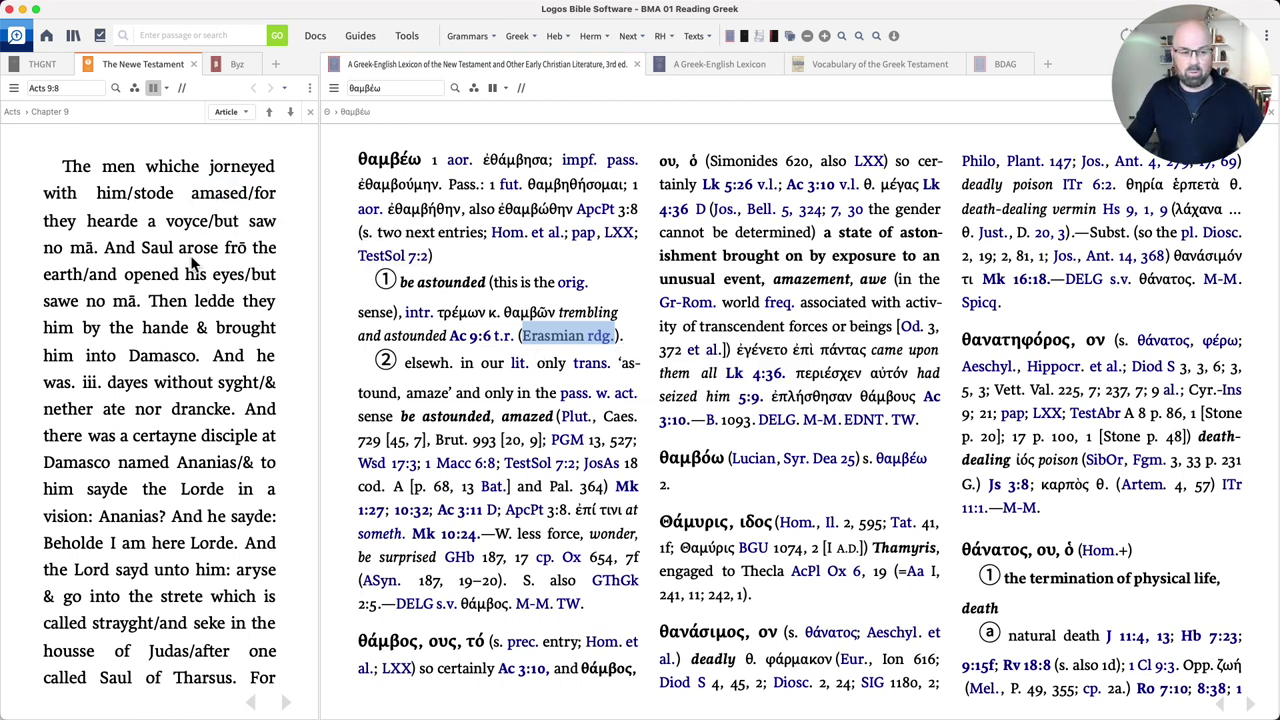
{"action": "left_click", "coordinate": [40, 63]}
{"action": "mouse_move", "coordinate": [112, 190]}
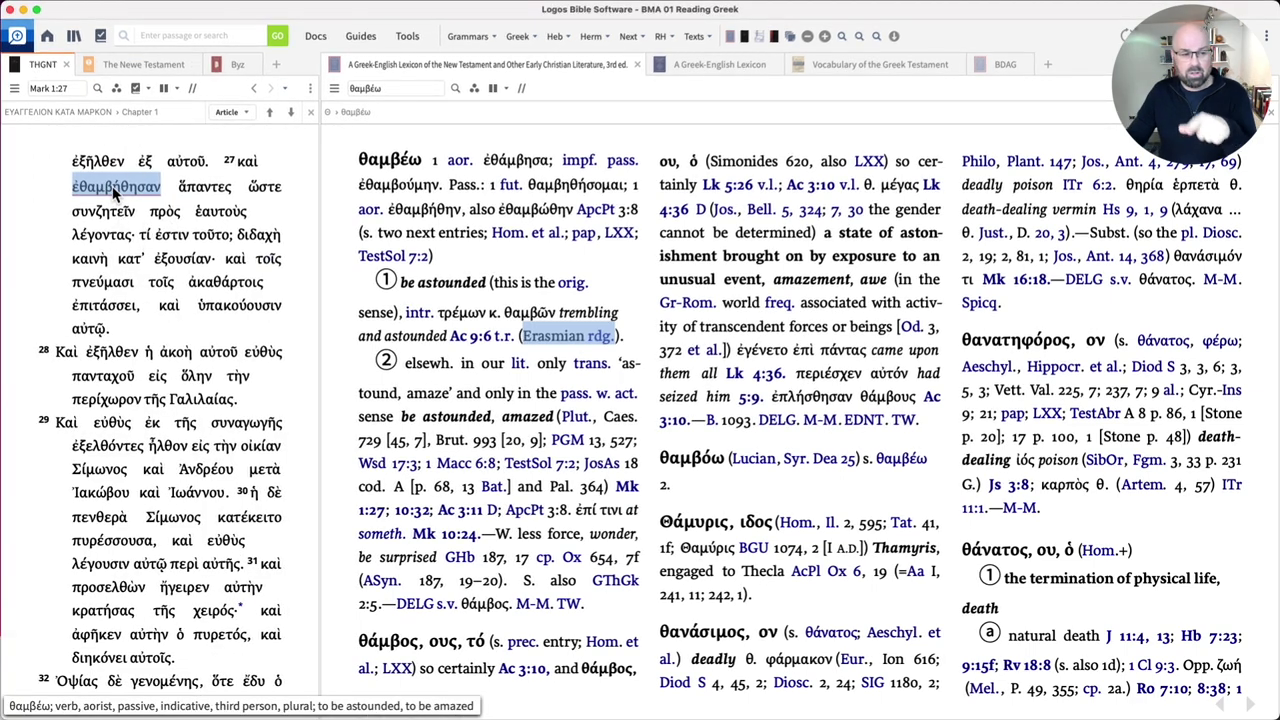
{"action": "mouse_move", "coordinate": [405, 364]}
{"action": "left_mouse_down"}
{"action": "mouse_move", "coordinate": [600, 372]}
{"action": "mouse_move", "coordinate": [497, 395]}
{"action": "left_mouse_up"}
{"action": "left_click_drag", "start_coordinate": [402, 286], "coordinate": [488, 291]}
{"action": "left_click", "coordinate": [465, 324]}
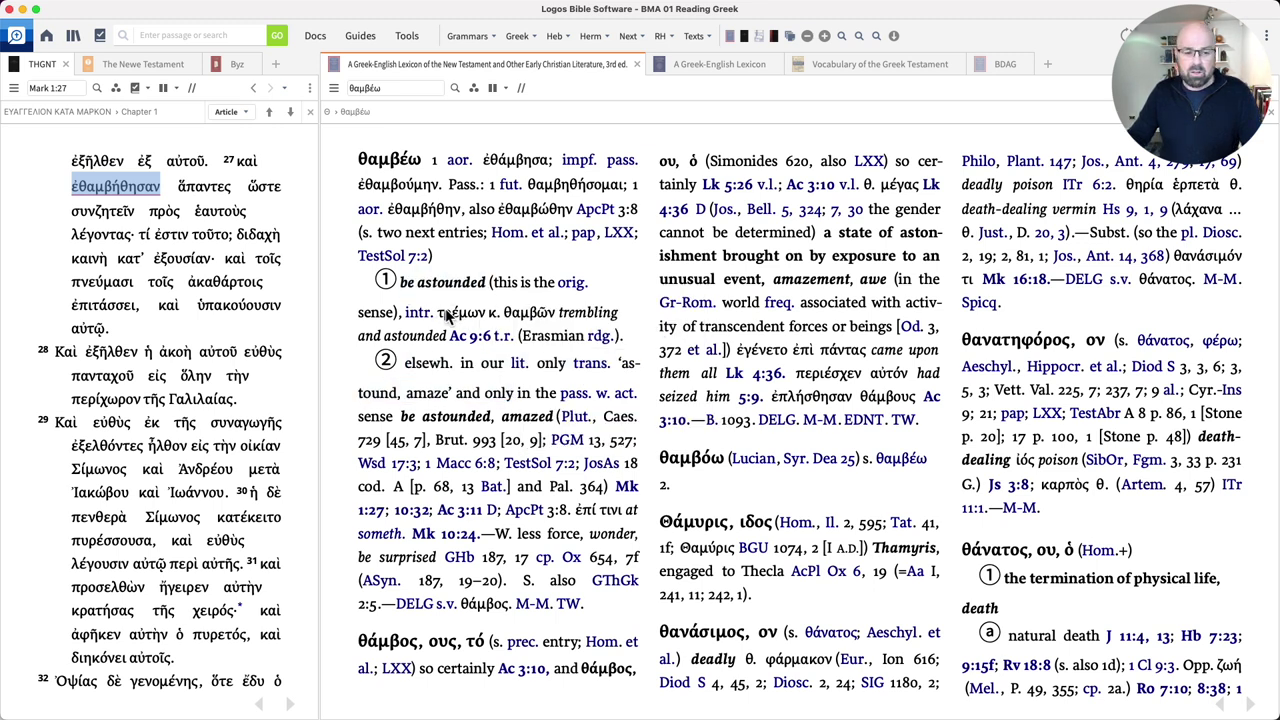
{"action": "double_click", "coordinate": [450, 313]}
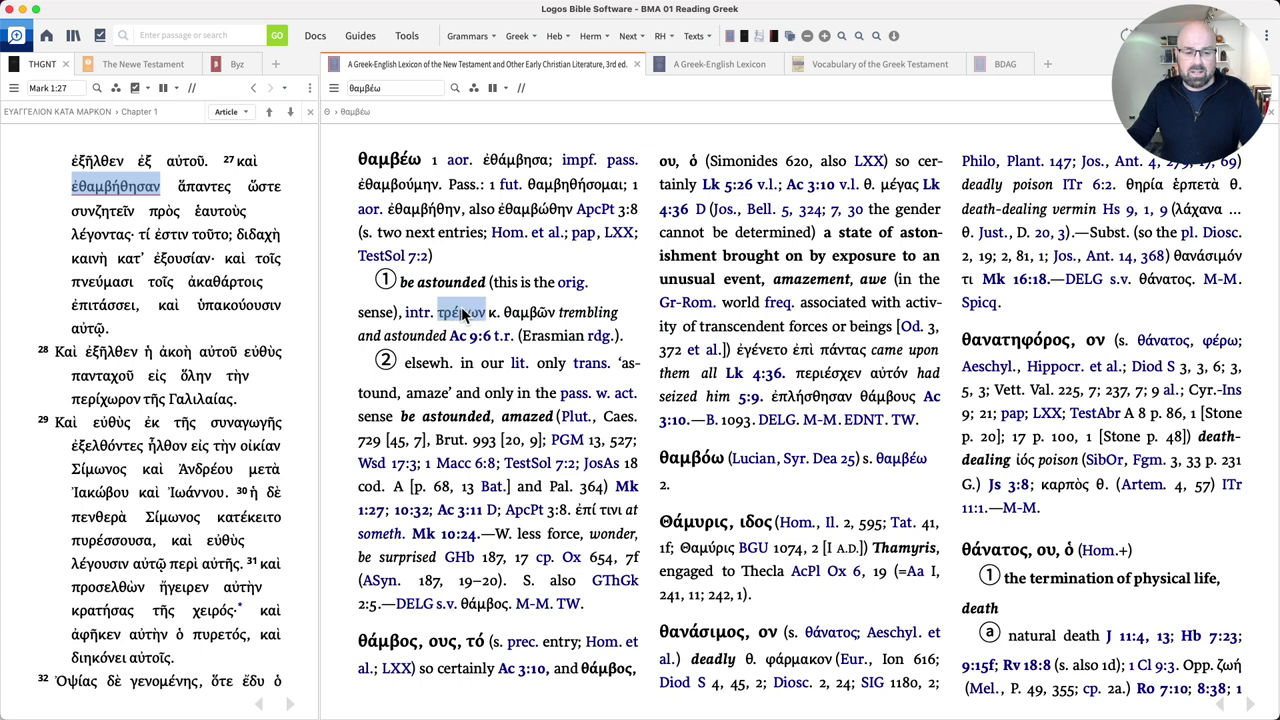
{"action": "double_click", "coordinate": [527, 315]}
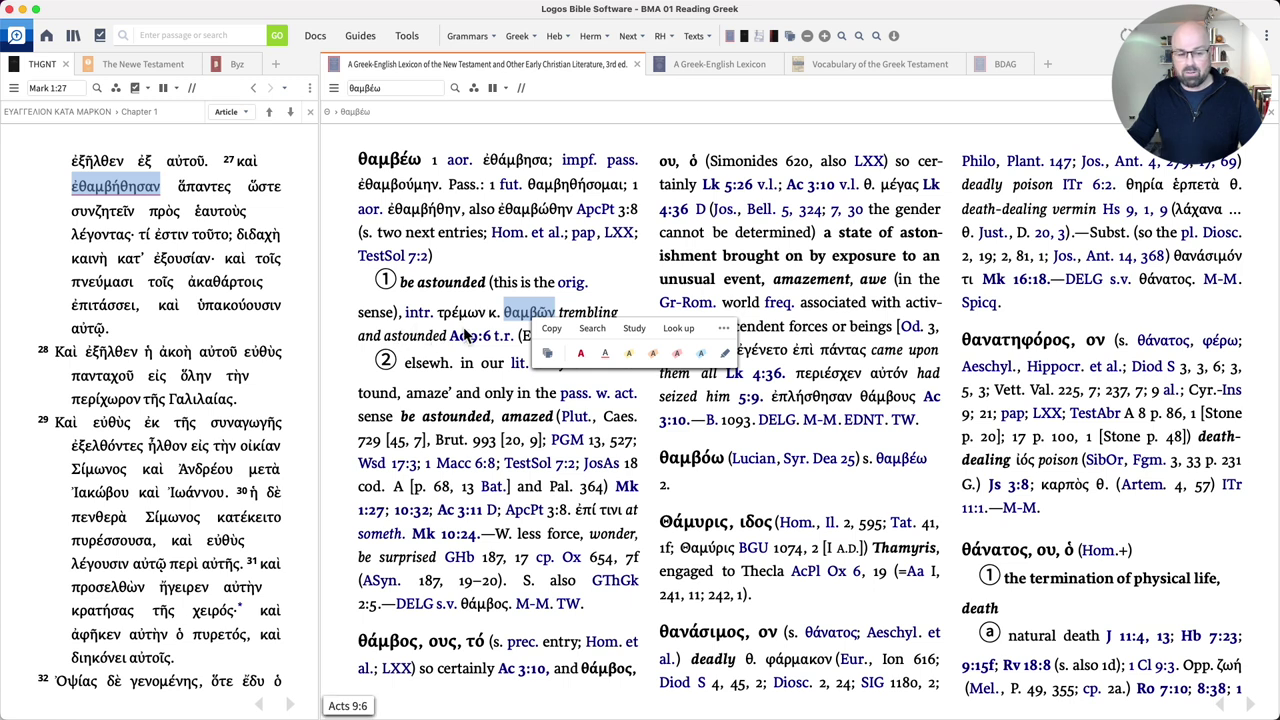
{"action": "left_click", "coordinate": [476, 358]}
{"action": "mouse_move", "coordinate": [476, 348]}
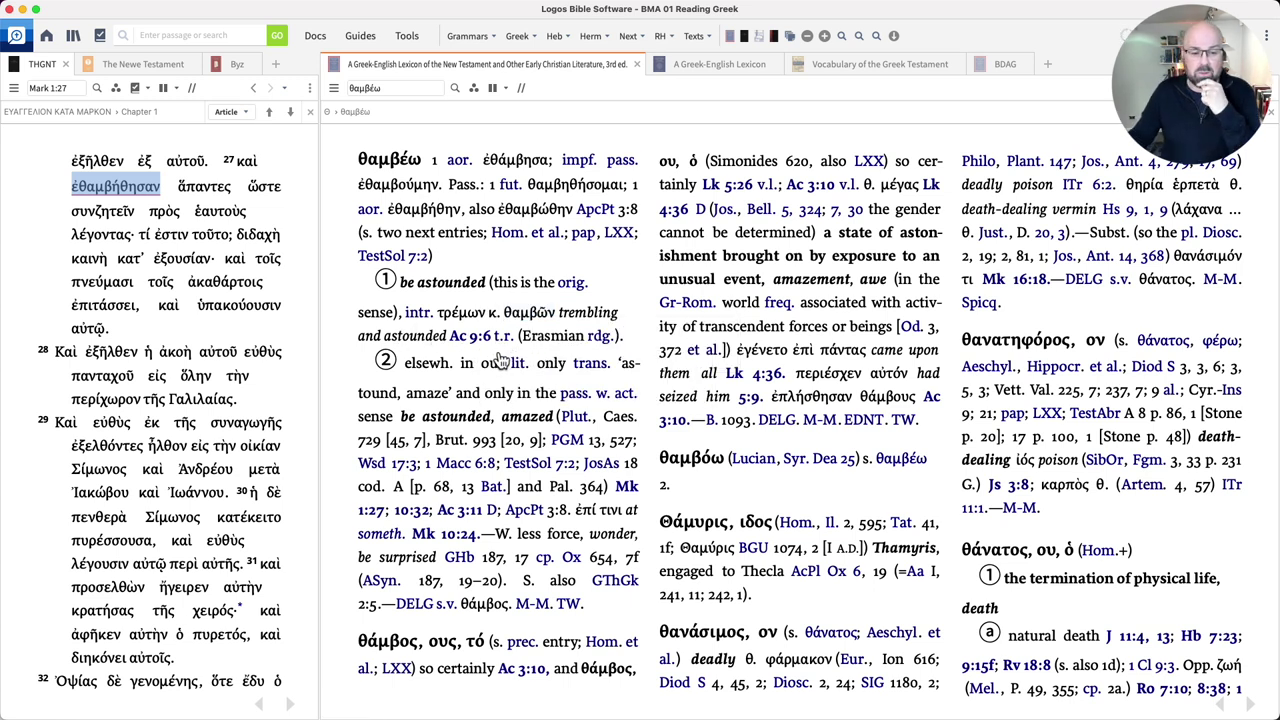
{"action": "left_click_drag", "start_coordinate": [406, 364], "coordinate": [585, 370]}
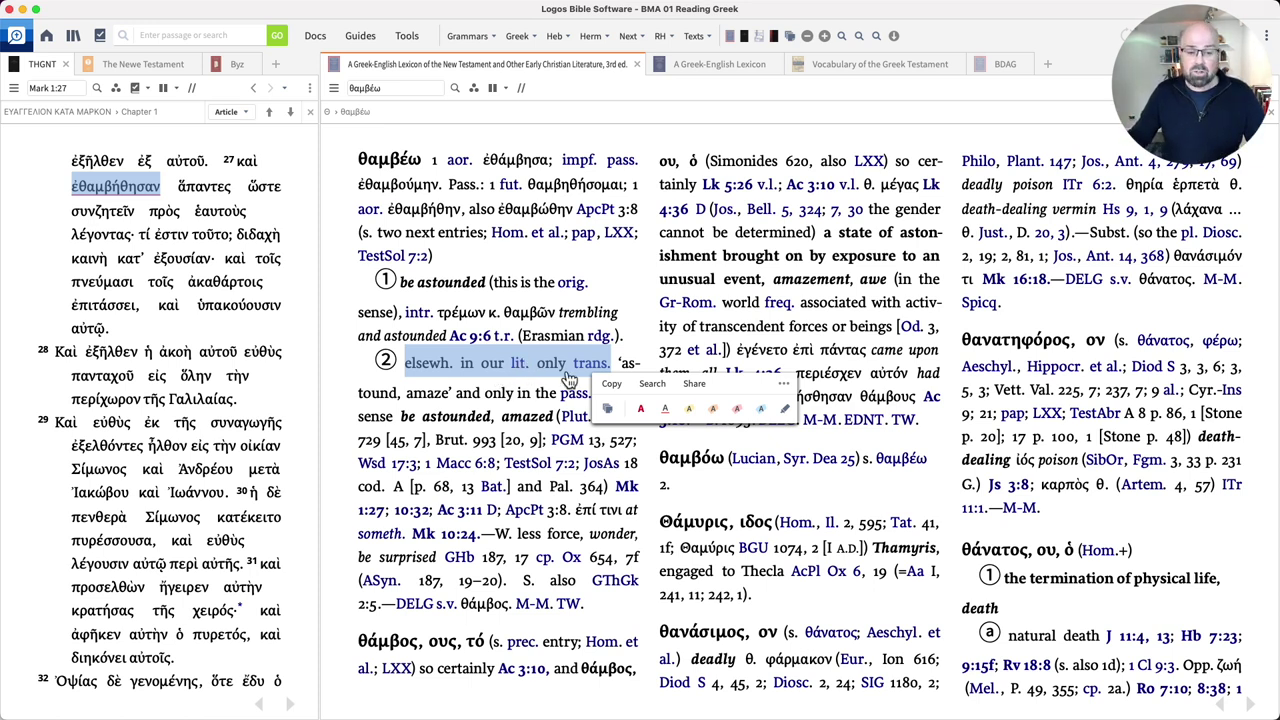
{"action": "left_click", "coordinate": [532, 372]}
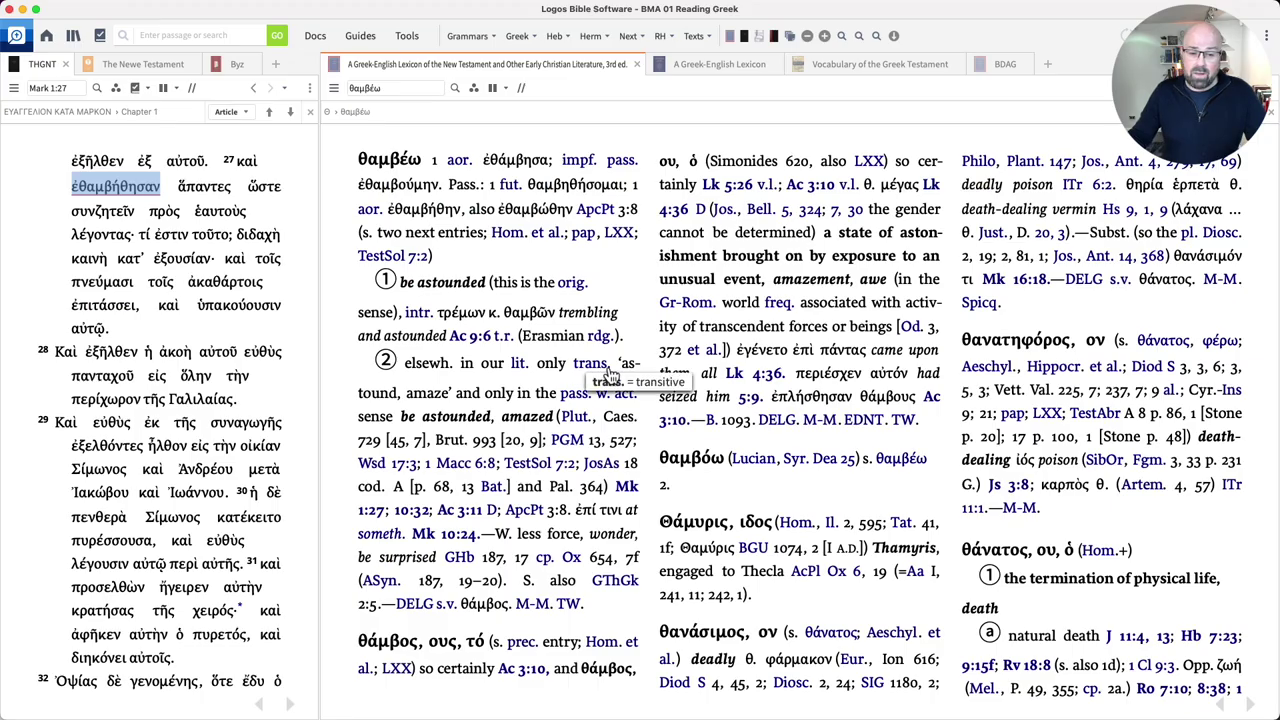
{"action": "mouse_move", "coordinate": [598, 372]}
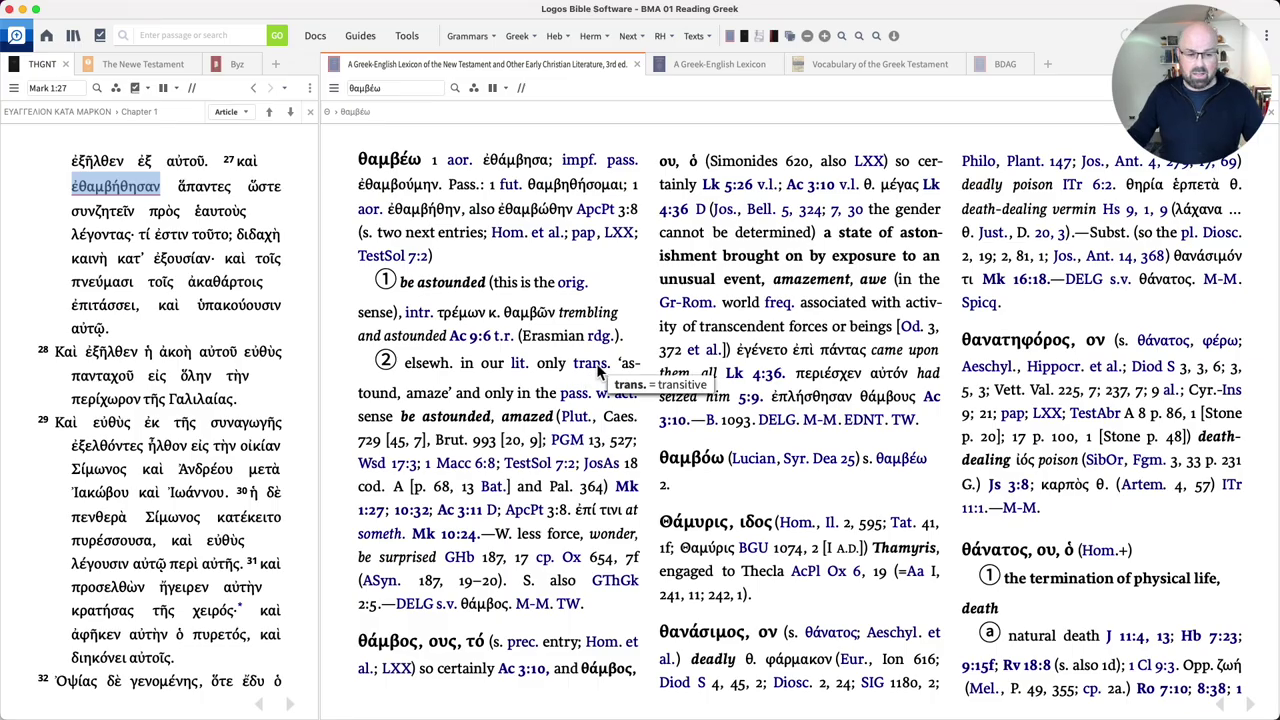
{"action": "left_click_drag", "start_coordinate": [622, 365], "coordinate": [650, 390]}
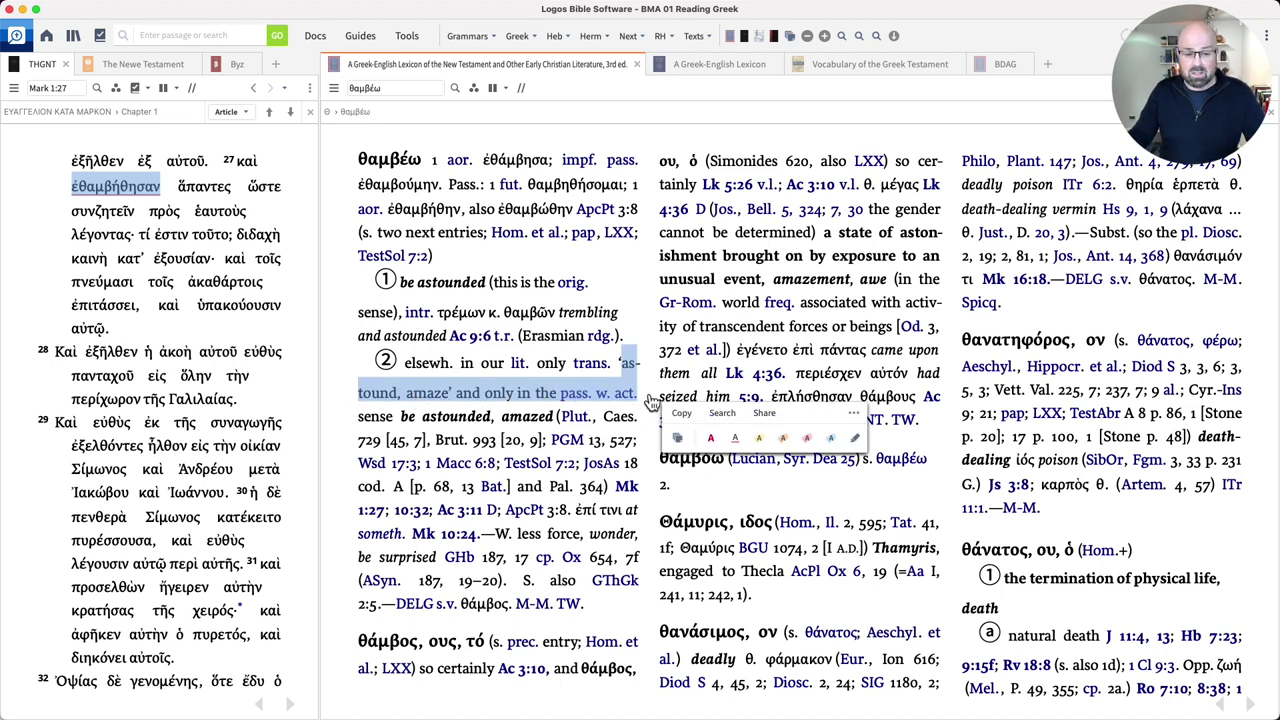
{"action": "double_click", "coordinate": [377, 416]}
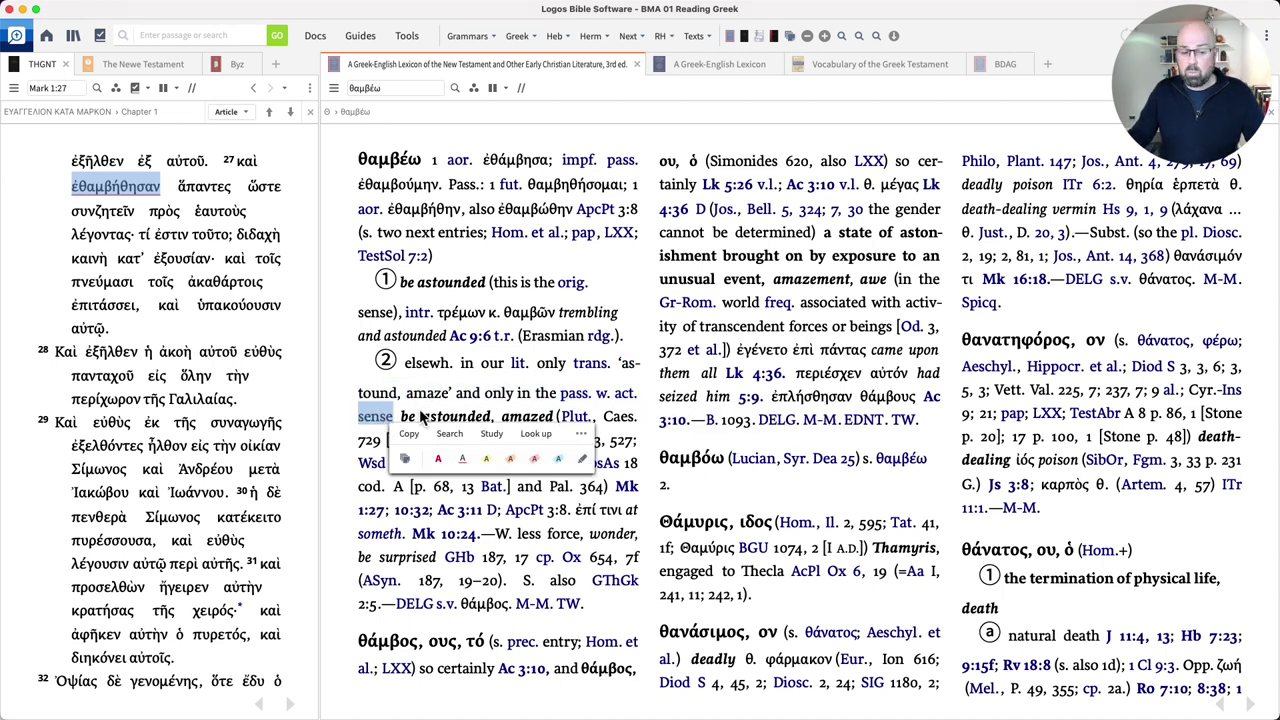
{"action": "left_click_drag", "start_coordinate": [517, 393], "coordinate": [642, 392]}
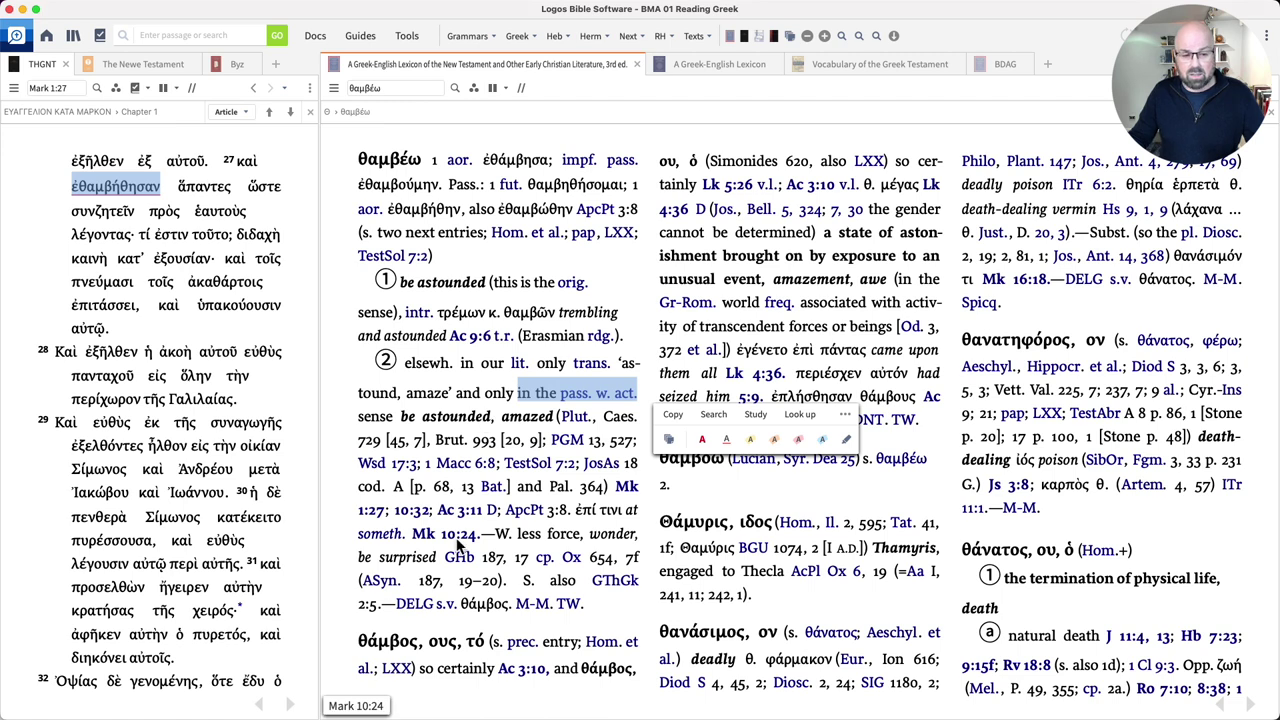
{"action": "left_click", "coordinate": [614, 490]}
Step: Compare the entry's Mk 1:27 citation with καὶ ἐθαμβήθησαν ἅπαντες and ἐστιν in Mark 1:27
{"action": "double_click", "coordinate": [596, 490]}
{"action": "left_click_drag", "start_coordinate": [614, 487], "coordinate": [386, 512]}
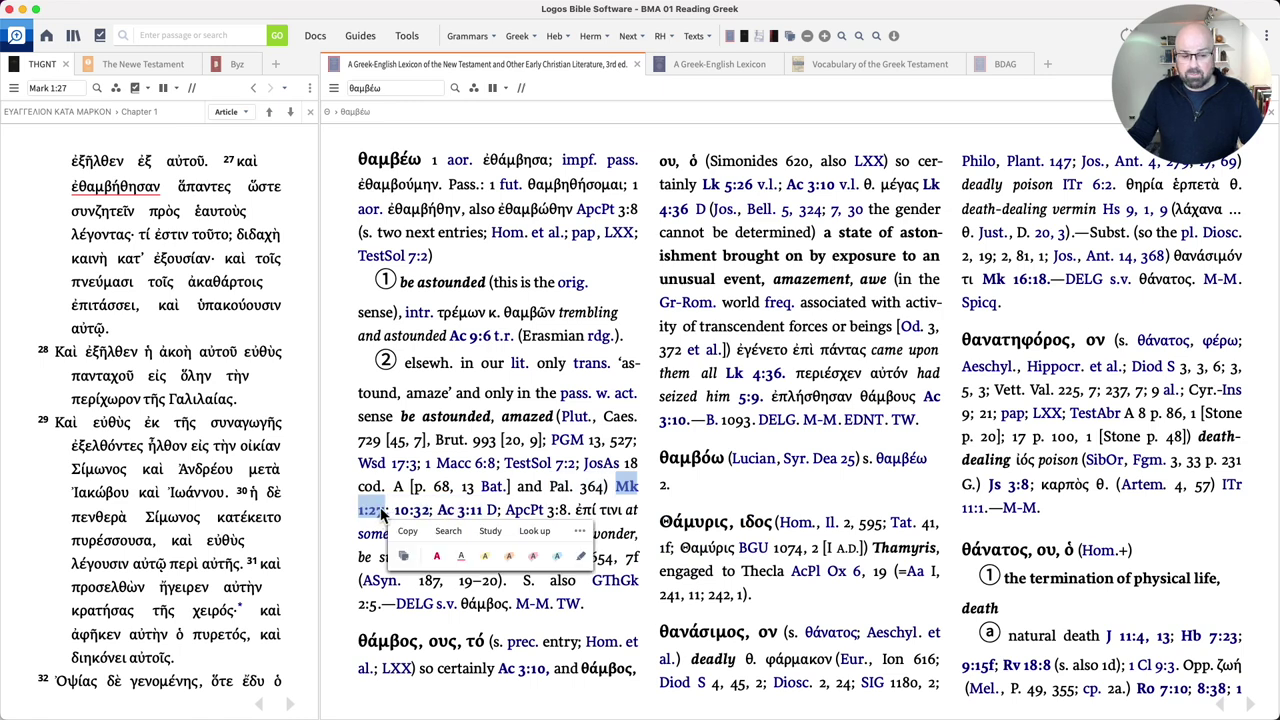
{"action": "left_click_drag", "start_coordinate": [247, 163], "coordinate": [232, 188]}
{"action": "double_click", "coordinate": [171, 234]}
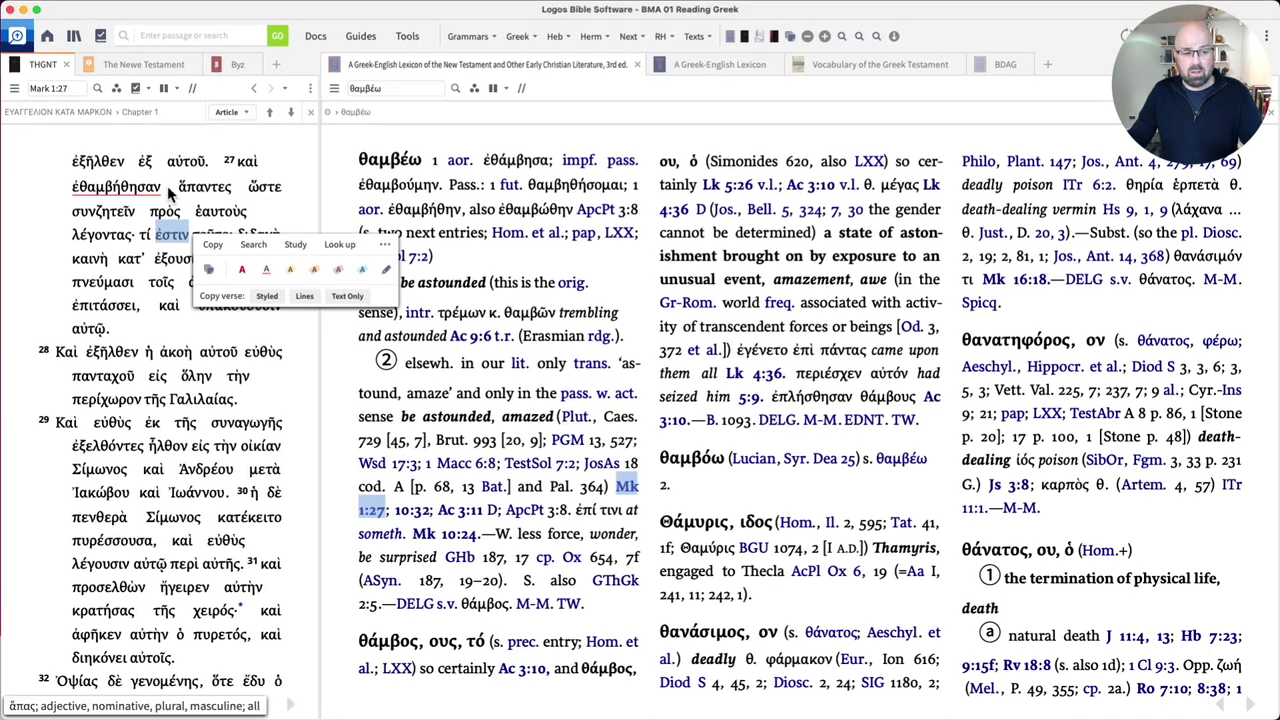
{"action": "left_click_drag", "start_coordinate": [380, 389], "coordinate": [640, 400]}
{"action": "left_click", "coordinate": [640, 400]}
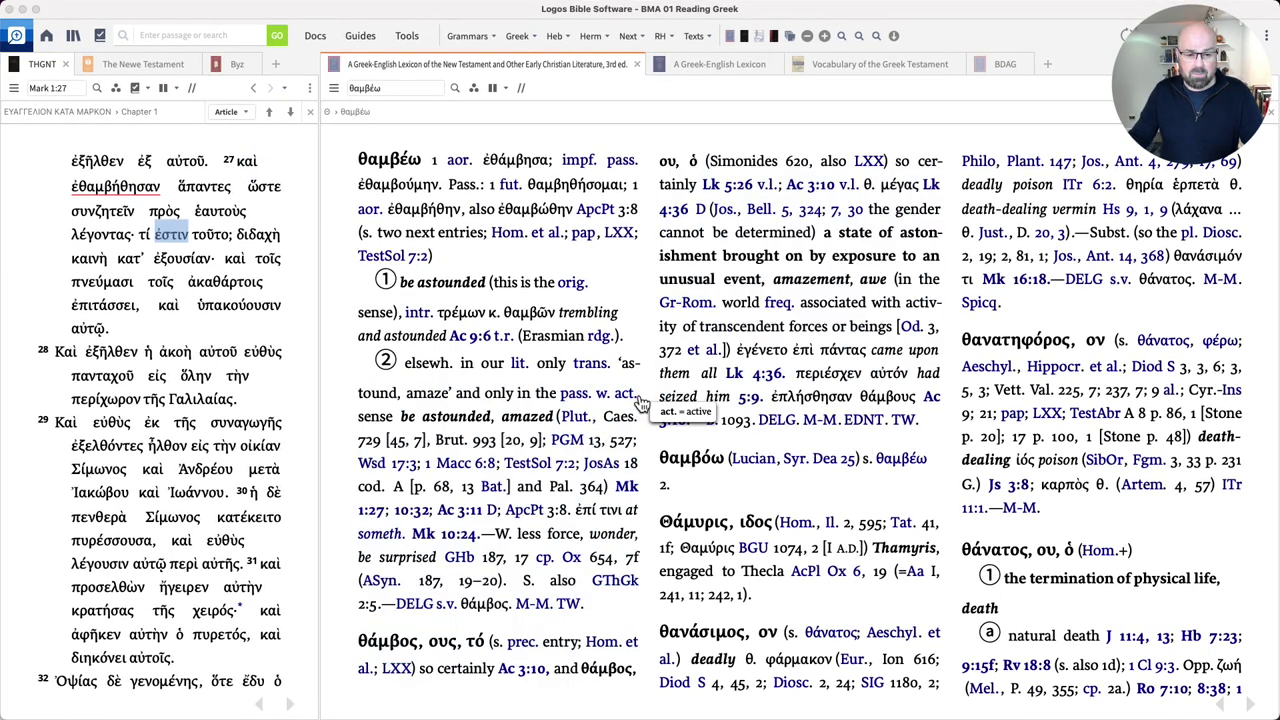
Step: Check the parsing of ἐθαμβήθησαν, ἅπαντες, ὥστε συνζητεῖν πρὸς ἑαυτοὺς and καὶ in Mark 1:27
{"action": "double_click", "coordinate": [80, 190]}
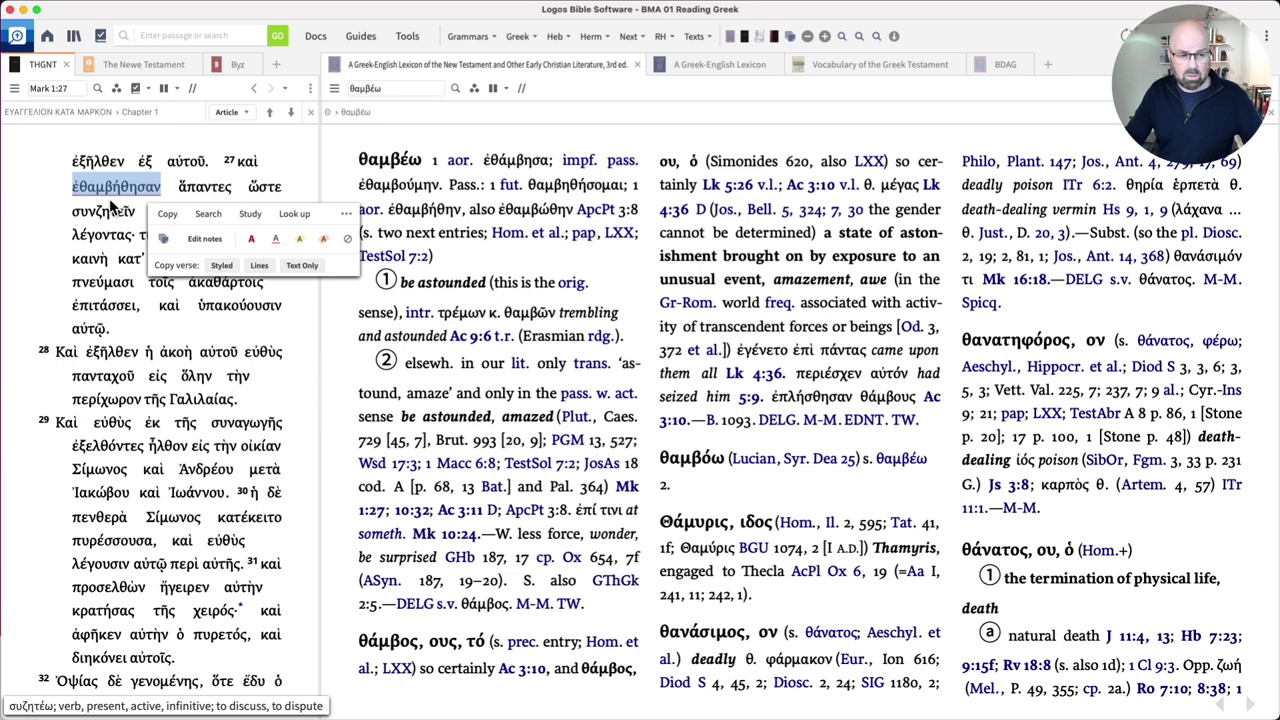
{"action": "double_click", "coordinate": [196, 189]}
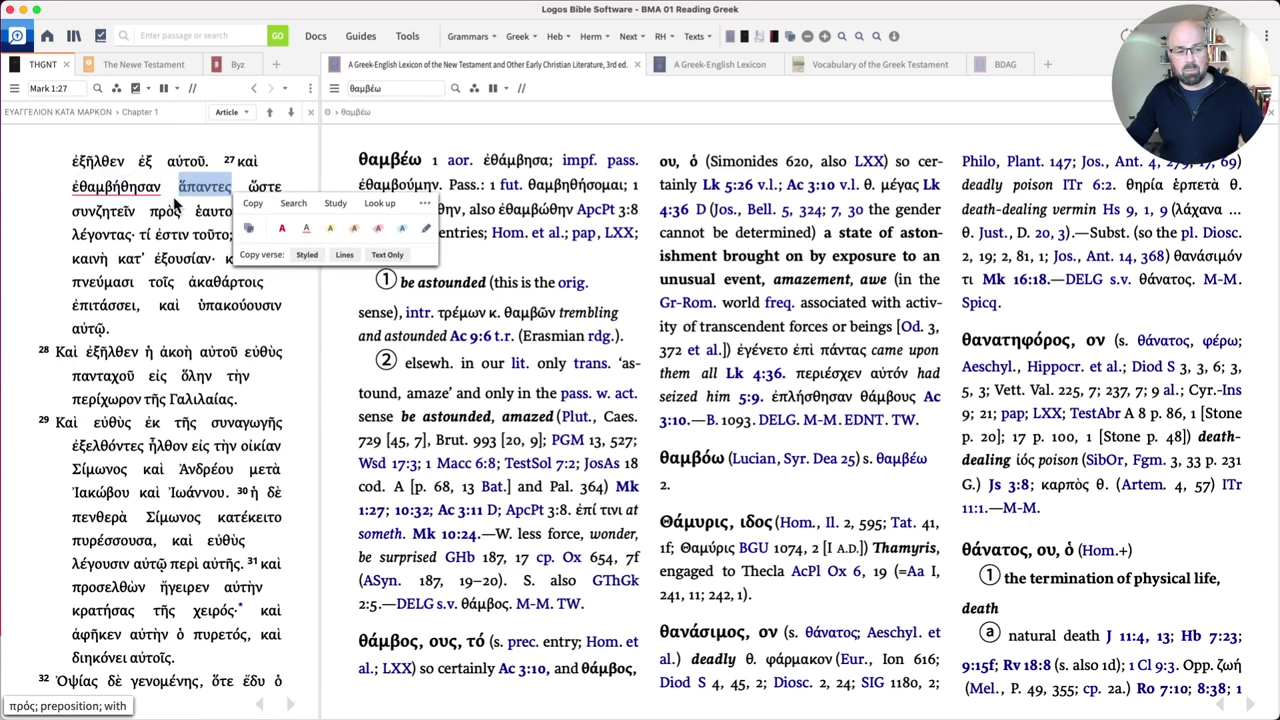
{"action": "left_click", "coordinate": [165, 219]}
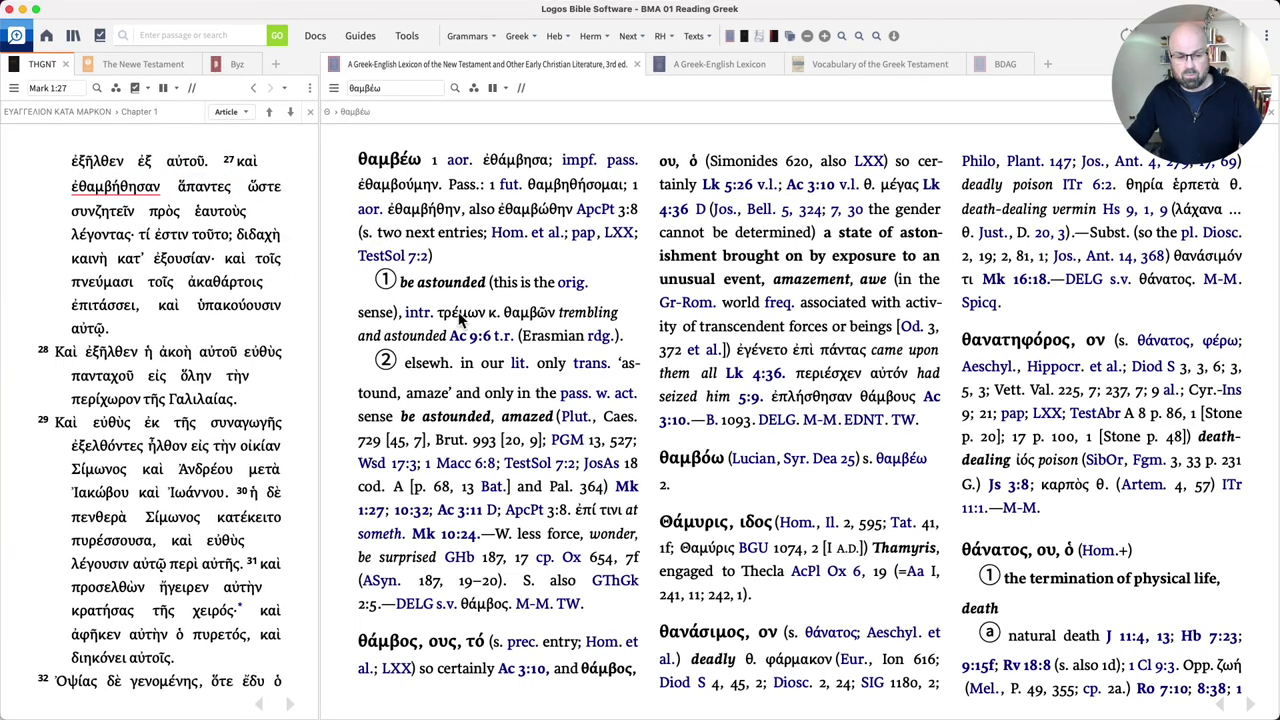
{"action": "left_click_drag", "start_coordinate": [272, 192], "coordinate": [195, 210]}
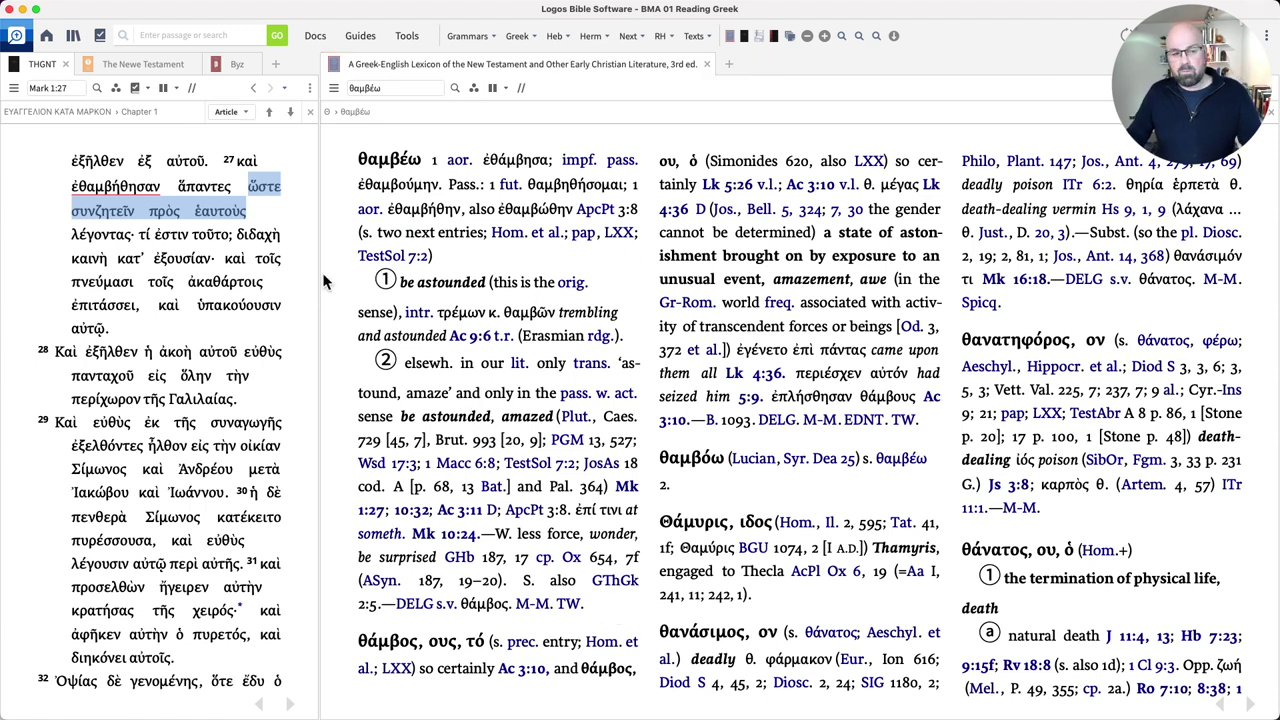
{"action": "double_click", "coordinate": [235, 258]}
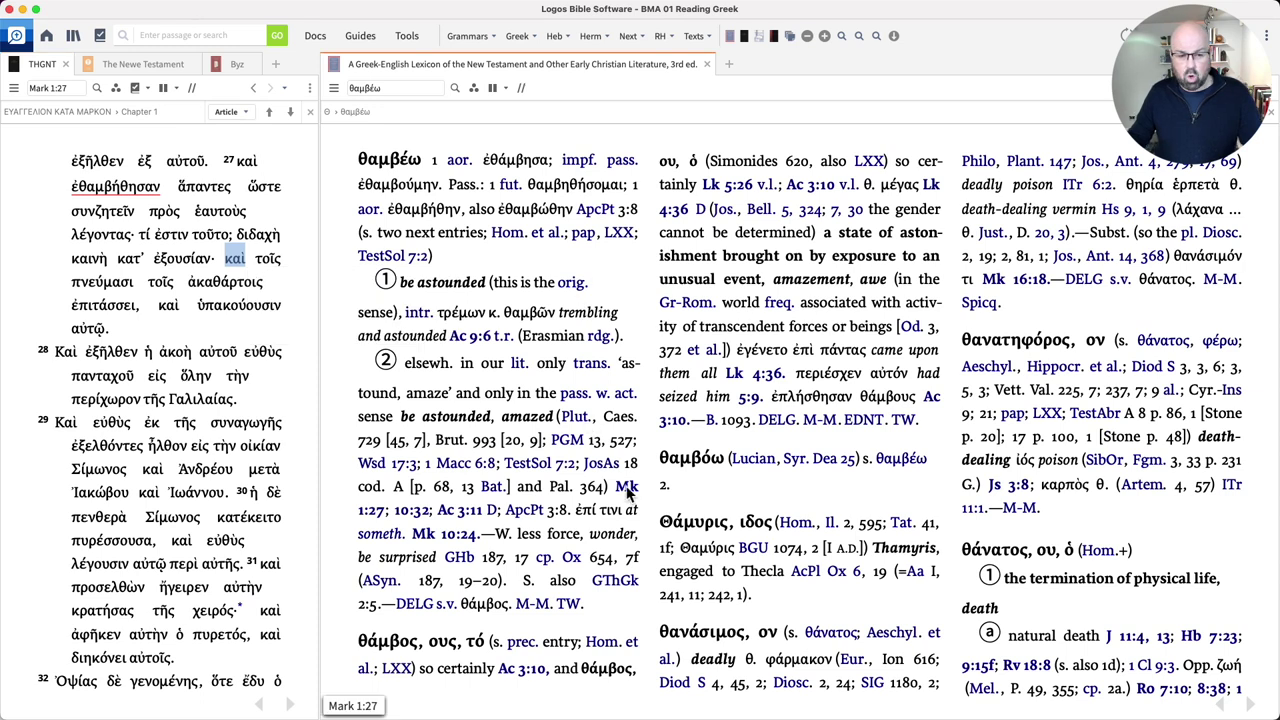
{"action": "left_click_drag", "start_coordinate": [615, 487], "coordinate": [387, 512]}
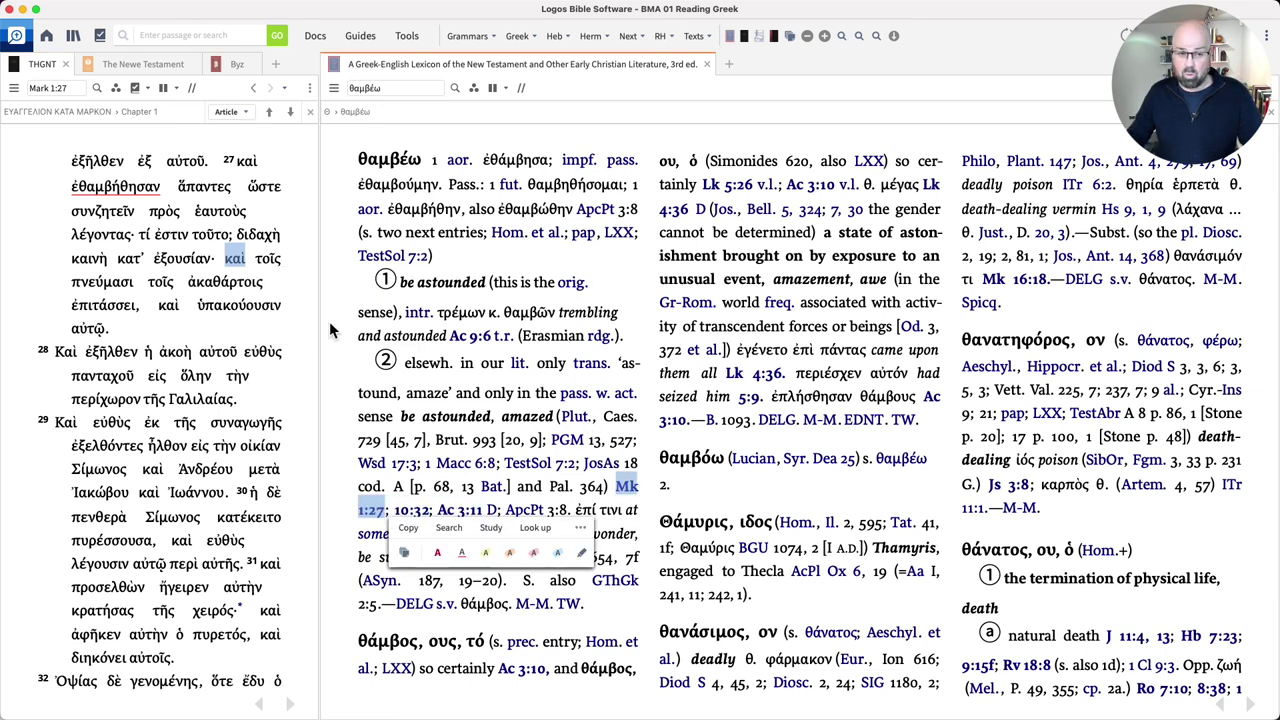
Step: Turn on 'Emphasize active references' in the lexicon's Visual filters menu
{"action": "left_click", "coordinate": [474, 89]}
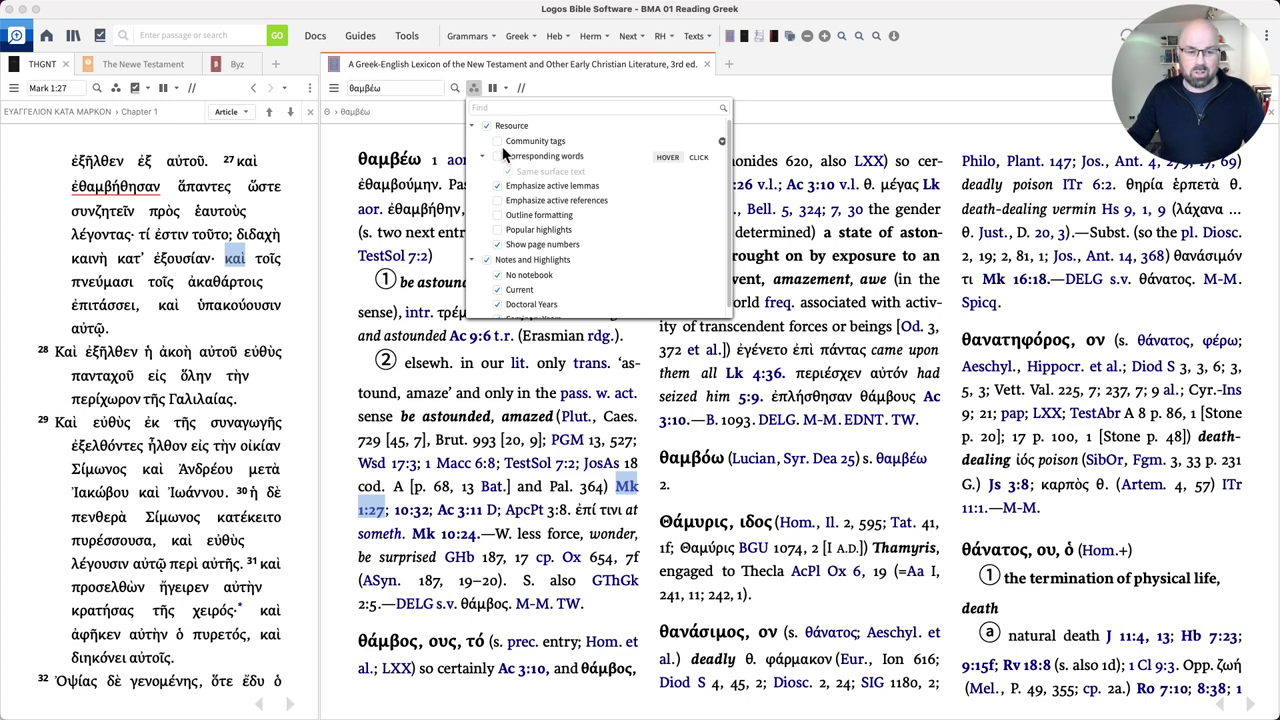
{"action": "left_click", "coordinate": [497, 201]}
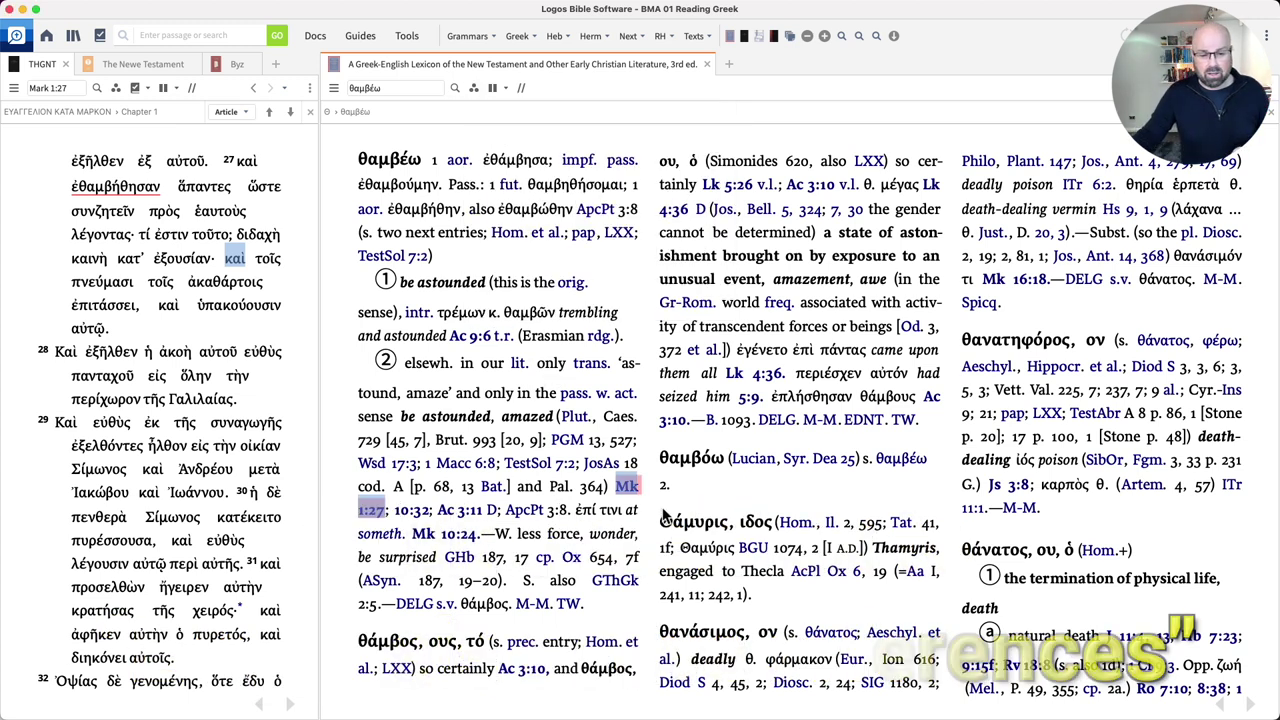
{"action": "mouse_move", "coordinate": [634, 488]}
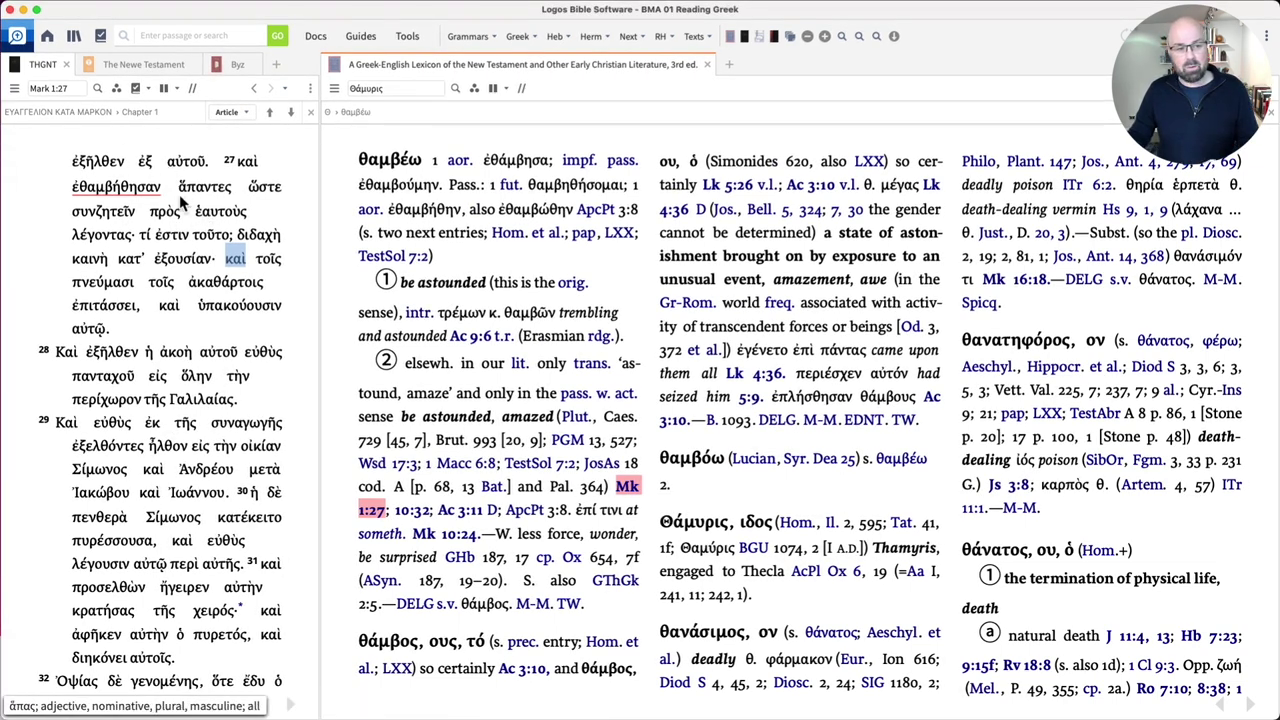
Step: Go to Acts 3:11 in the Byzantine text
{"action": "left_click", "coordinate": [224, 65]}
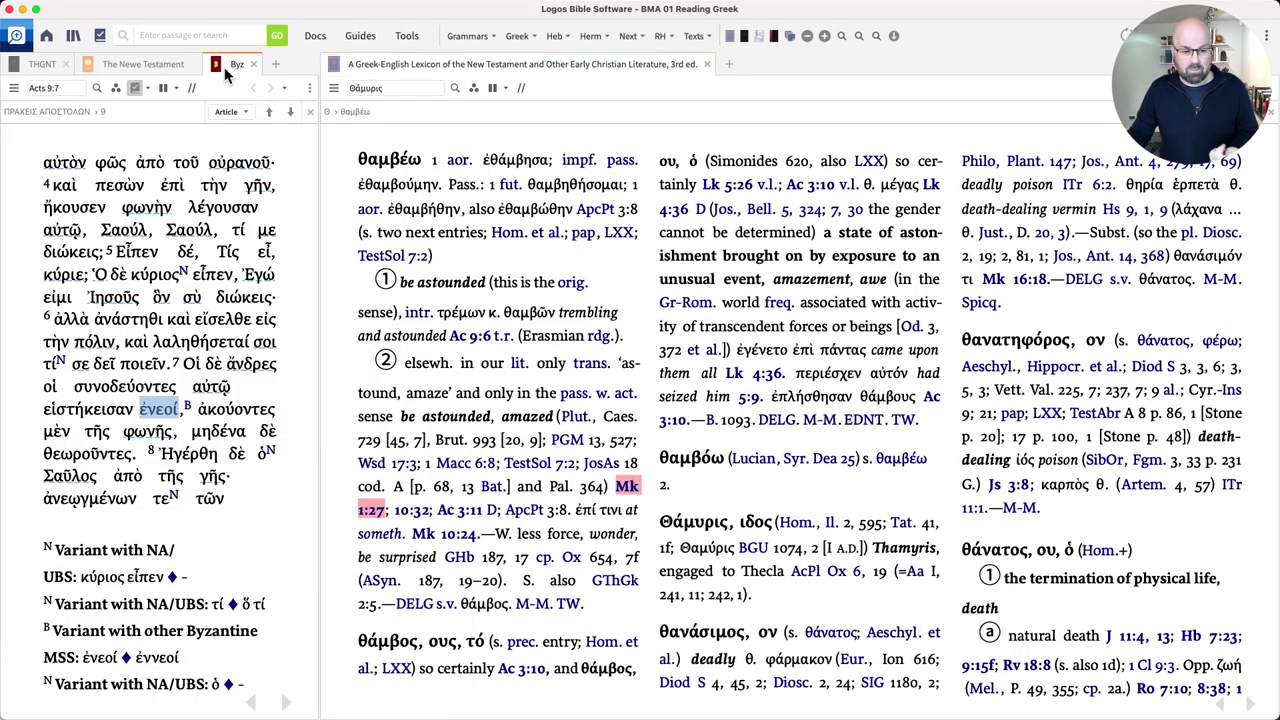
{"action": "left_click", "coordinate": [57, 89]}
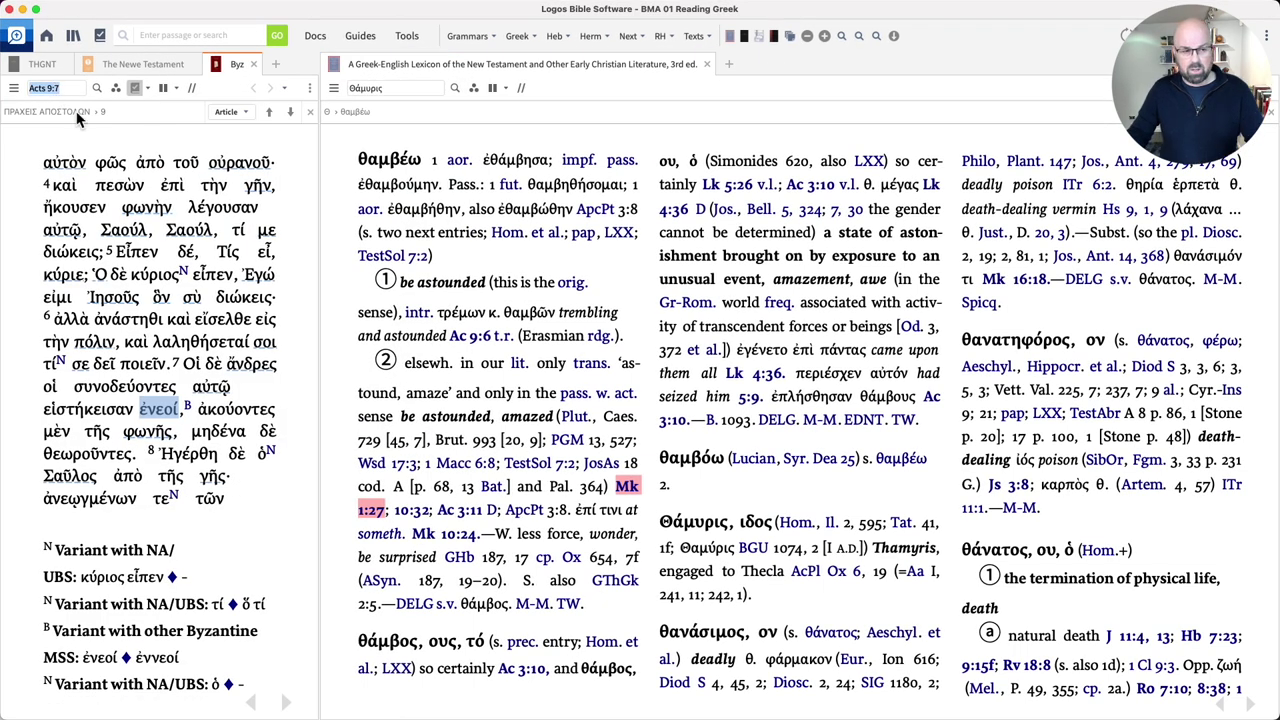
{"action": "type", "text": "Ac"}
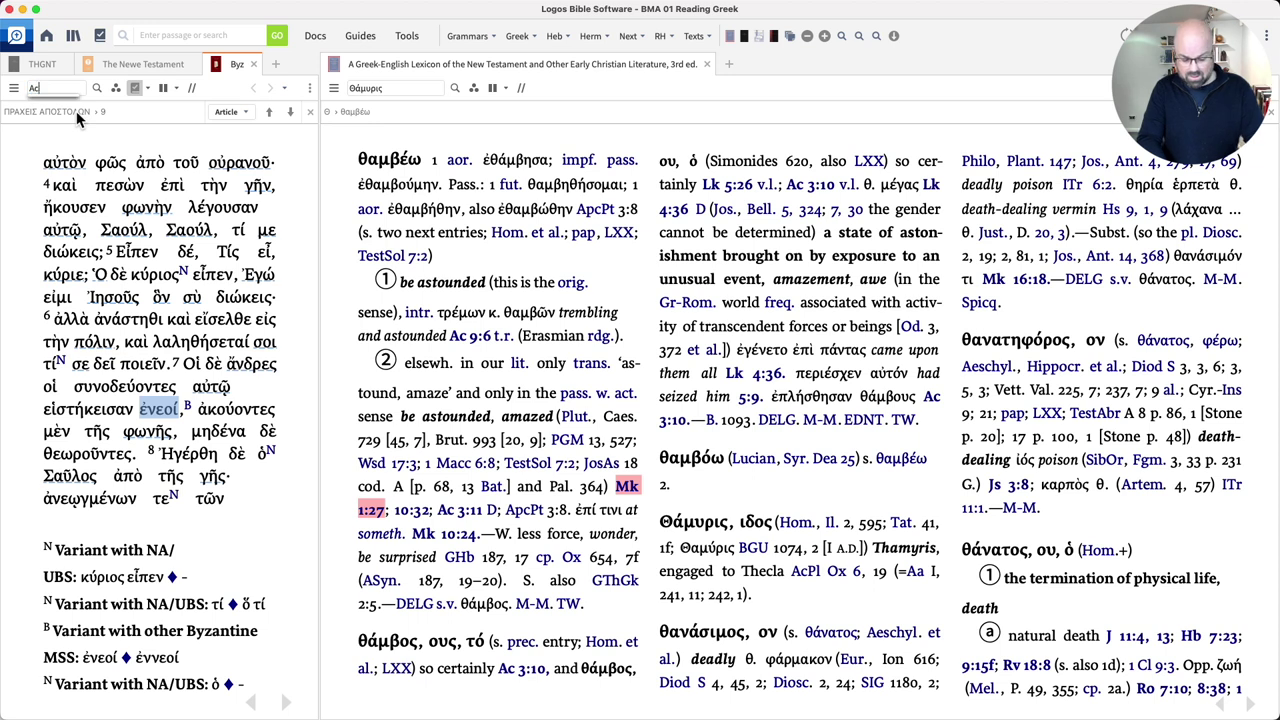
{"action": "type", "text": "ts 3:11"}
{"action": "key", "text": "Return"}
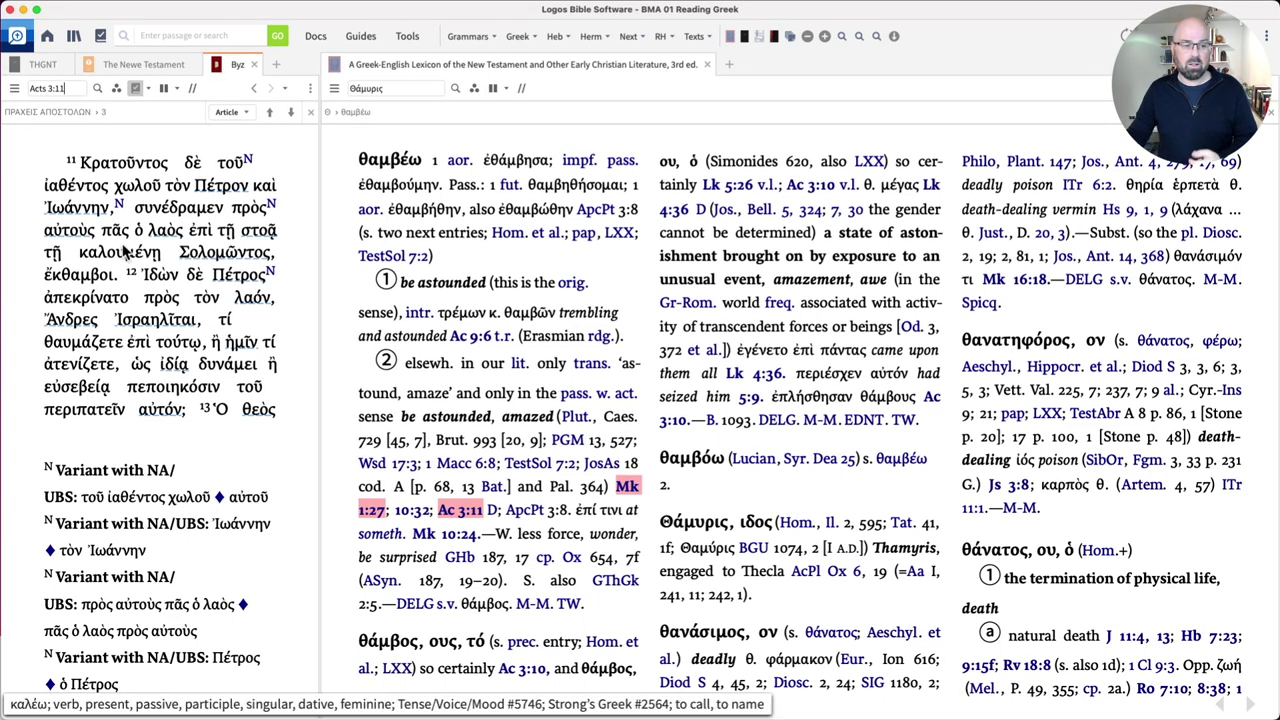
Step: Select ἐκθαμβοι in Acts 3:11, then close the Byzantine text
{"action": "left_click_drag", "start_coordinate": [110, 164], "coordinate": [116, 276]}
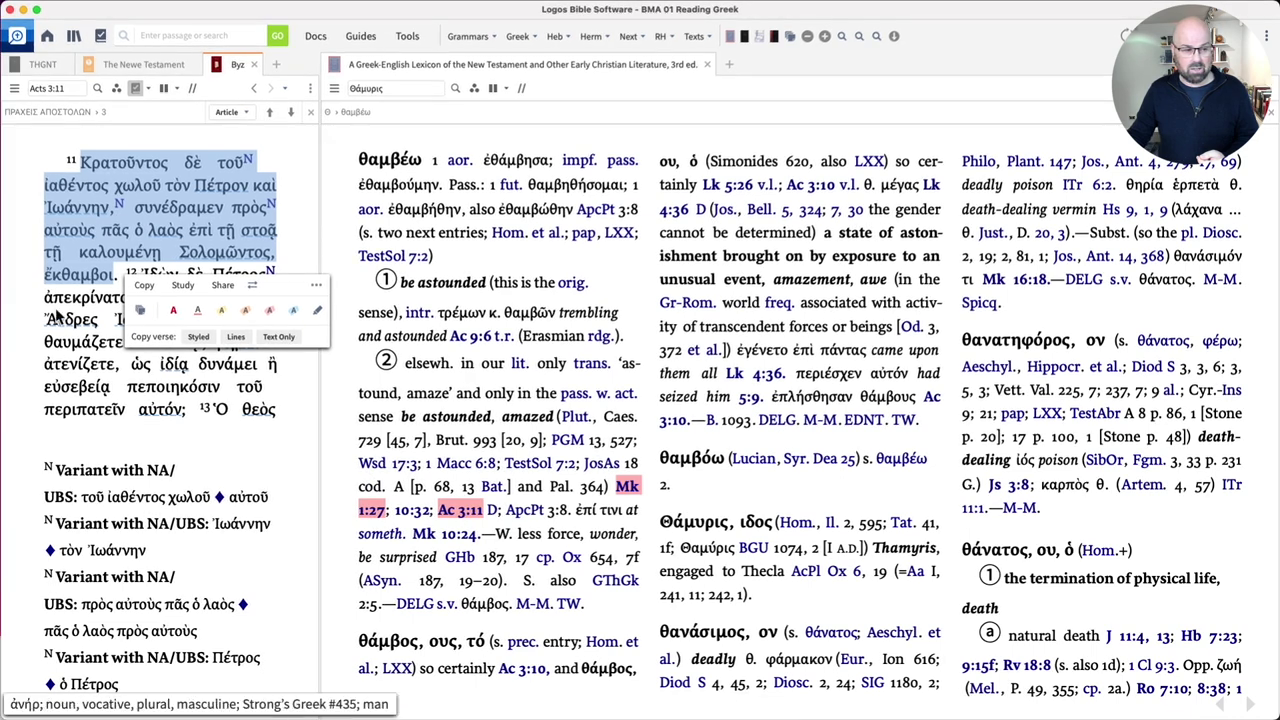
{"action": "left_click", "coordinate": [69, 310]}
{"action": "double_click", "coordinate": [80, 276]}
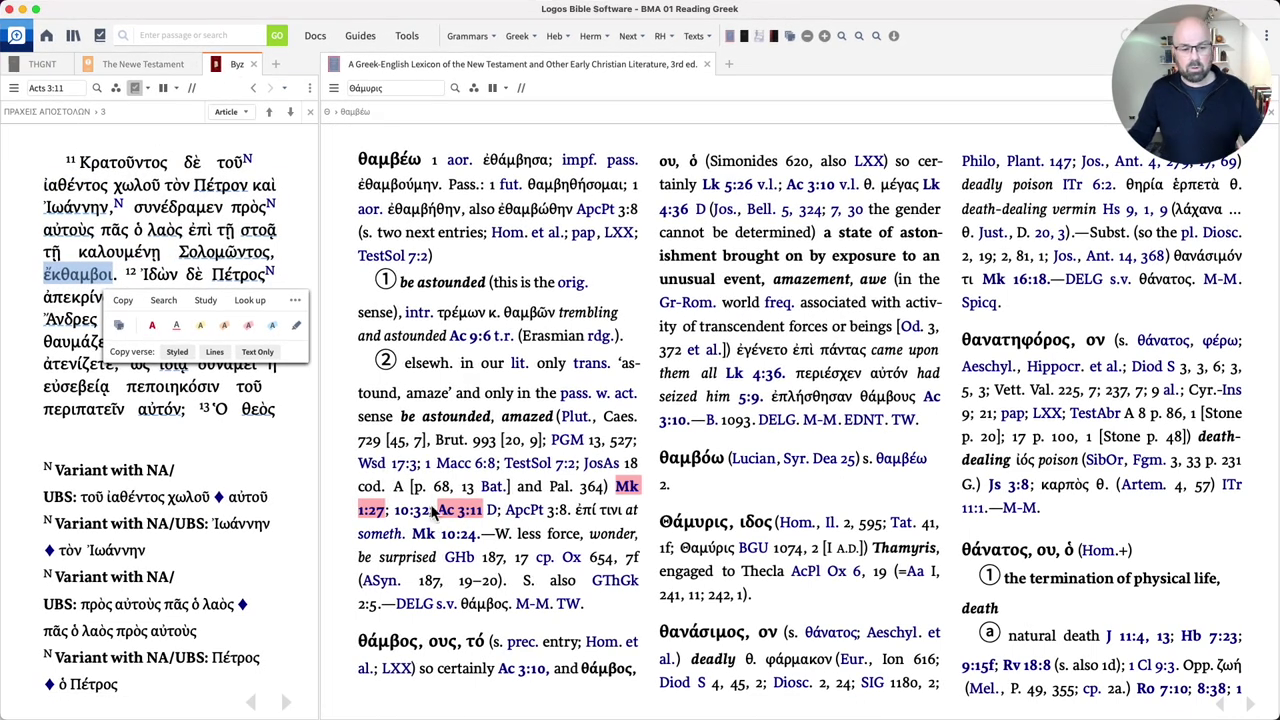
{"action": "left_click", "coordinate": [253, 64]}
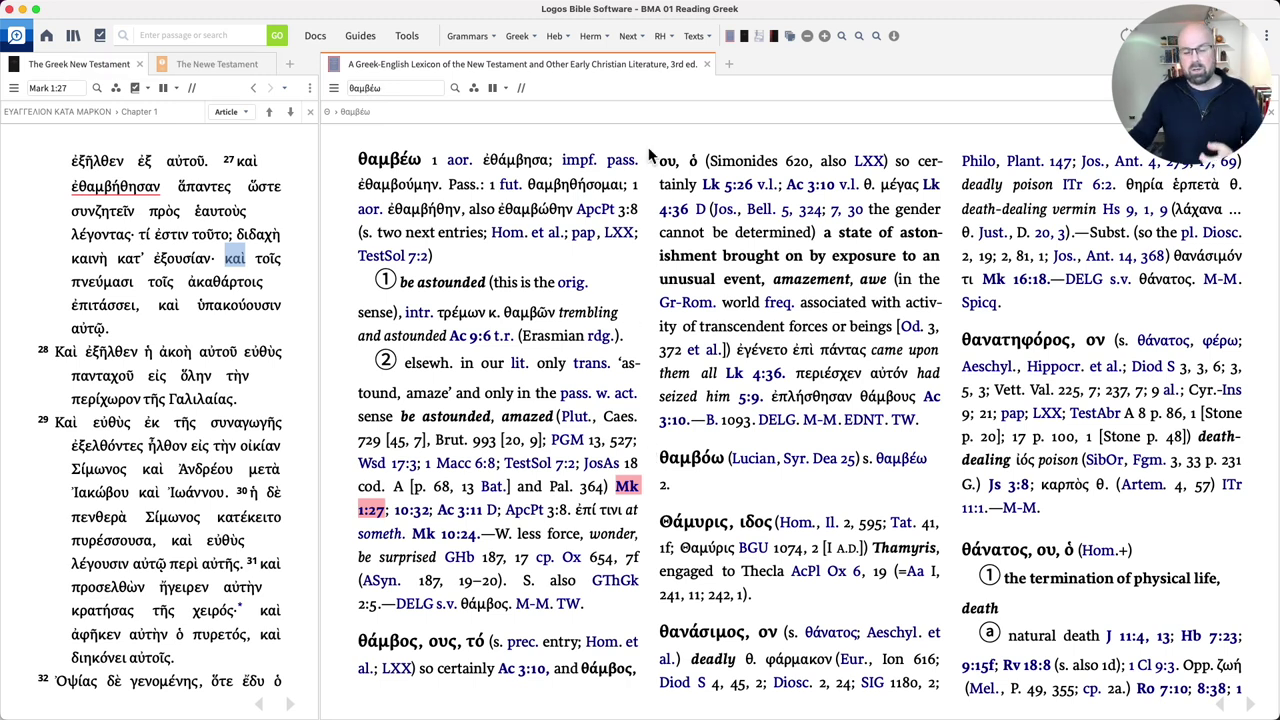
Step: Look up λόγος in the BDAG lexicon
{"action": "mouse_move", "coordinate": [648, 157]}
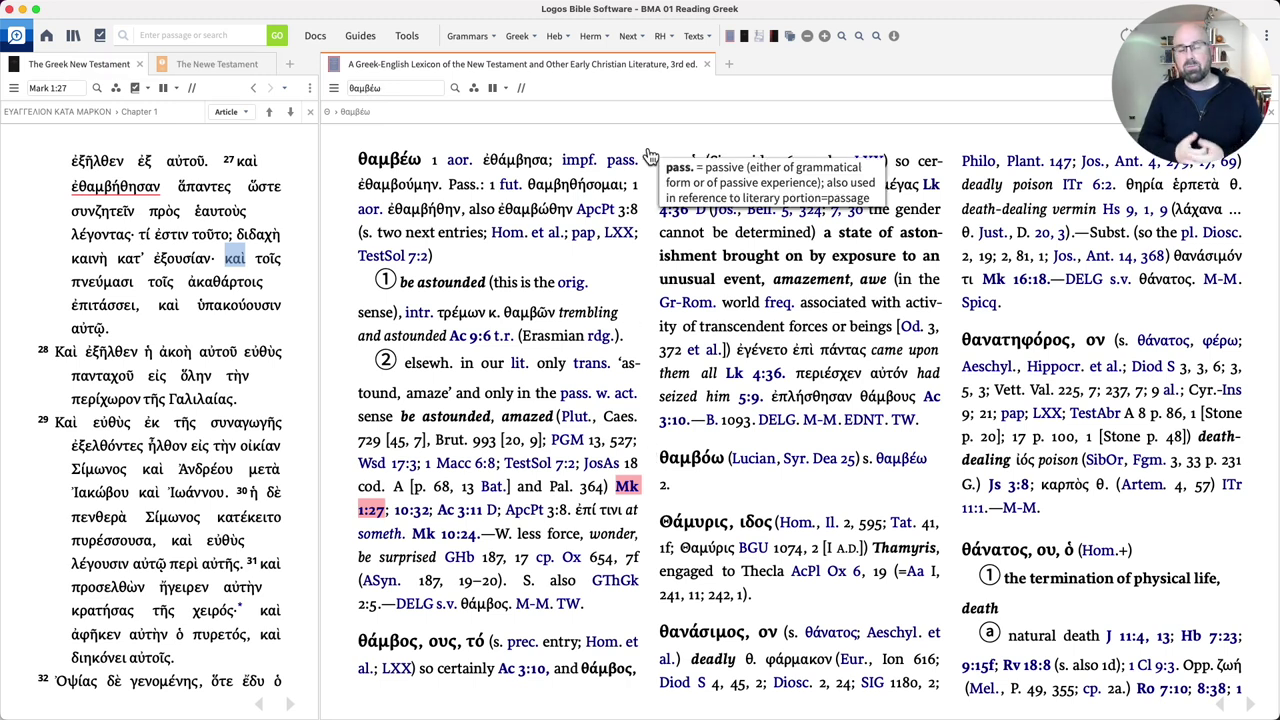
{"action": "left_click", "coordinate": [423, 88]}
{"action": "type", "text": "λ"}
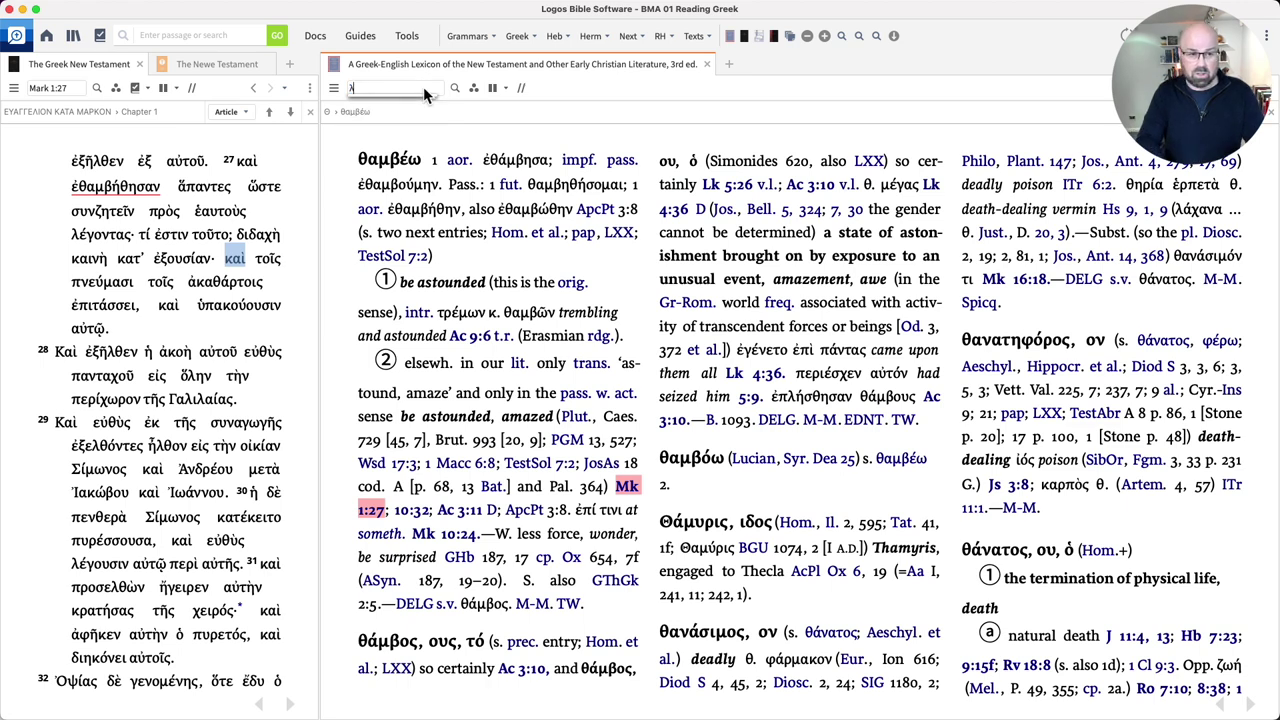
{"action": "type", "text": "ογος"}
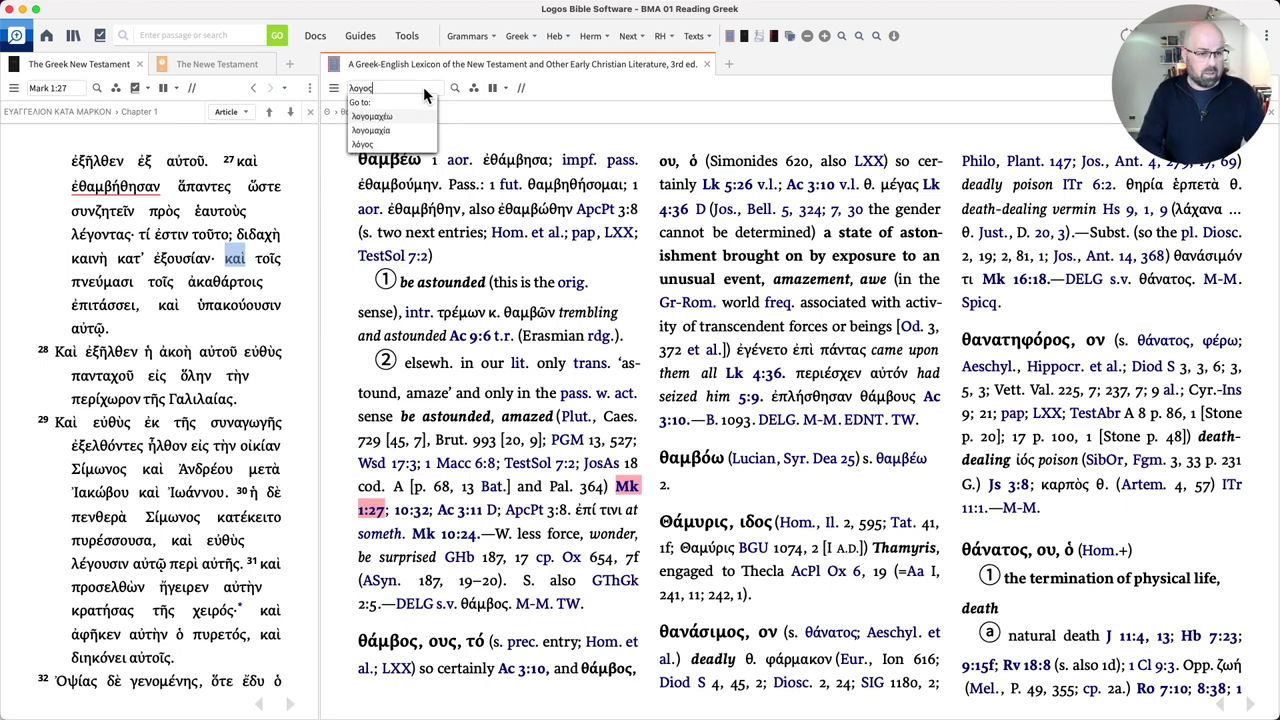
{"action": "key", "text": "Return"}
Step: Bring the Greek New Testament to John 1 and select λόγος in John 1:1
{"action": "left_click", "coordinate": [71, 88]}
{"action": "type", "text": "Ep"}
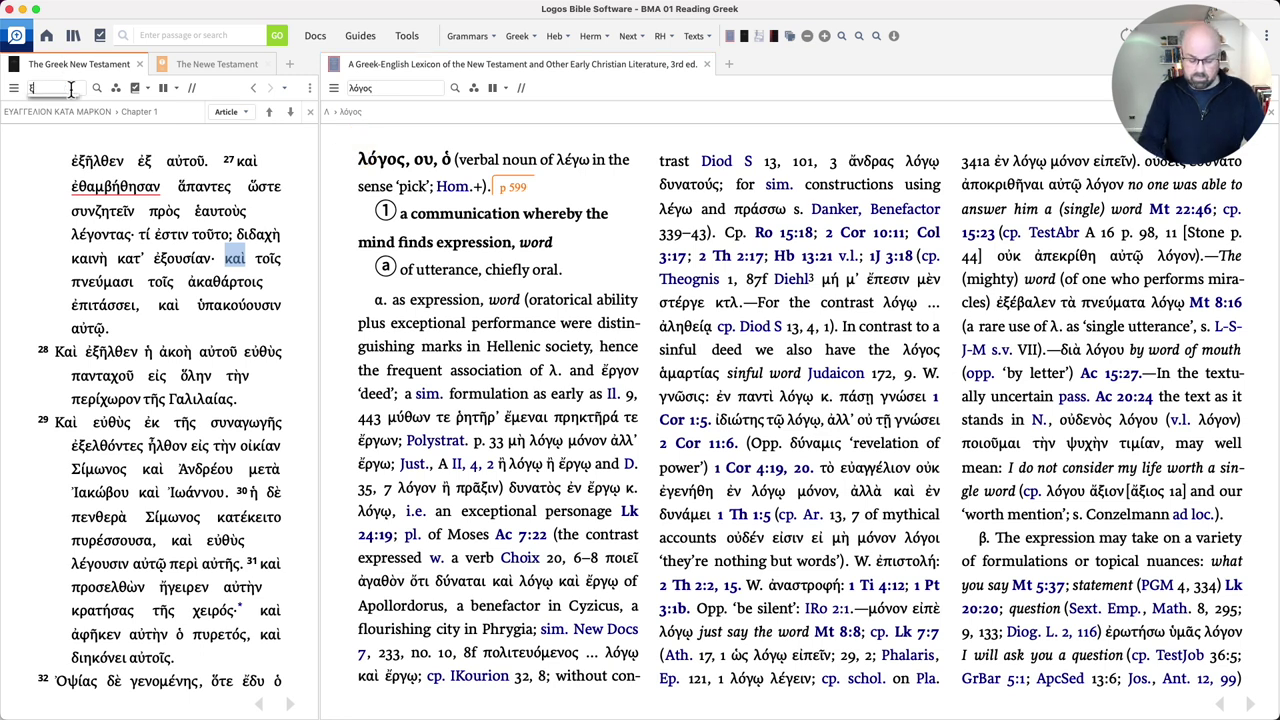
{"action": "key", "text": "Escape"}
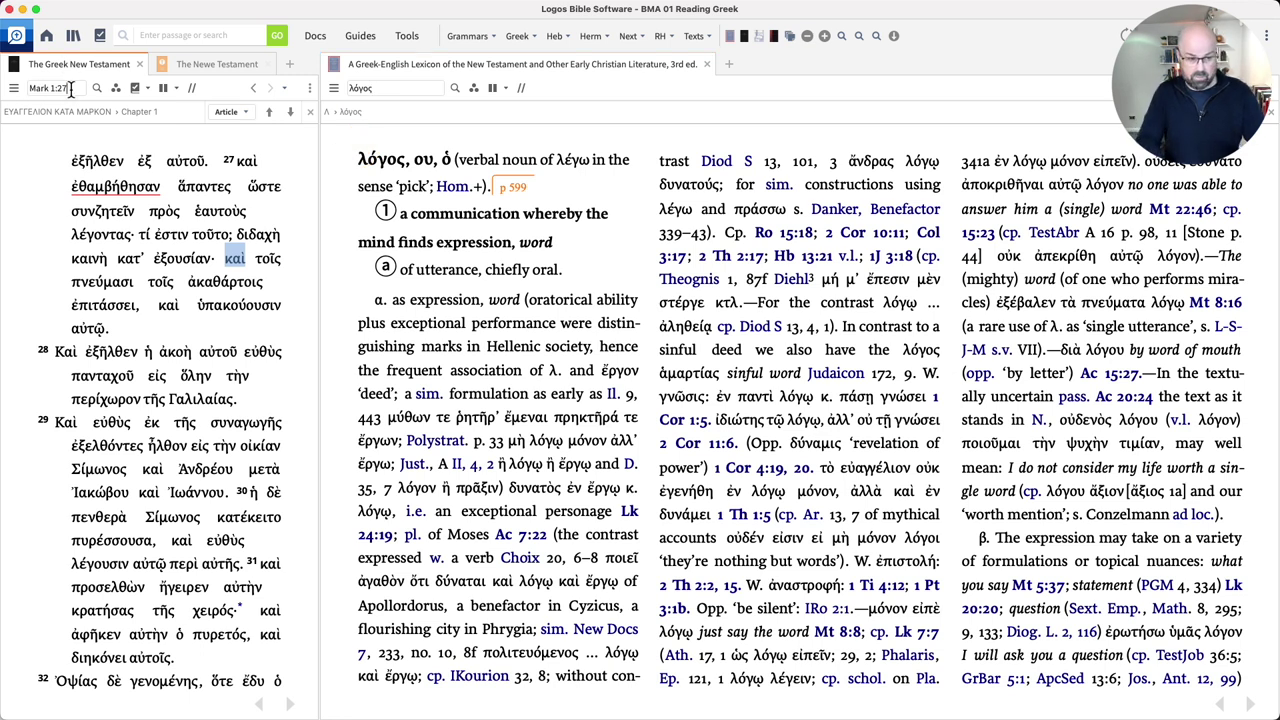
{"action": "left_click", "coordinate": [71, 88]}
{"action": "type", "text": "John 1"}
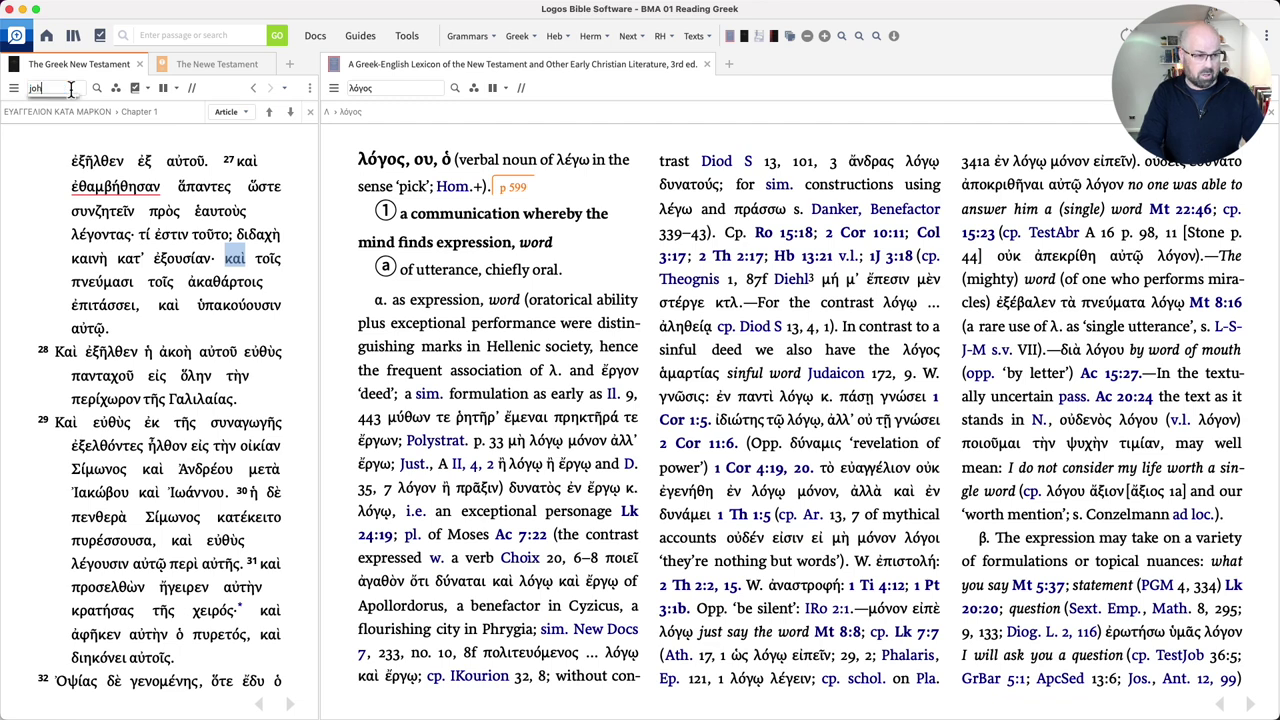
{"action": "key", "text": "Return"}
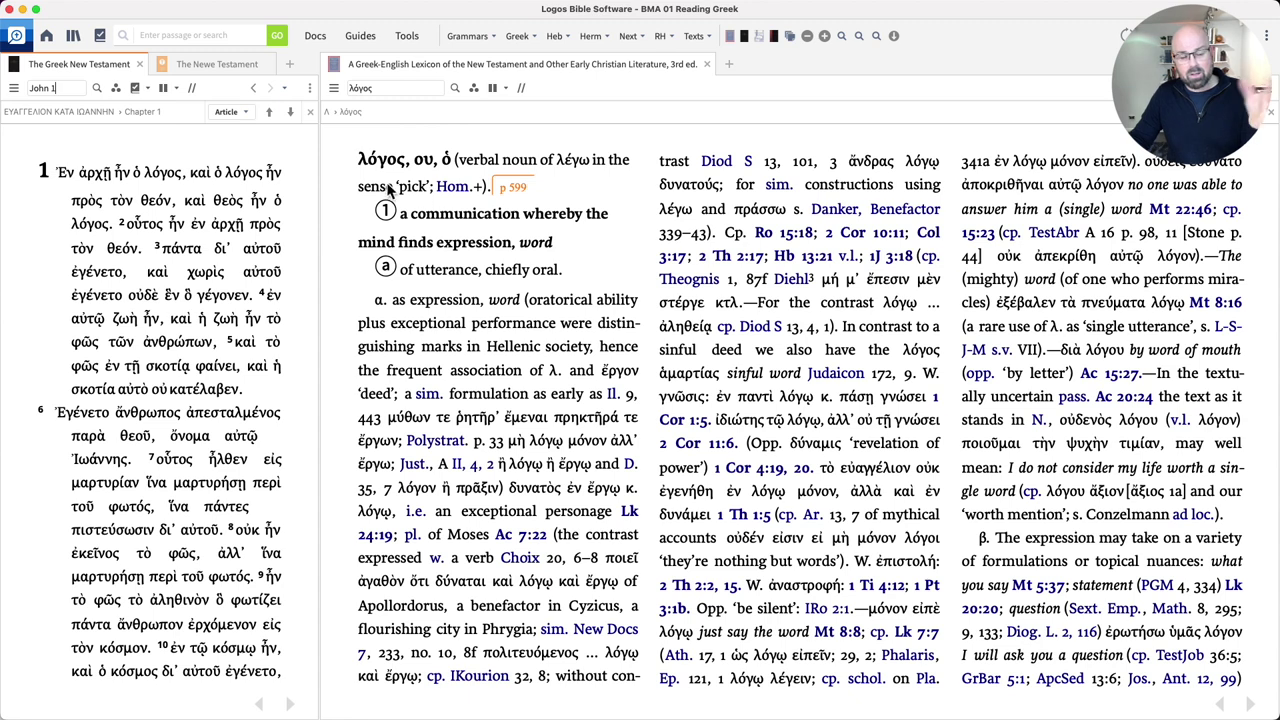
{"action": "mouse_move", "coordinate": [224, 174]}
{"action": "double_click", "coordinate": [163, 174]}
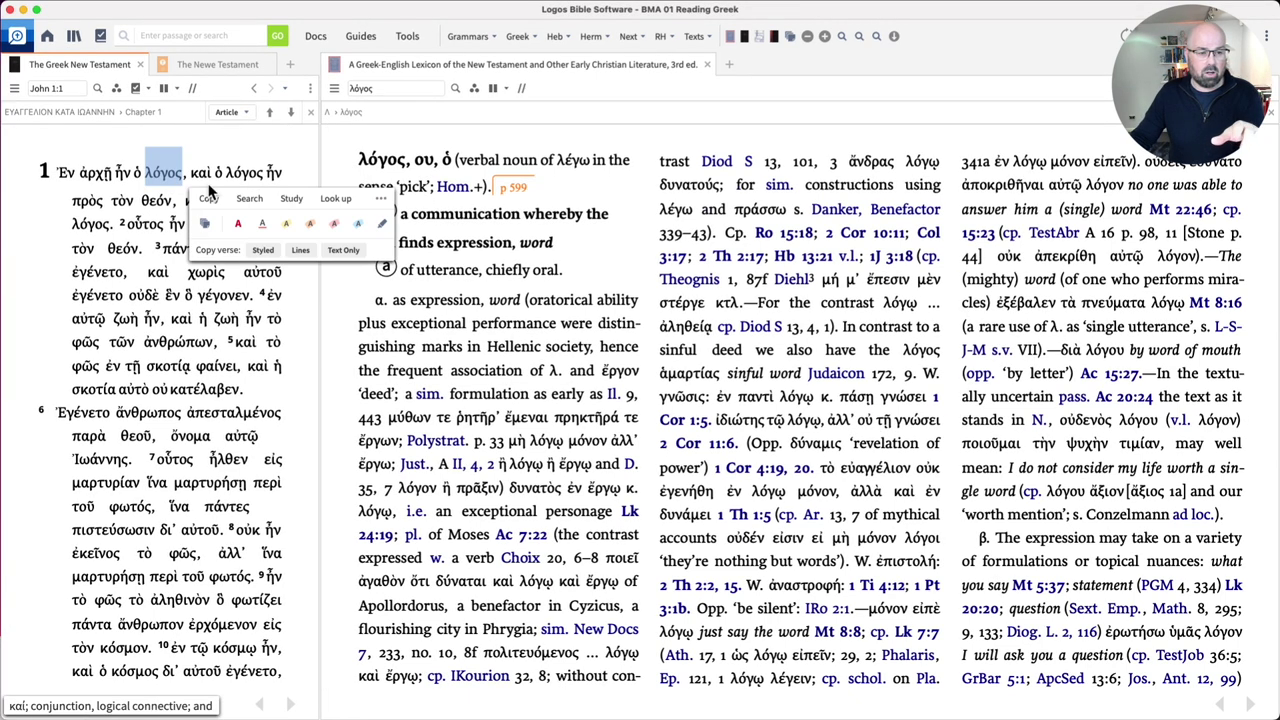
{"action": "left_click", "coordinate": [596, 263]}
Step: Mark λόγος's first sense, 'utterance, chiefly oral', and the line citing ἢ λόγῳ
{"action": "mouse_move", "coordinate": [142, 178]}
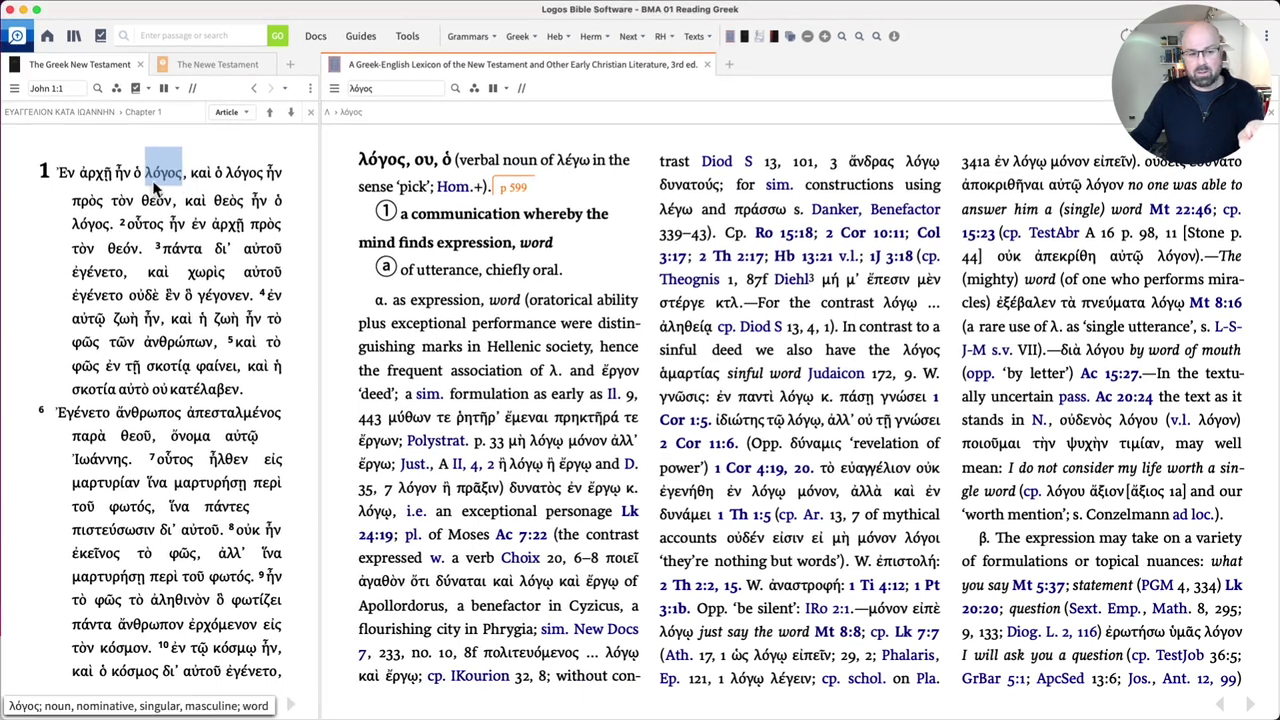
{"action": "left_click_drag", "start_coordinate": [412, 214], "coordinate": [548, 250]}
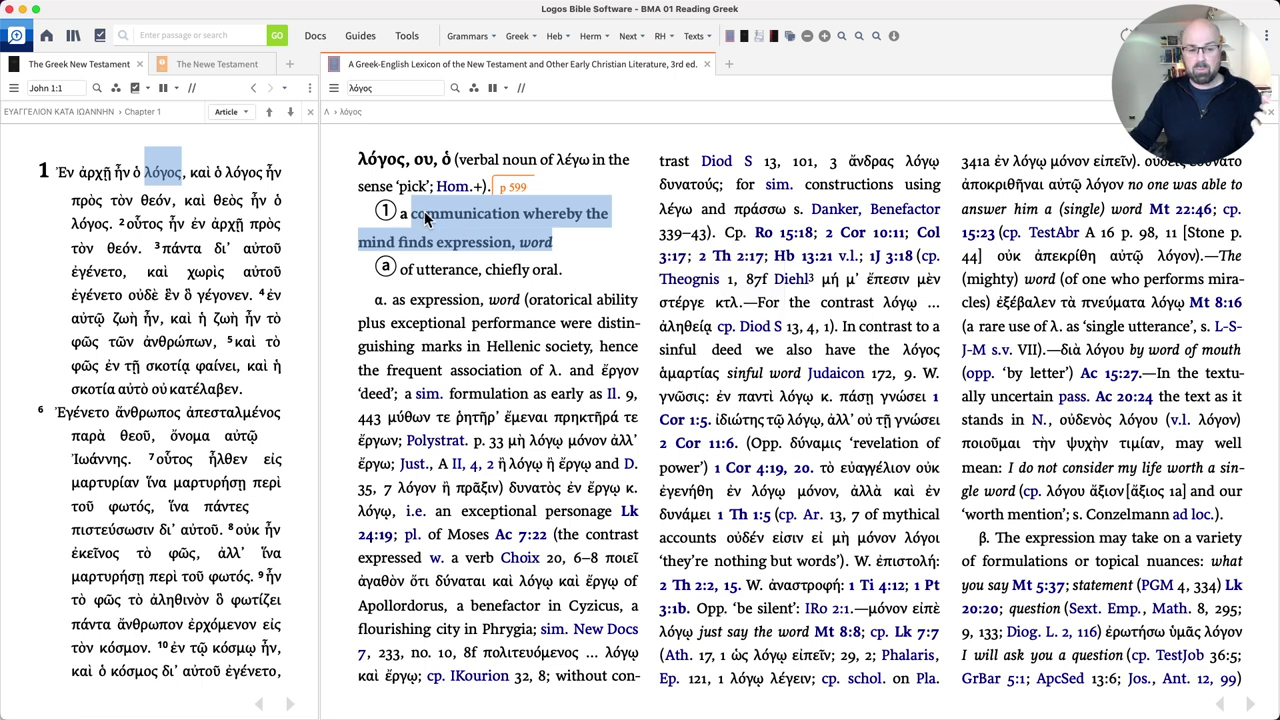
{"action": "left_click_drag", "start_coordinate": [412, 216], "coordinate": [560, 270]}
{"action": "left_click", "coordinate": [473, 247]}
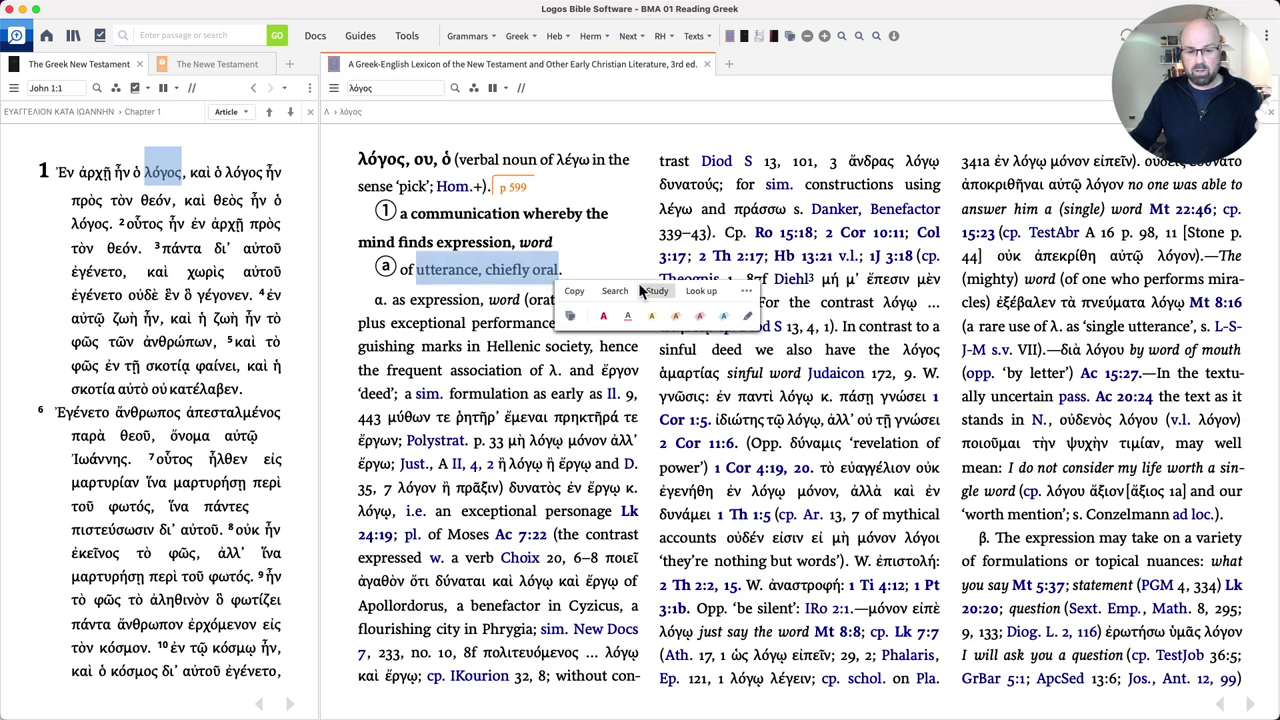
{"action": "left_click", "coordinate": [608, 260]}
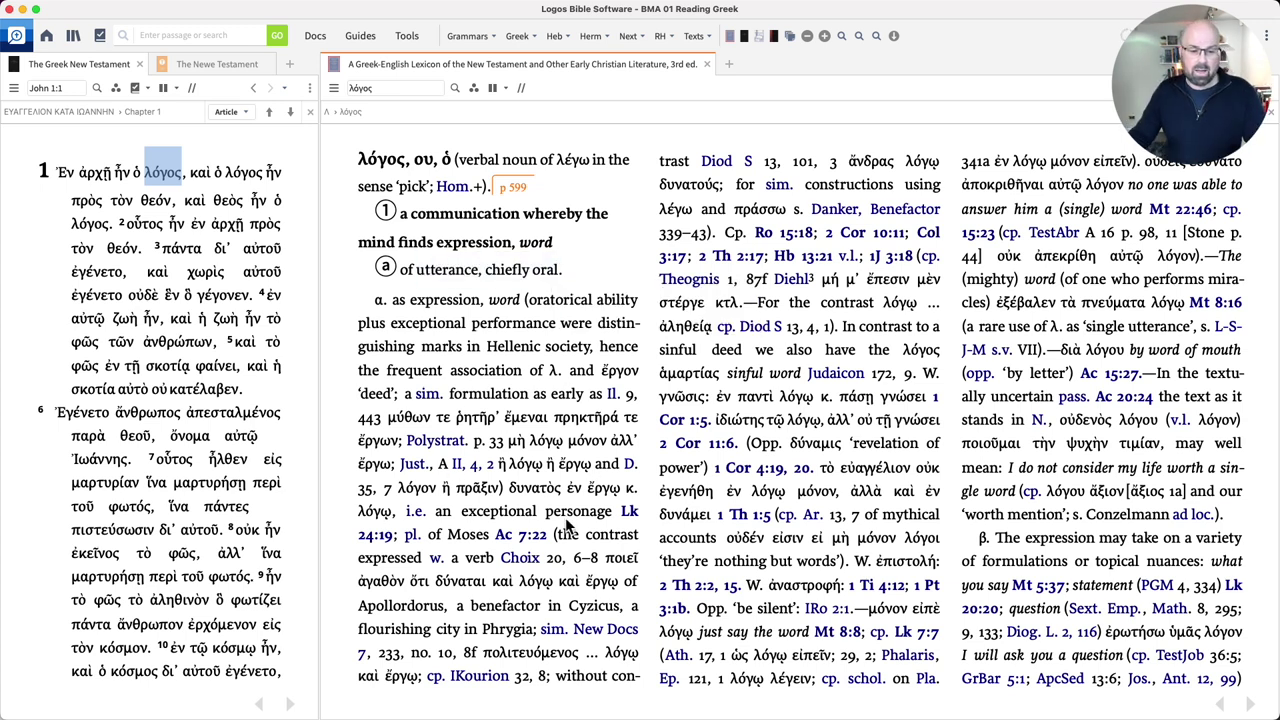
{"action": "left_click_drag", "start_coordinate": [362, 442], "coordinate": [540, 457]}
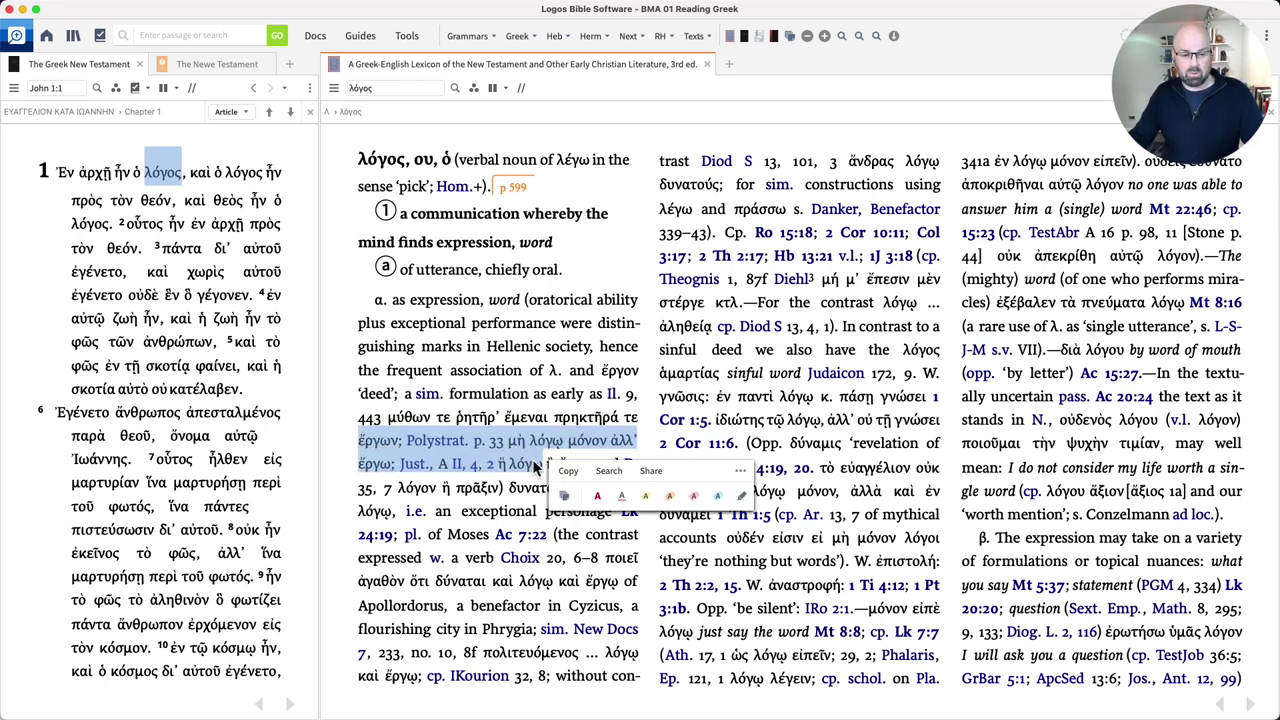
{"action": "left_click", "coordinate": [495, 485]}
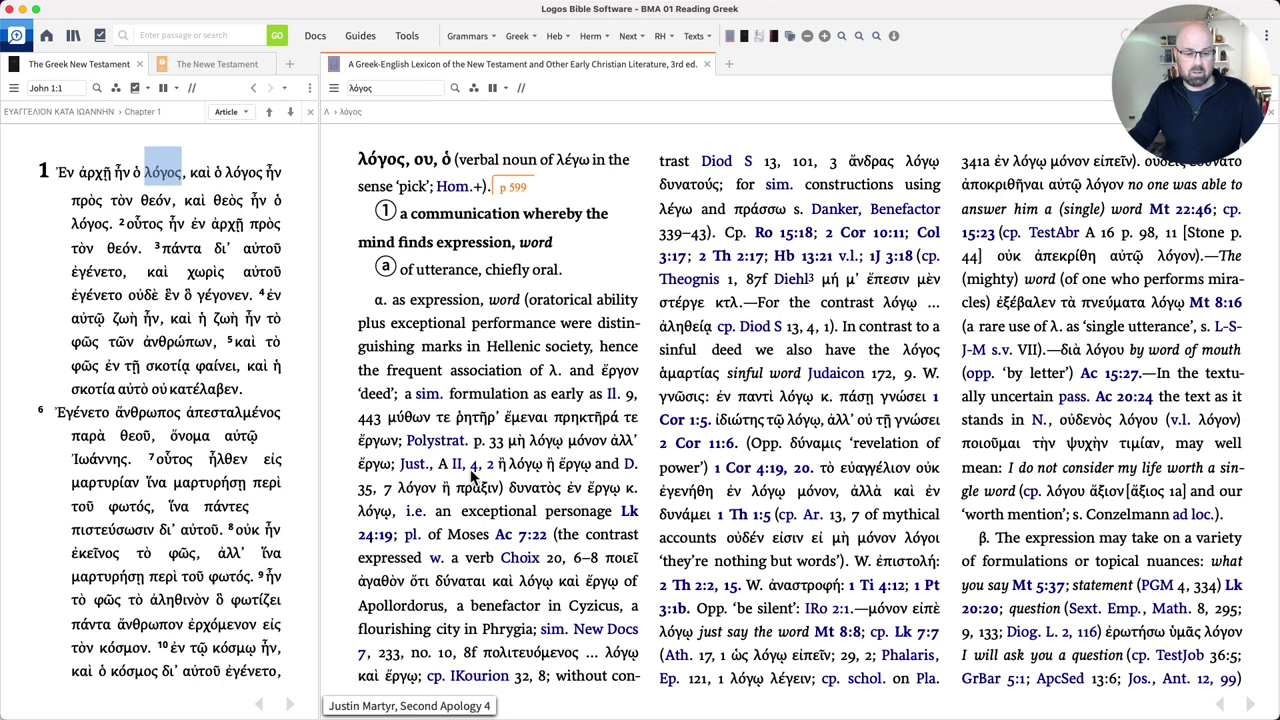
Step: Open the cited Justin Second Apology passage (II, 4, 2), then return to John 1:1
{"action": "mouse_move", "coordinate": [425, 473]}
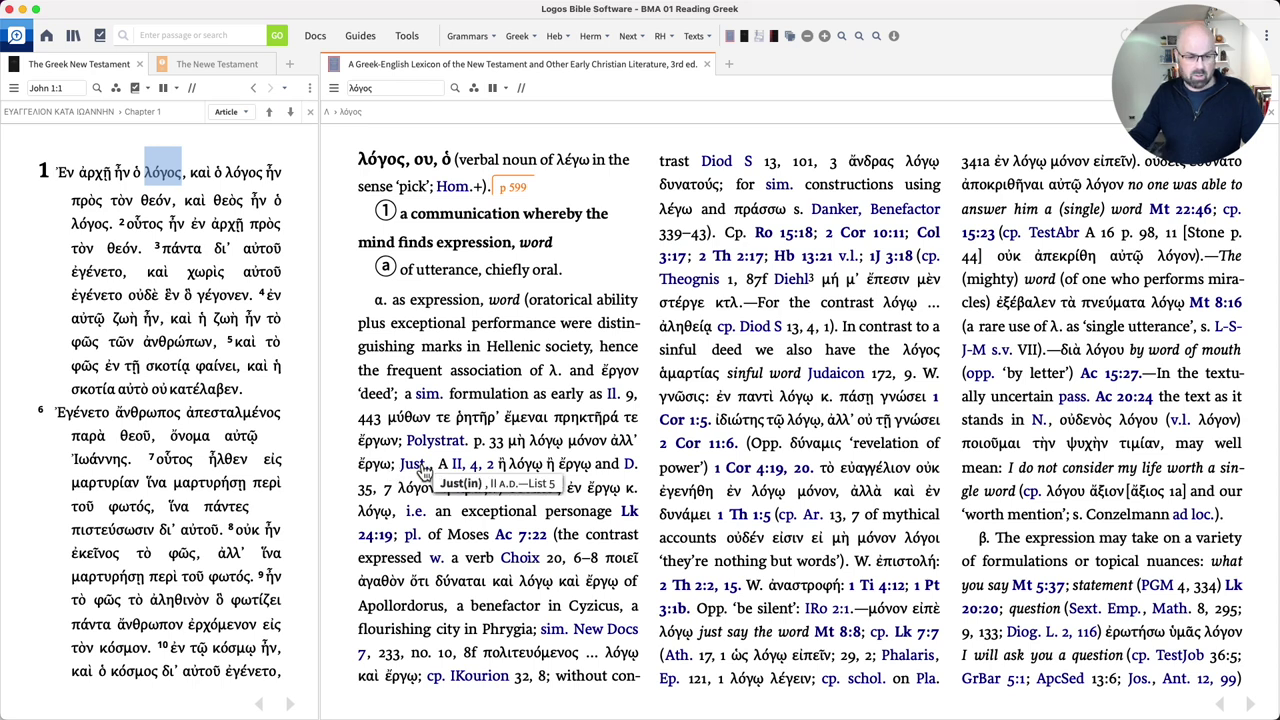
{"action": "mouse_move", "coordinate": [492, 476]}
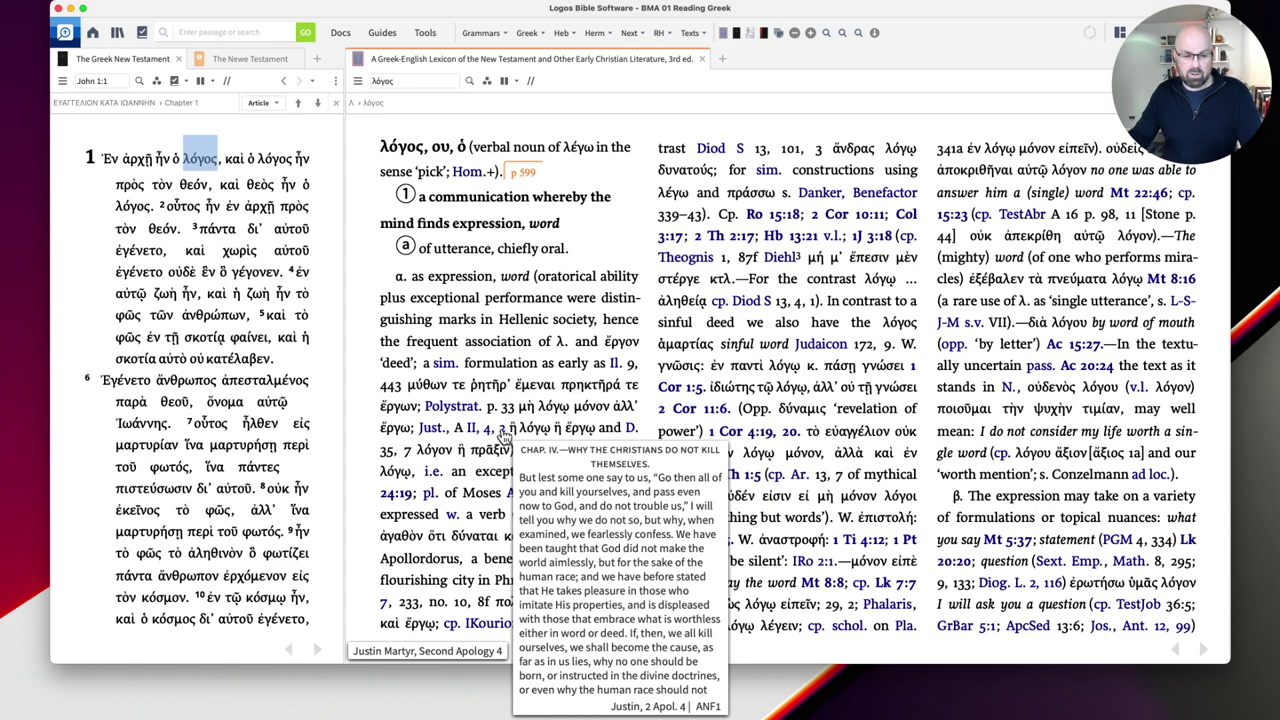
{"action": "left_click", "coordinate": [504, 437]}
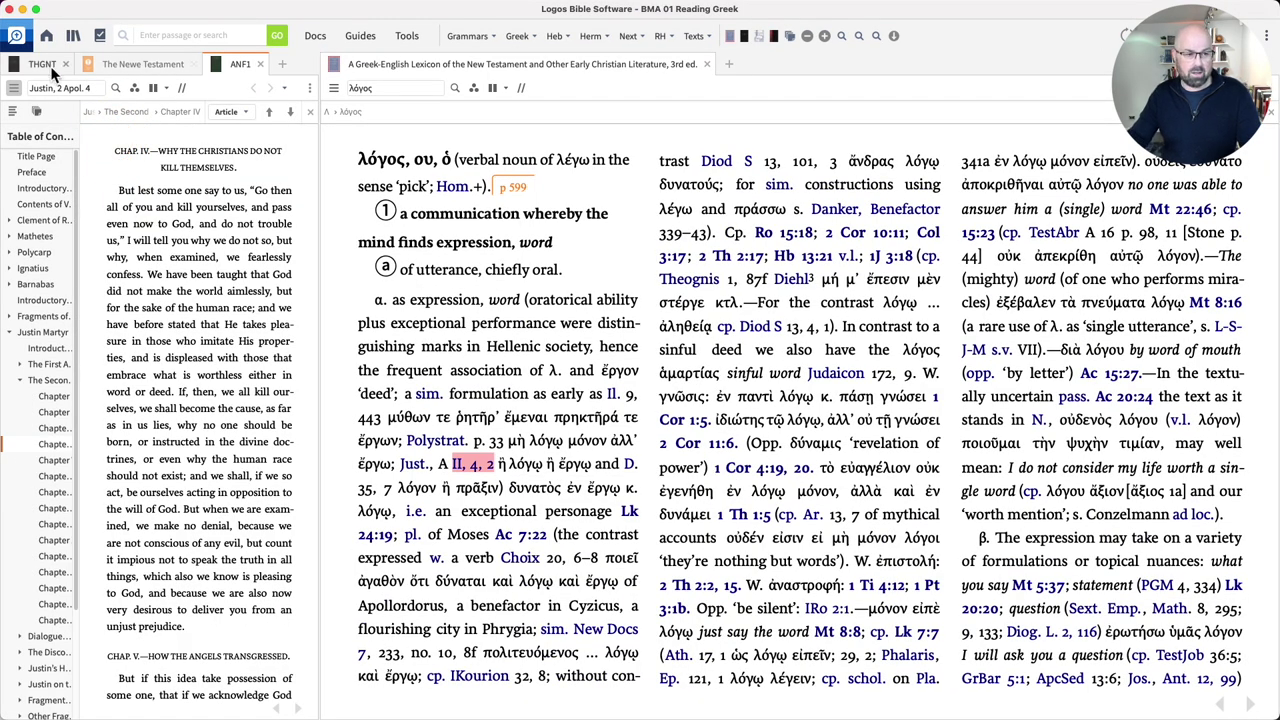
{"action": "left_click", "coordinate": [42, 61]}
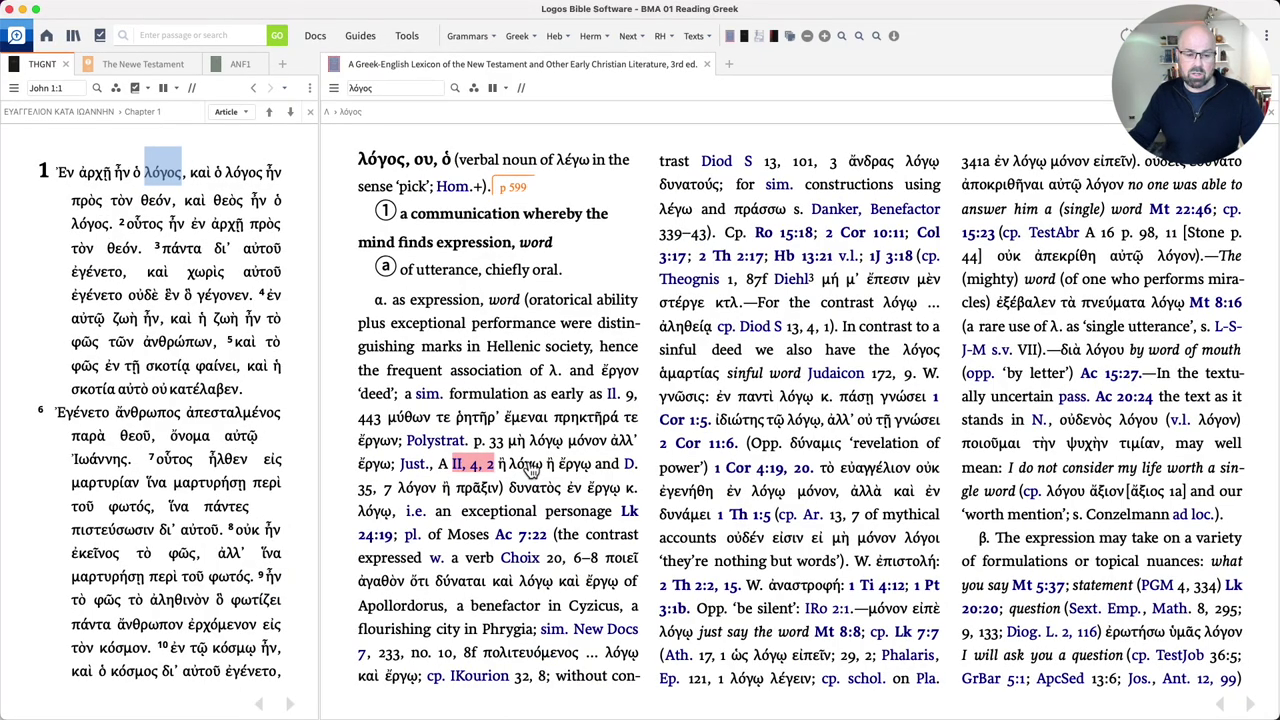
{"action": "left_click_drag", "start_coordinate": [499, 467], "coordinate": [577, 472]}
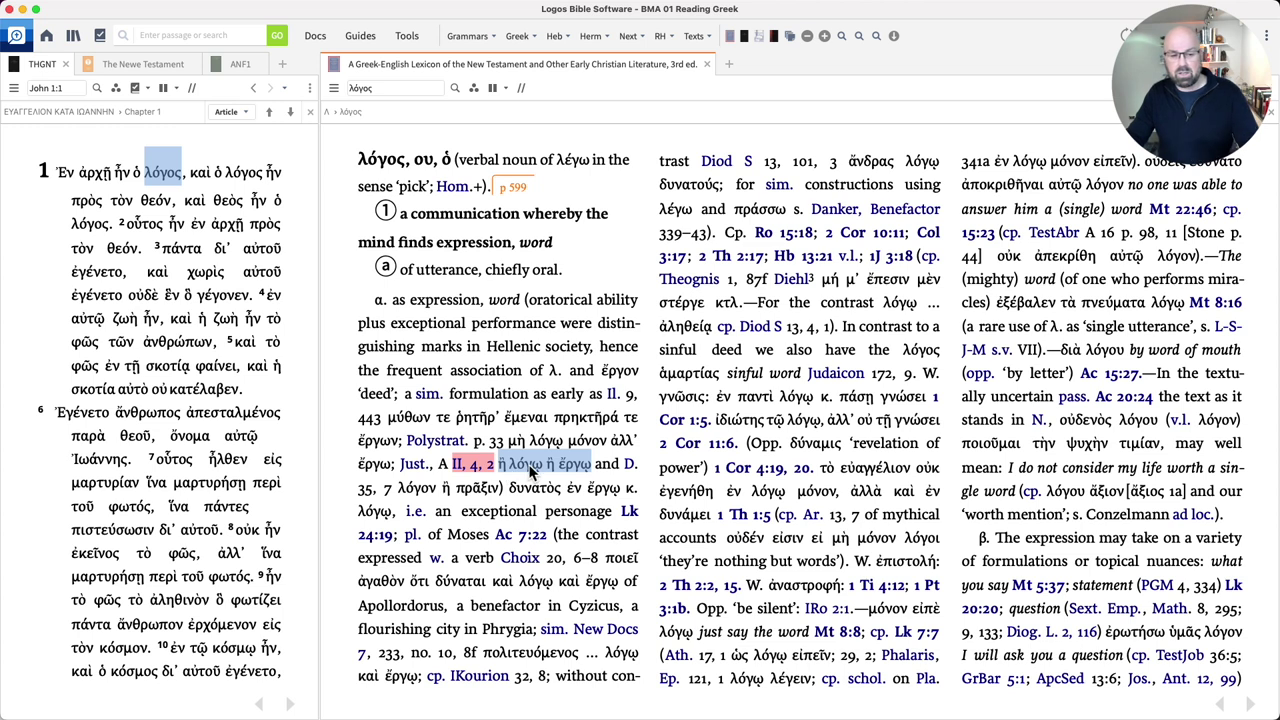
{"action": "left_click_drag", "start_coordinate": [360, 466], "coordinate": [591, 468]}
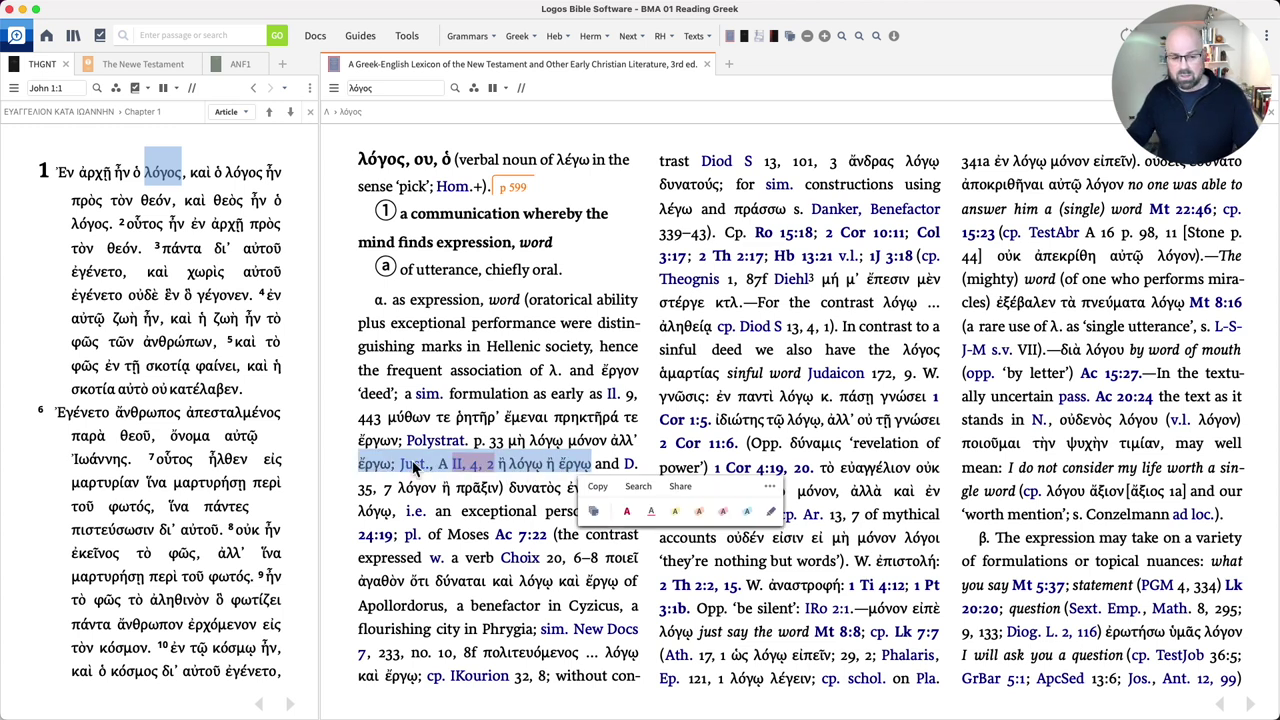
{"action": "left_click", "coordinate": [505, 510]}
{"action": "left_click_drag", "start_coordinate": [447, 534], "coordinate": [578, 548]}
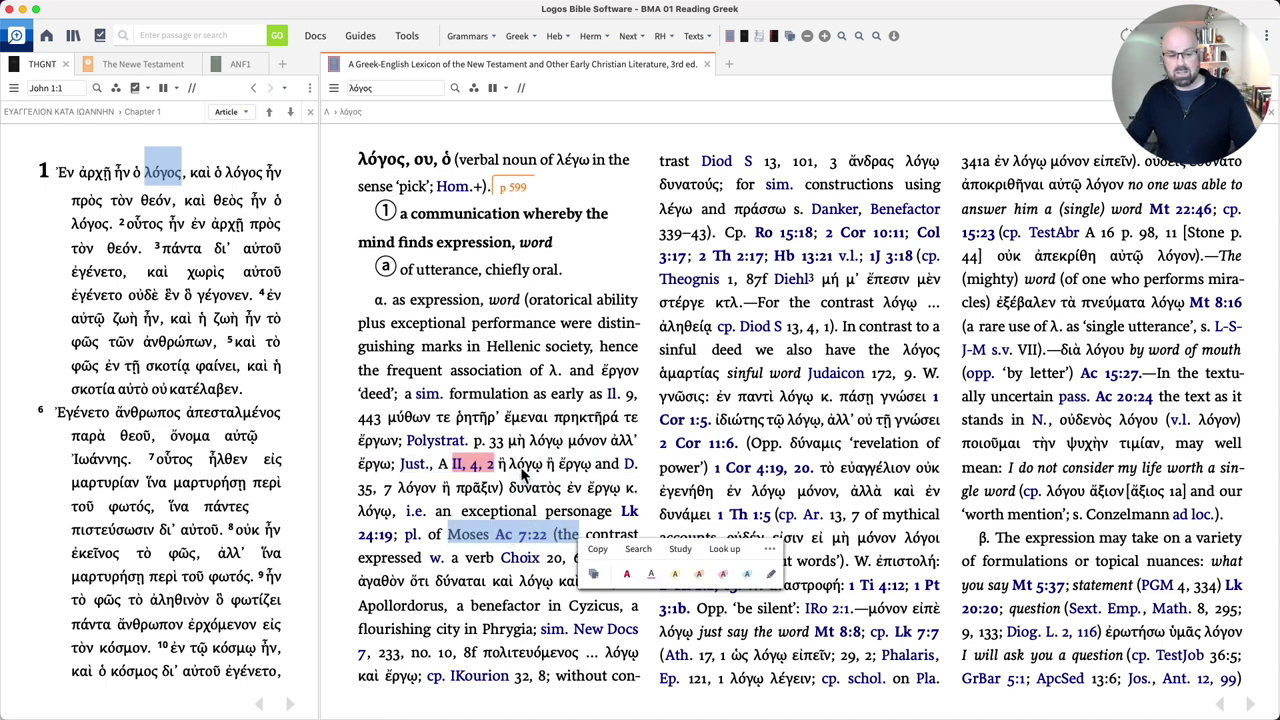
{"action": "left_click_drag", "start_coordinate": [542, 466], "coordinate": [360, 466]}
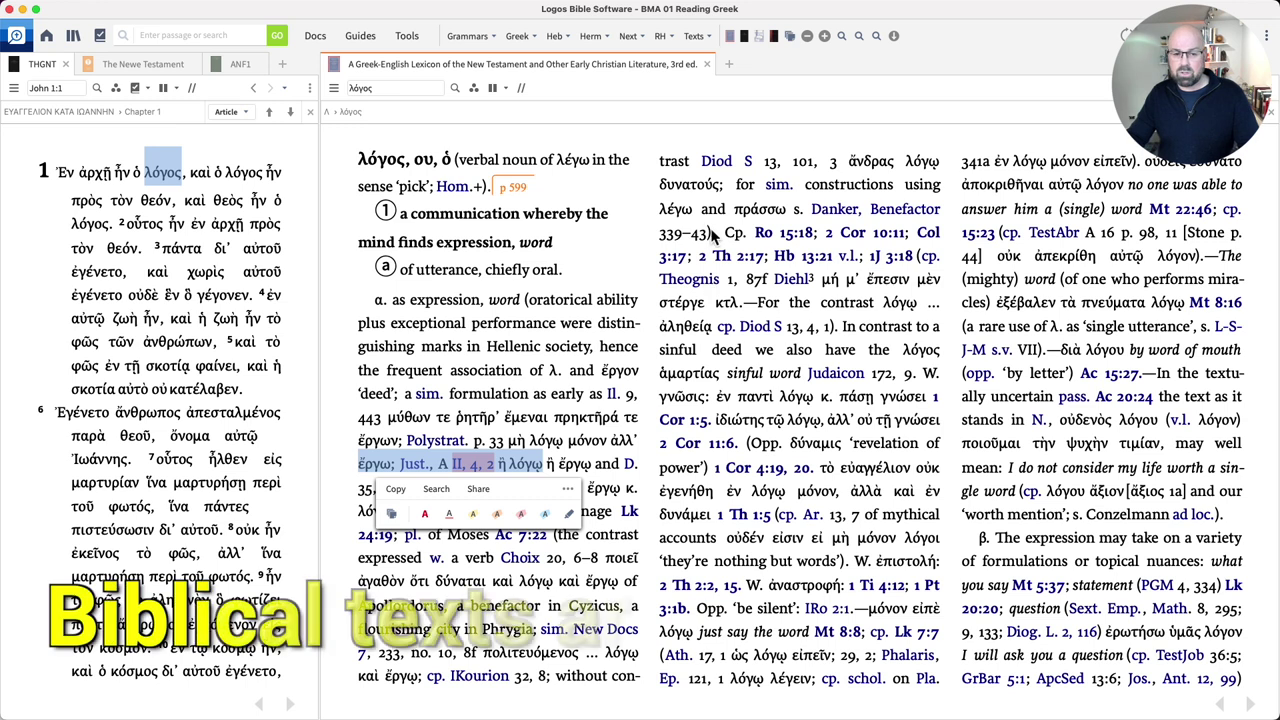
{"action": "left_click_drag", "start_coordinate": [724, 232], "coordinate": [878, 288]}
{"action": "left_click", "coordinate": [552, 468]}
{"action": "left_click_drag", "start_coordinate": [360, 466], "coordinate": [497, 490]}
{"action": "left_click", "coordinate": [553, 470]}
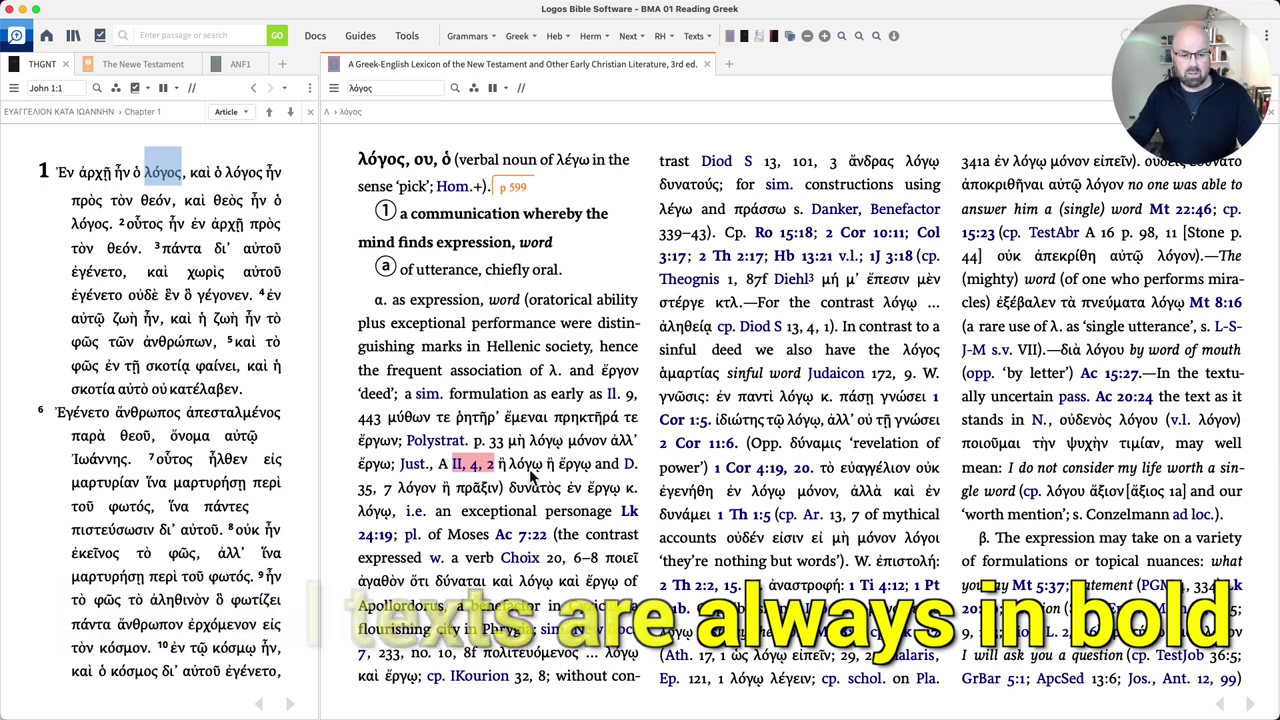
{"action": "left_click_drag", "start_coordinate": [510, 466], "coordinate": [553, 468]}
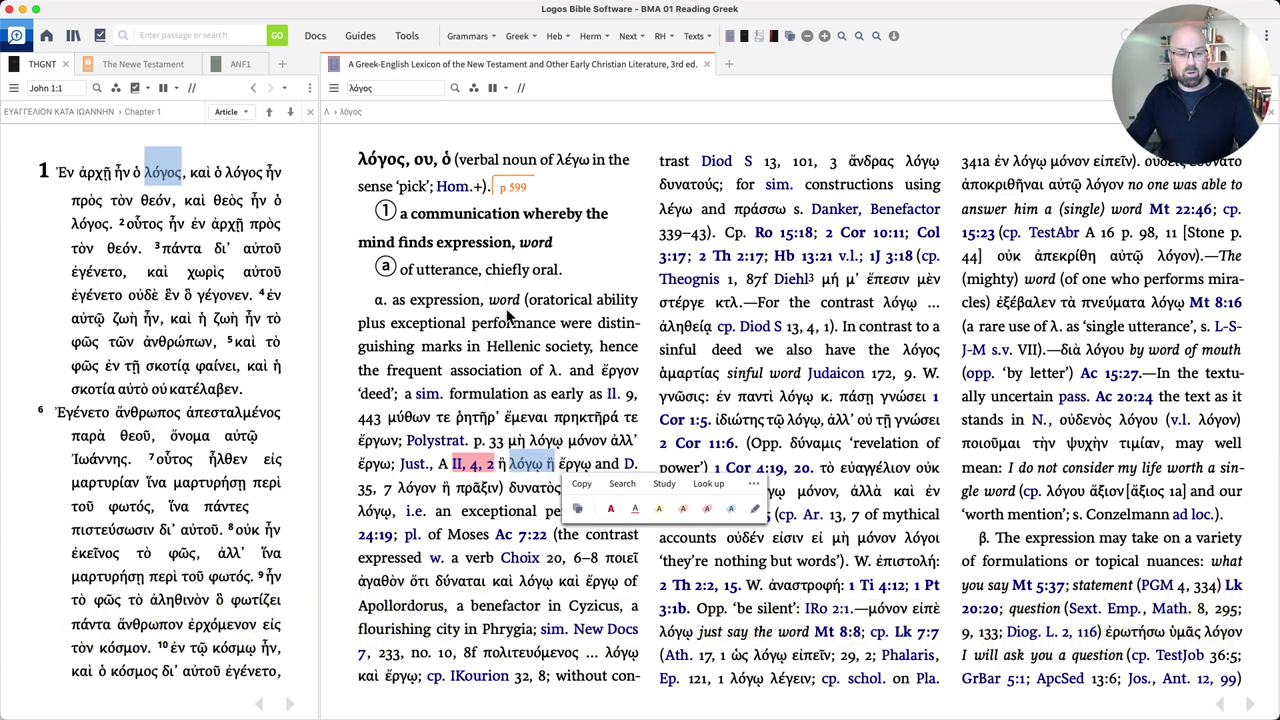
{"action": "left_click_drag", "start_coordinate": [401, 270], "coordinate": [530, 271]}
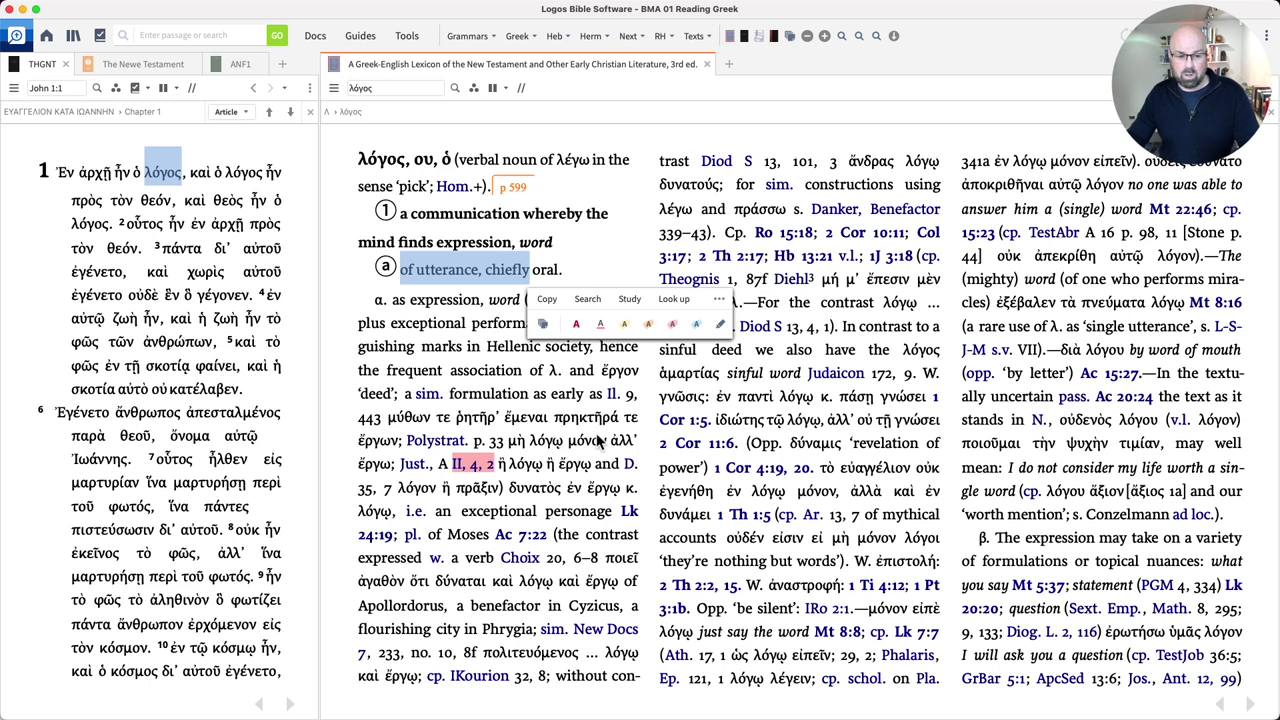
{"action": "double_click", "coordinate": [587, 440]}
{"action": "double_click", "coordinate": [918, 421]}
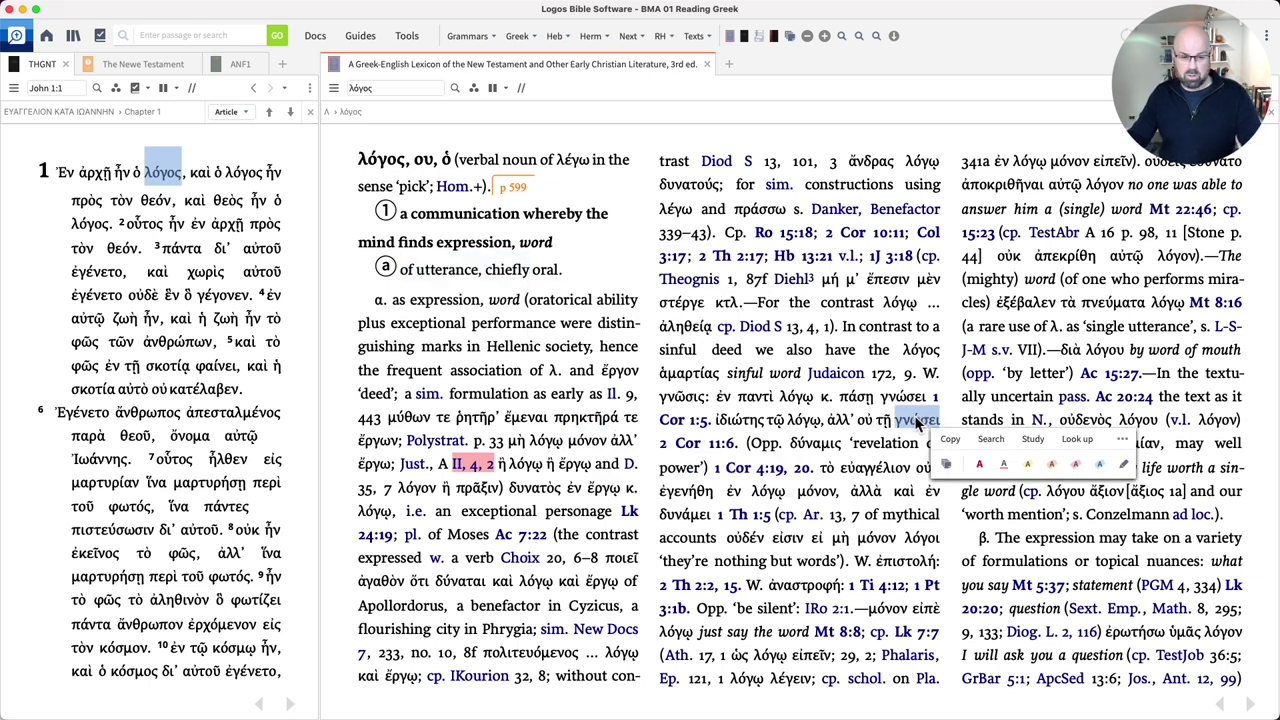
{"action": "left_click", "coordinate": [843, 400]}
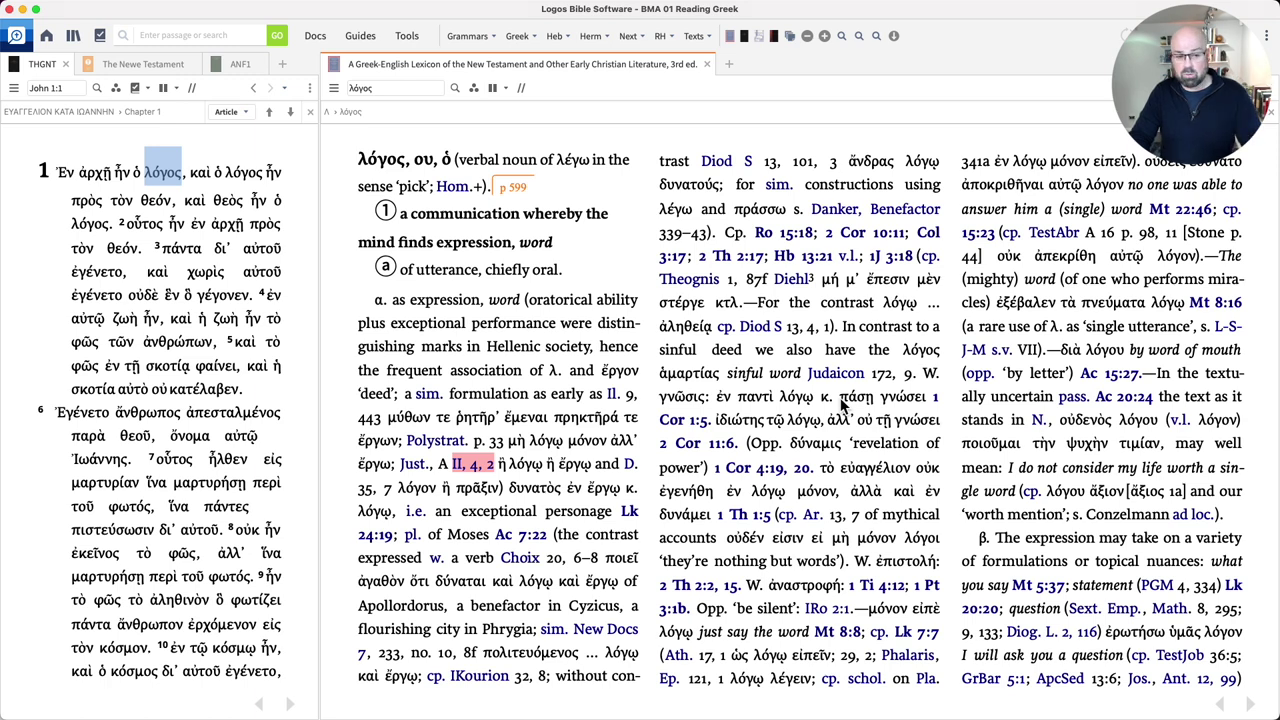
Step: Scroll the λόγος entry, selecting glosses 'proclamation, instruction, teaching, message' and 'computation, reckoning'
{"action": "scroll", "coordinate": [843, 400], "scroll_direction": "down", "scroll_amount": 5}
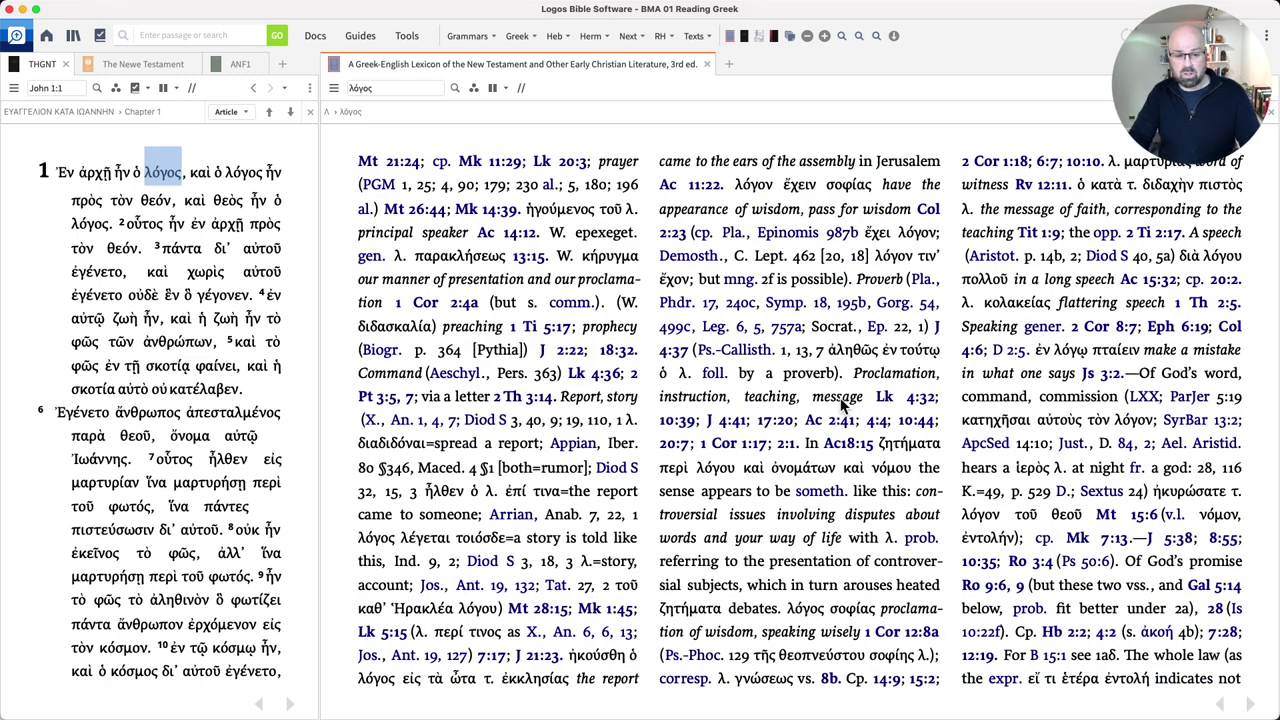
{"action": "left_click_drag", "start_coordinate": [788, 373], "coordinate": [862, 400]}
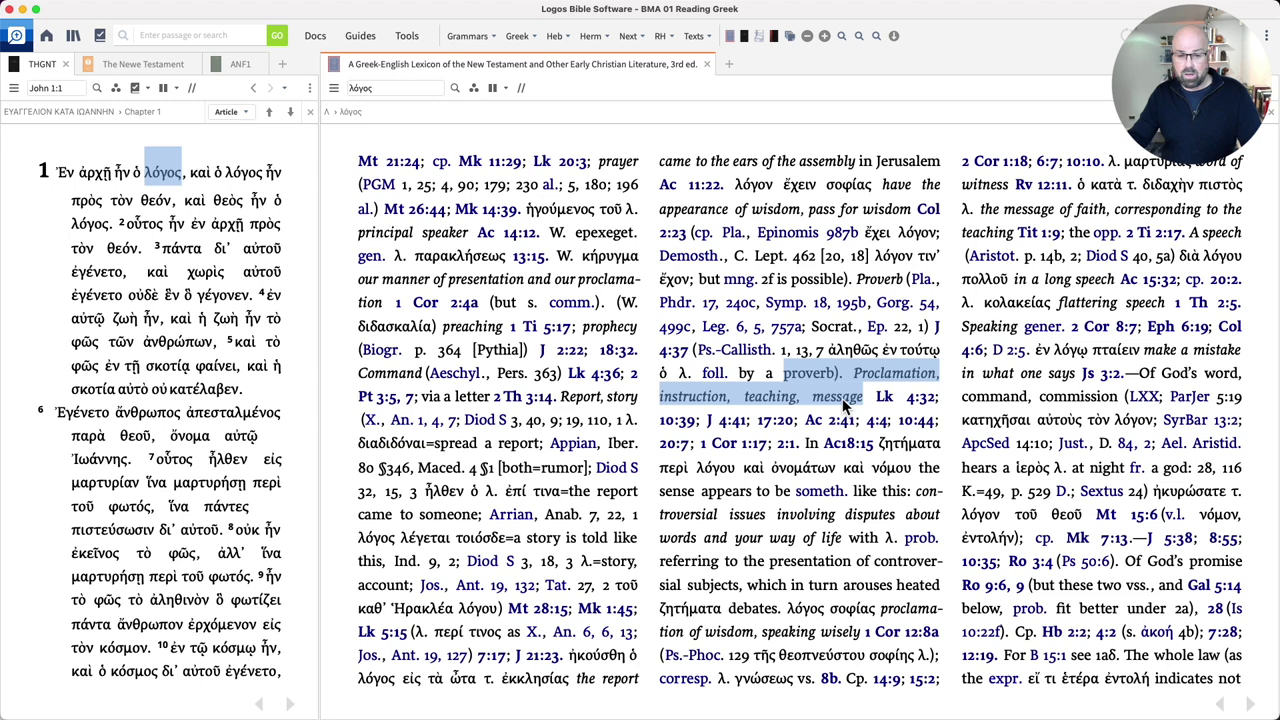
{"action": "left_click", "coordinate": [775, 400]}
{"action": "scroll", "coordinate": [765, 405], "scroll_direction": "down", "scroll_amount": 5}
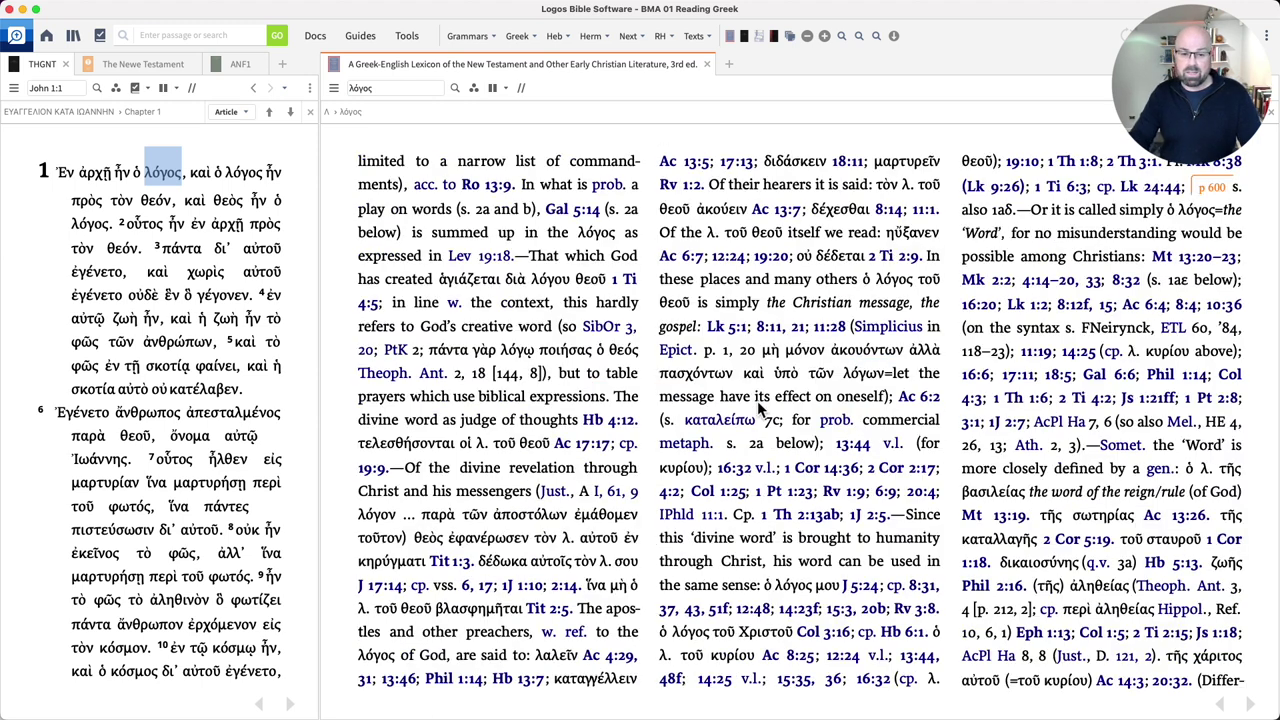
{"action": "scroll", "coordinate": [760, 408], "scroll_direction": "down", "scroll_amount": 5}
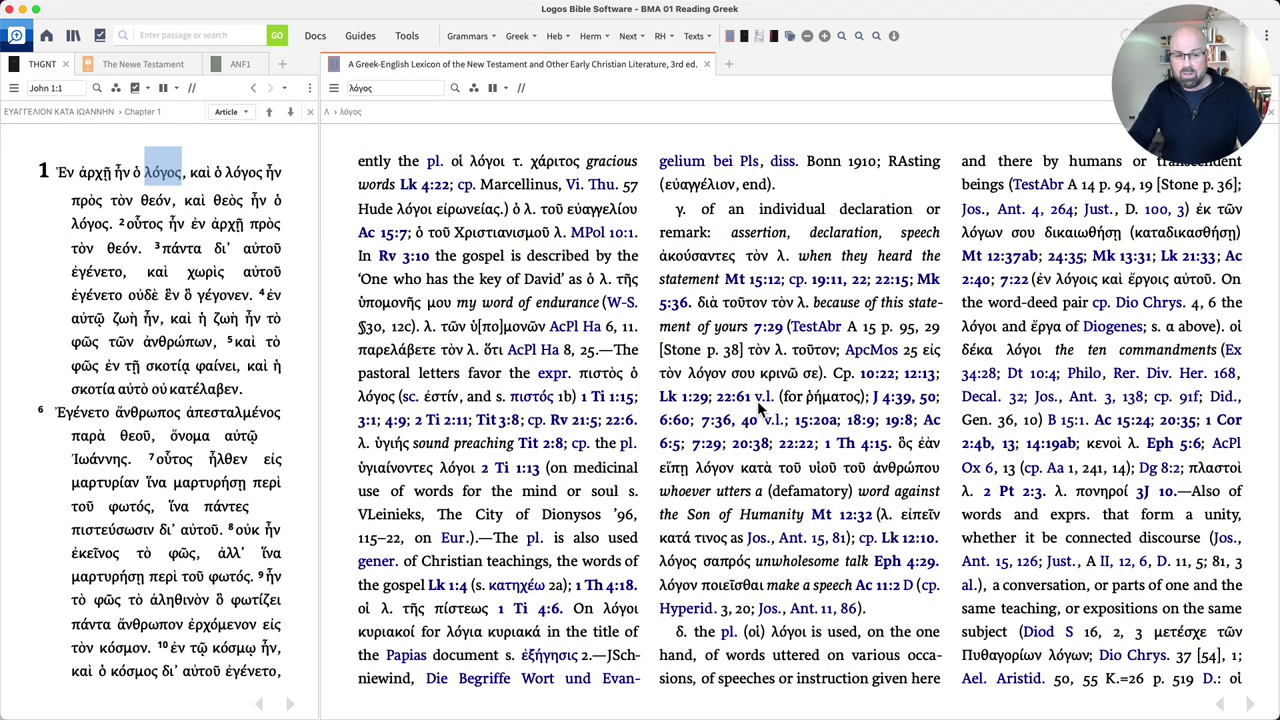
{"action": "scroll", "coordinate": [760, 405], "scroll_direction": "down", "scroll_amount": 5}
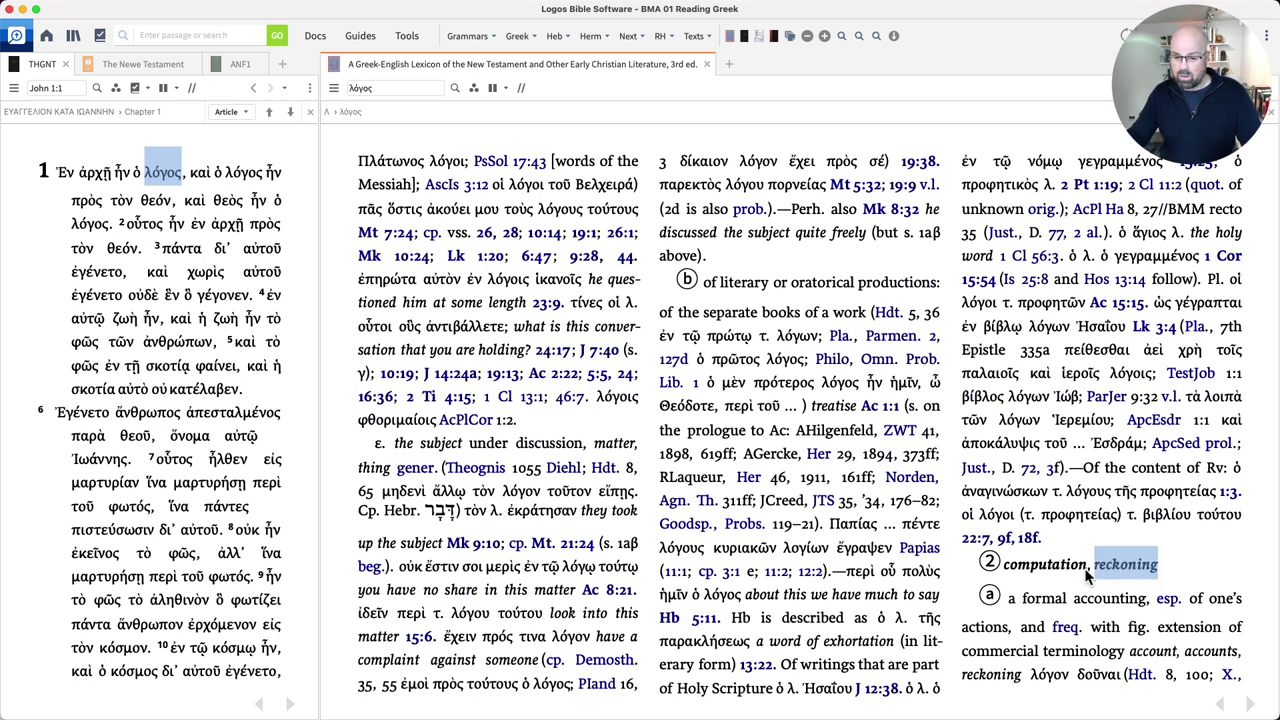
{"action": "left_click_drag", "start_coordinate": [1157, 564], "coordinate": [1038, 563]}
{"action": "left_click_drag", "start_coordinate": [1187, 562], "coordinate": [1065, 558]}
Step: Select 'give account, make an accounting' and 'λόγον δώσει τ. θεῷ', then scroll to sense 3
{"action": "scroll", "coordinate": [1097, 538], "scroll_direction": "down", "scroll_amount": 5}
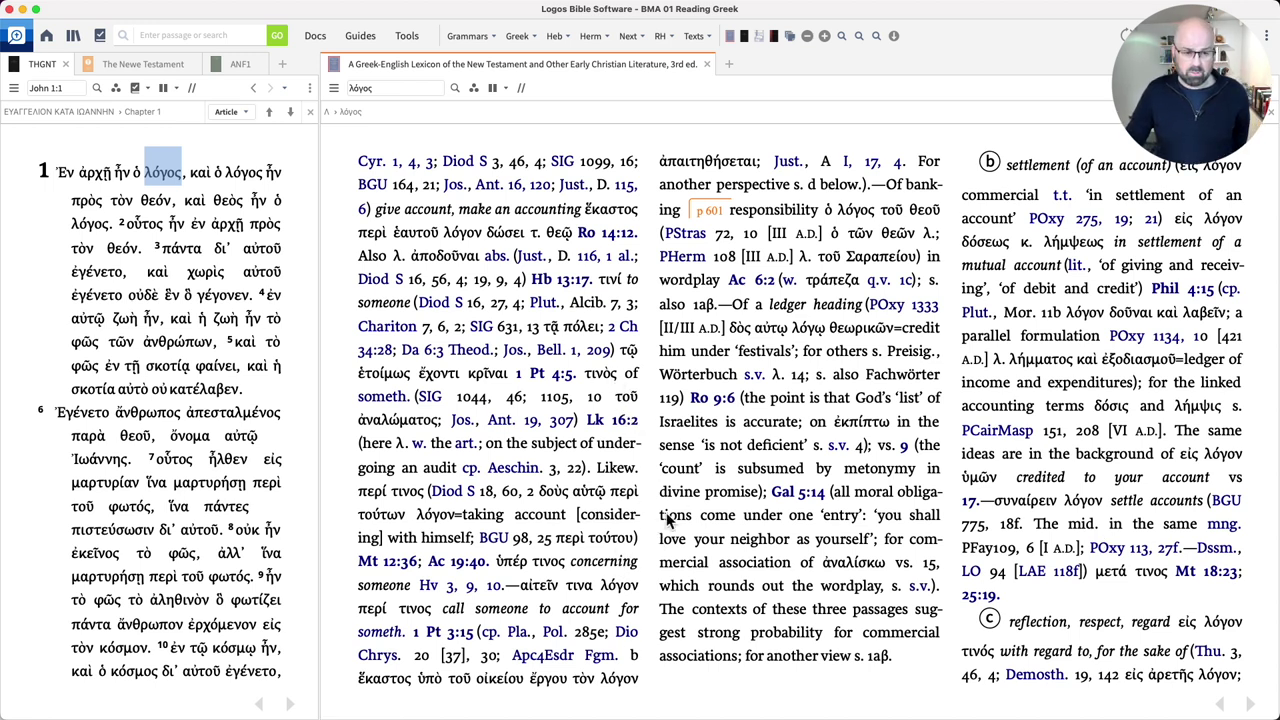
{"action": "left_click_drag", "start_coordinate": [377, 210], "coordinate": [541, 238]}
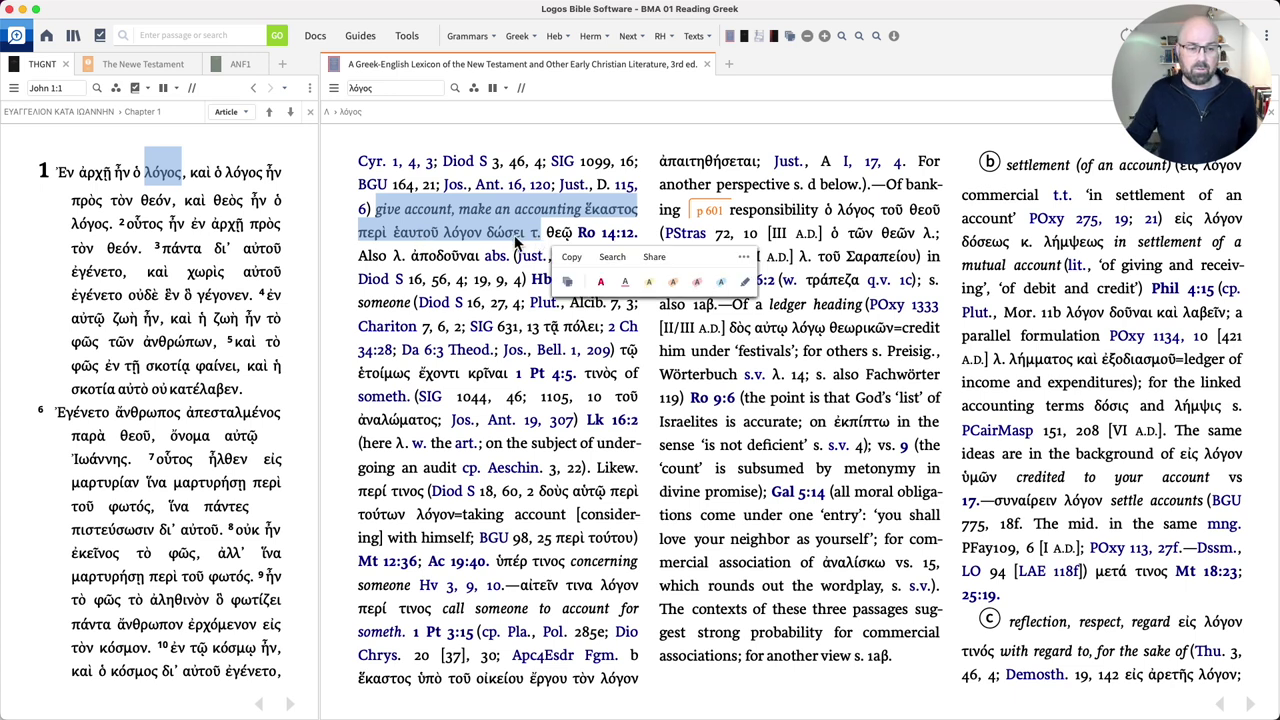
{"action": "left_click_drag", "start_coordinate": [557, 237], "coordinate": [527, 233]}
{"action": "left_click", "coordinate": [488, 240]}
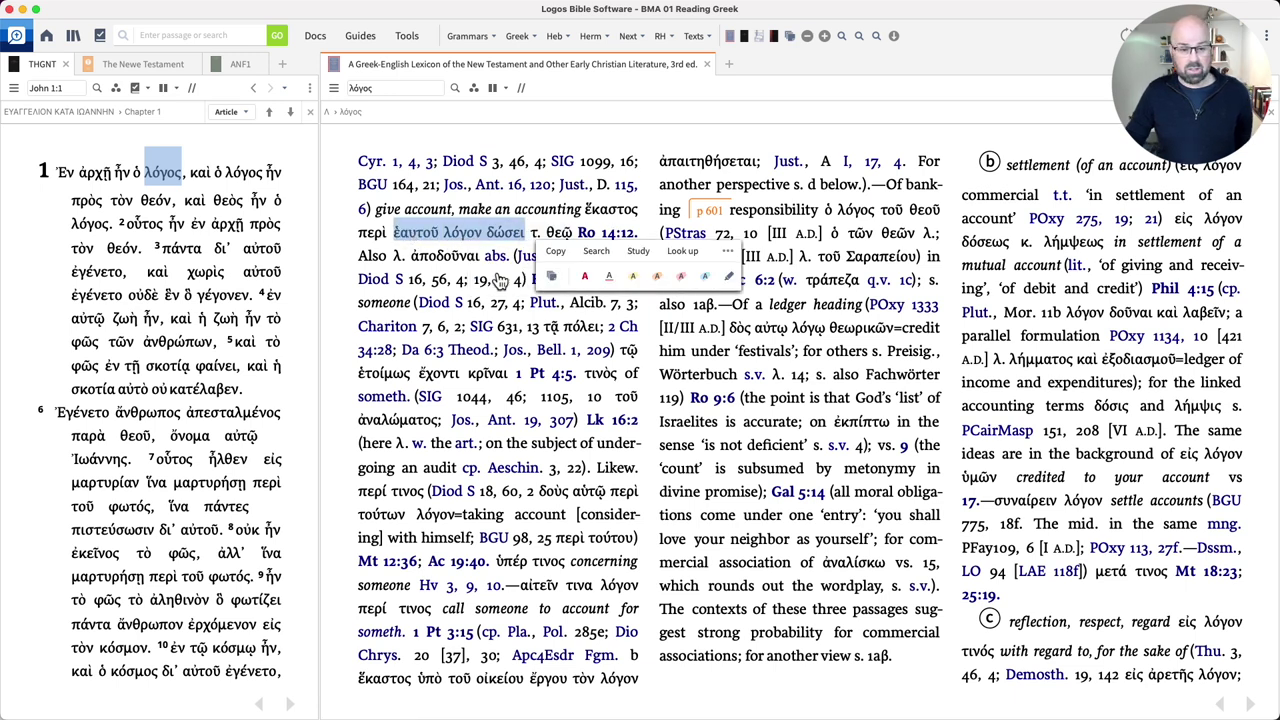
{"action": "left_click", "coordinate": [730, 345]}
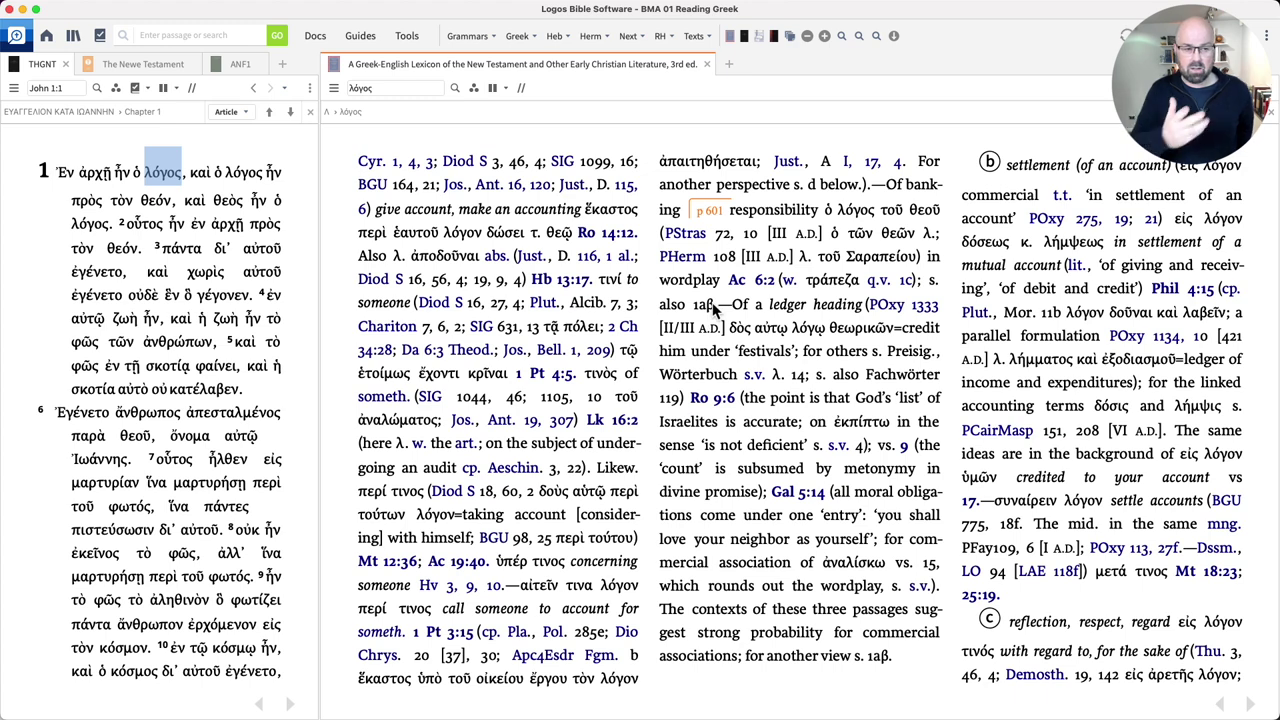
{"action": "scroll", "coordinate": [713, 310], "scroll_direction": "down", "scroll_amount": 5}
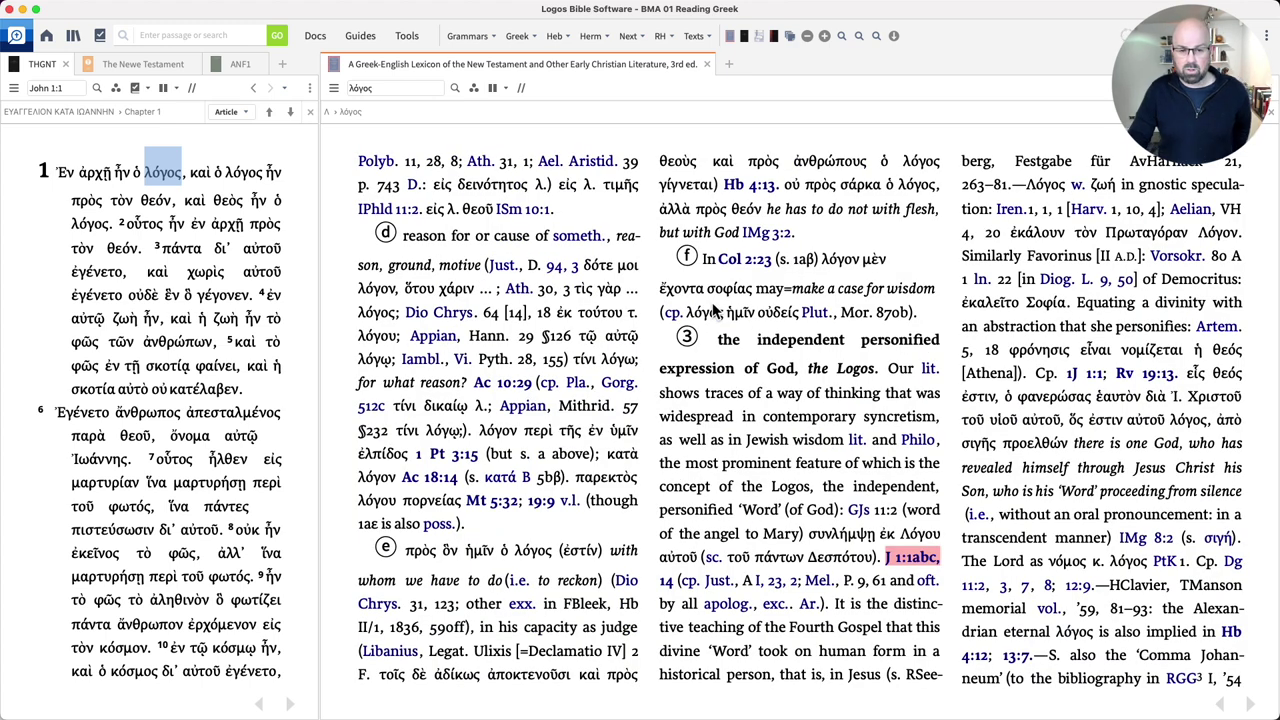
{"action": "left_click_drag", "start_coordinate": [720, 340], "coordinate": [862, 370]}
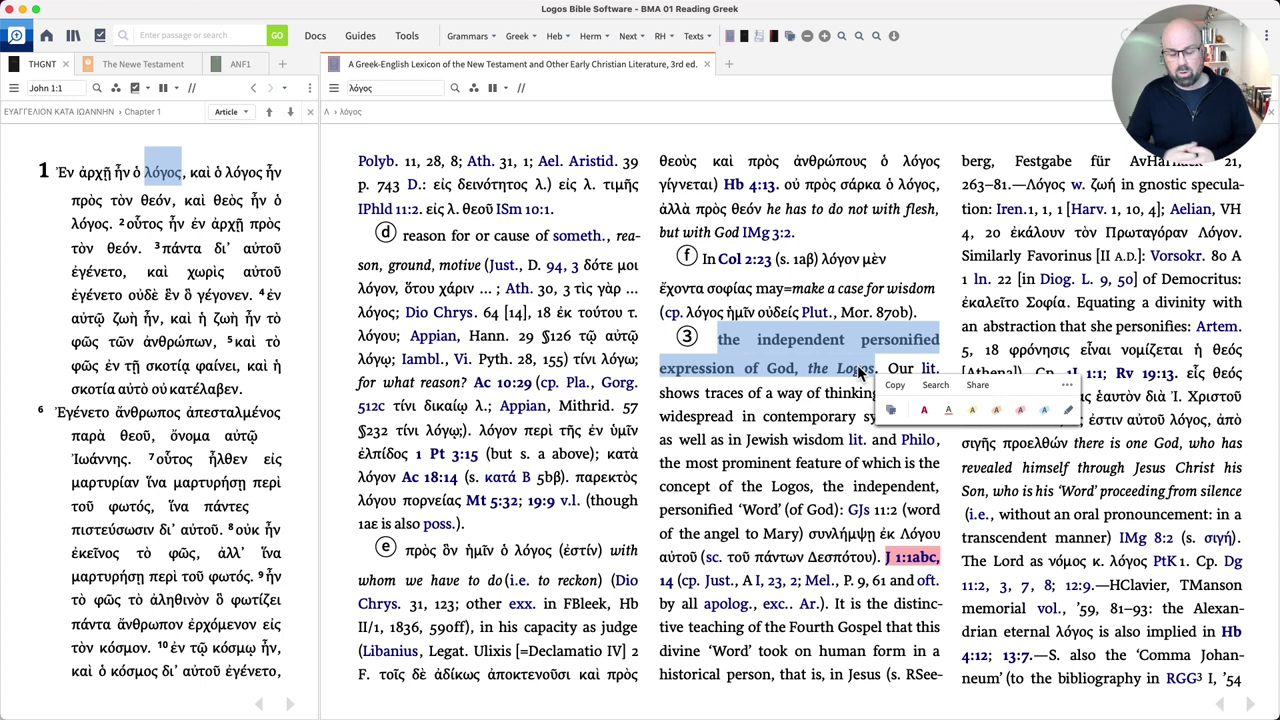
{"action": "left_click", "coordinate": [818, 406]}
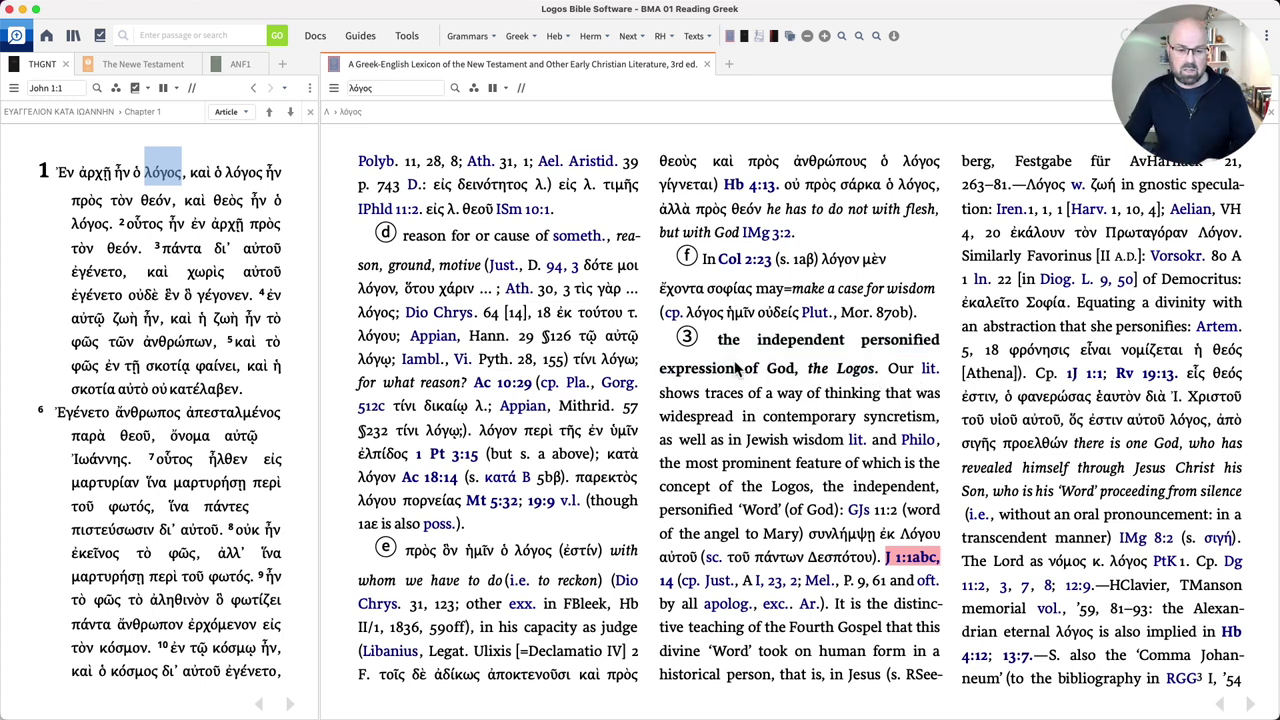
{"action": "left_click_drag", "start_coordinate": [722, 341], "coordinate": [877, 370]}
{"action": "left_click", "coordinate": [749, 415]}
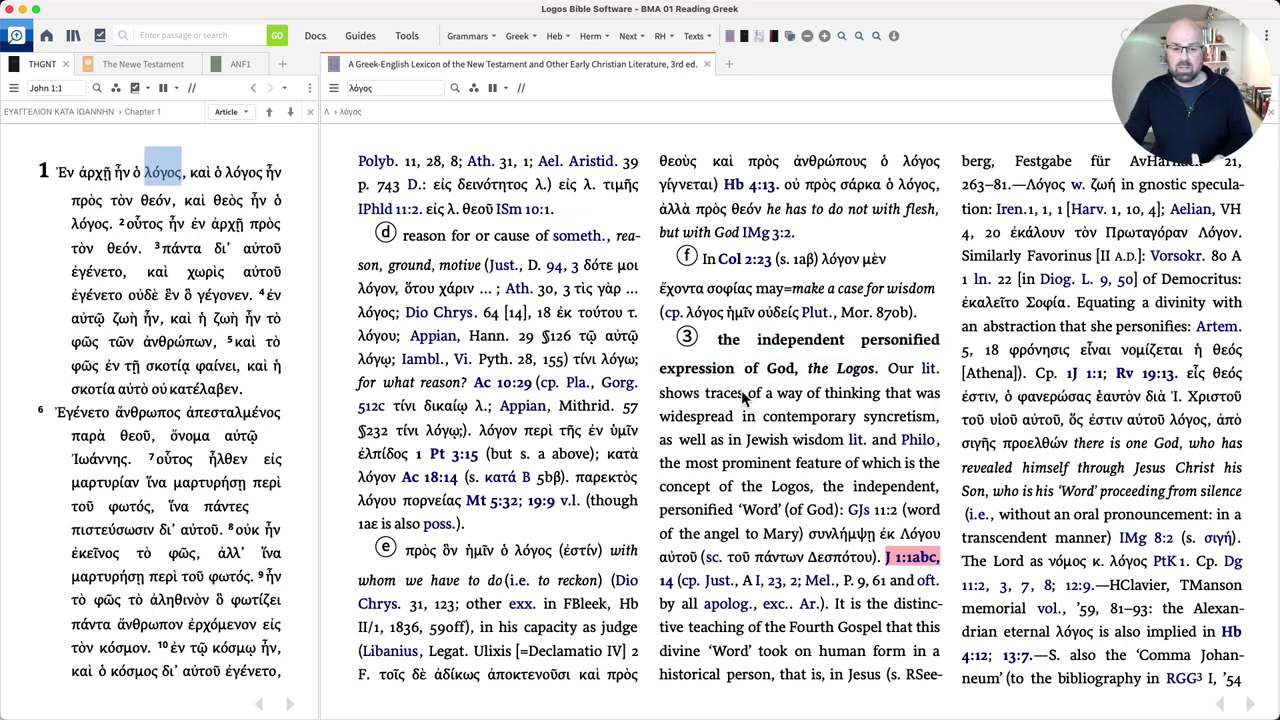
{"action": "left_click_drag", "start_coordinate": [748, 340], "coordinate": [723, 366]}
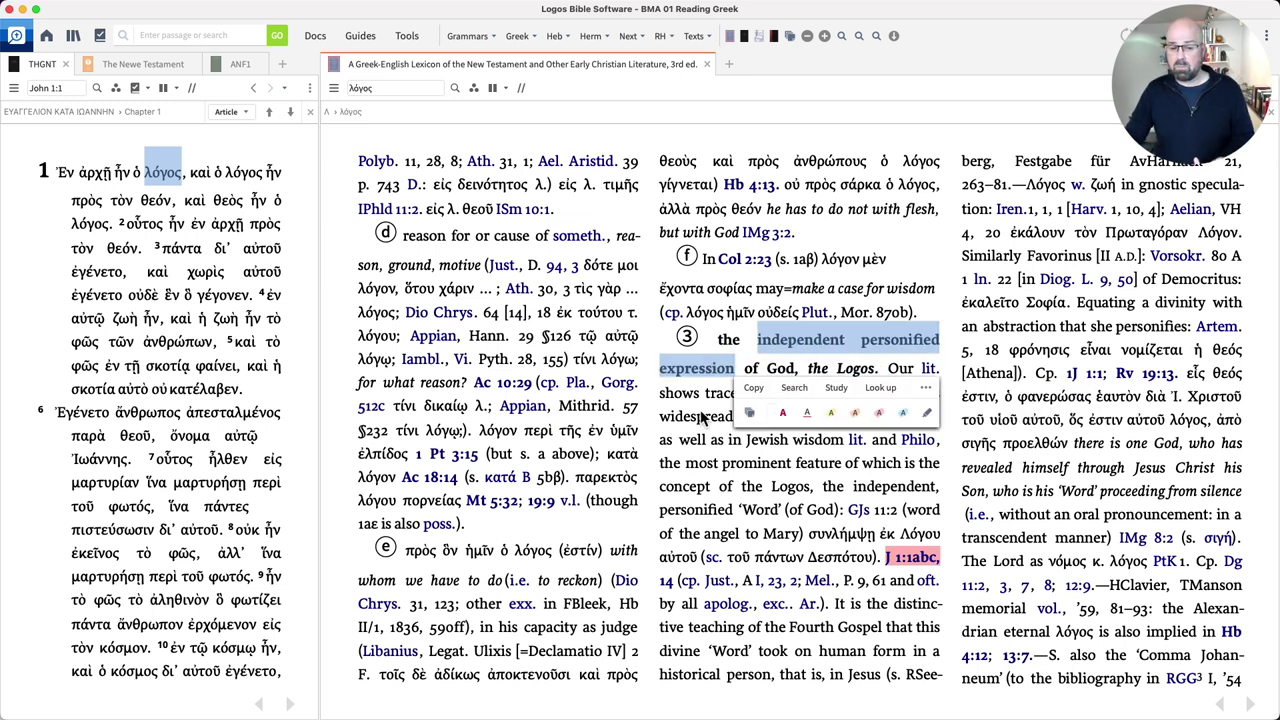
{"action": "left_click", "coordinate": [689, 400]}
{"action": "left_click_drag", "start_coordinate": [888, 369], "coordinate": [877, 422]}
{"action": "double_click", "coordinate": [918, 423]}
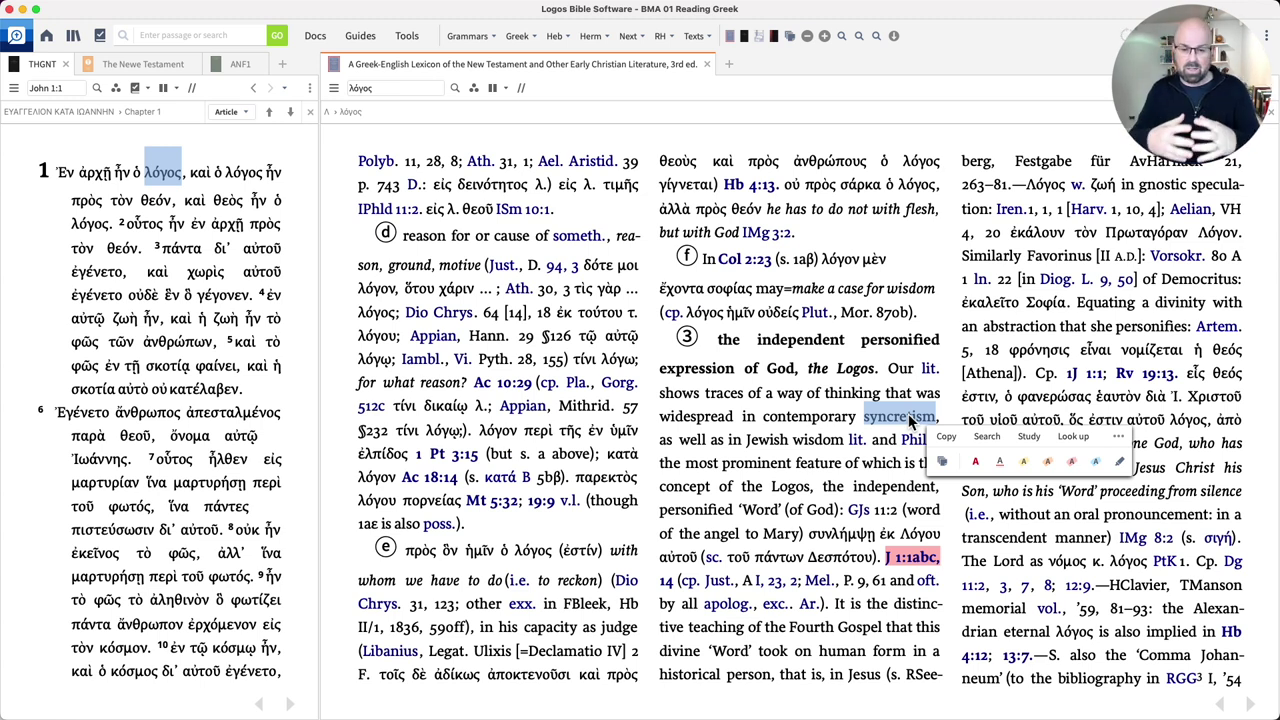
{"action": "left_click_drag", "start_coordinate": [660, 441], "coordinate": [792, 464]}
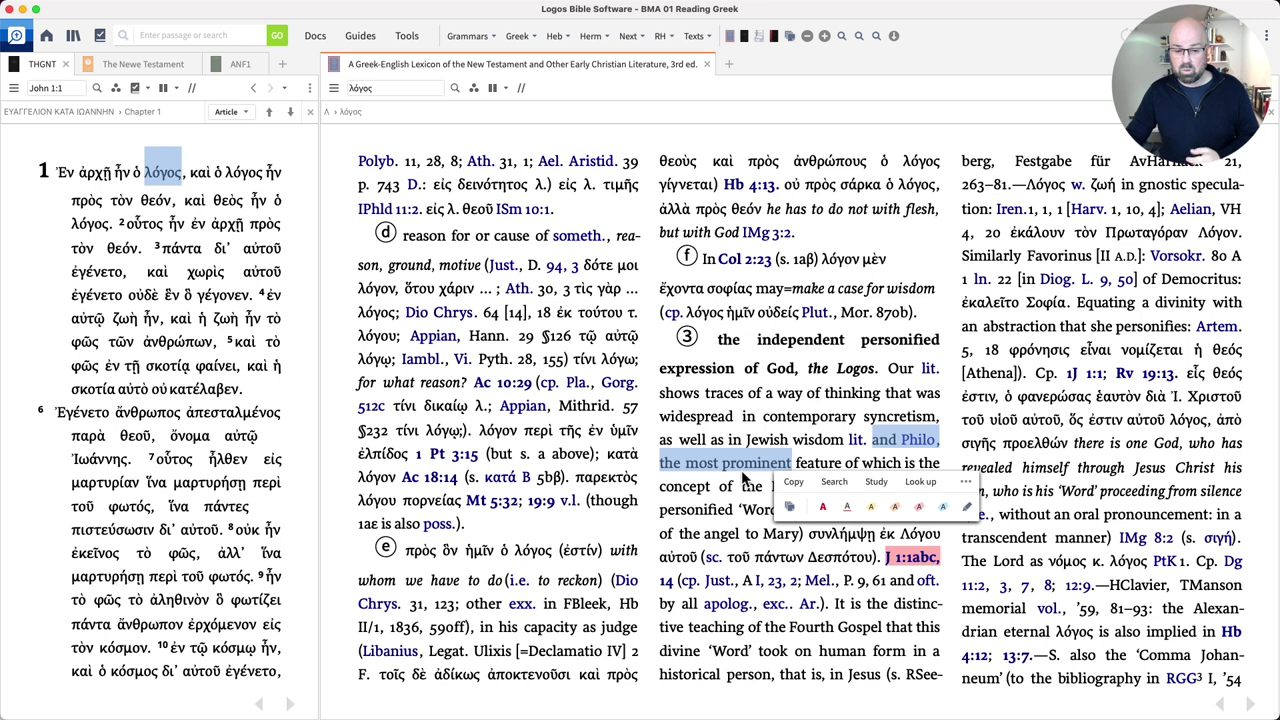
{"action": "left_click_drag", "start_coordinate": [660, 463], "coordinate": [818, 512]}
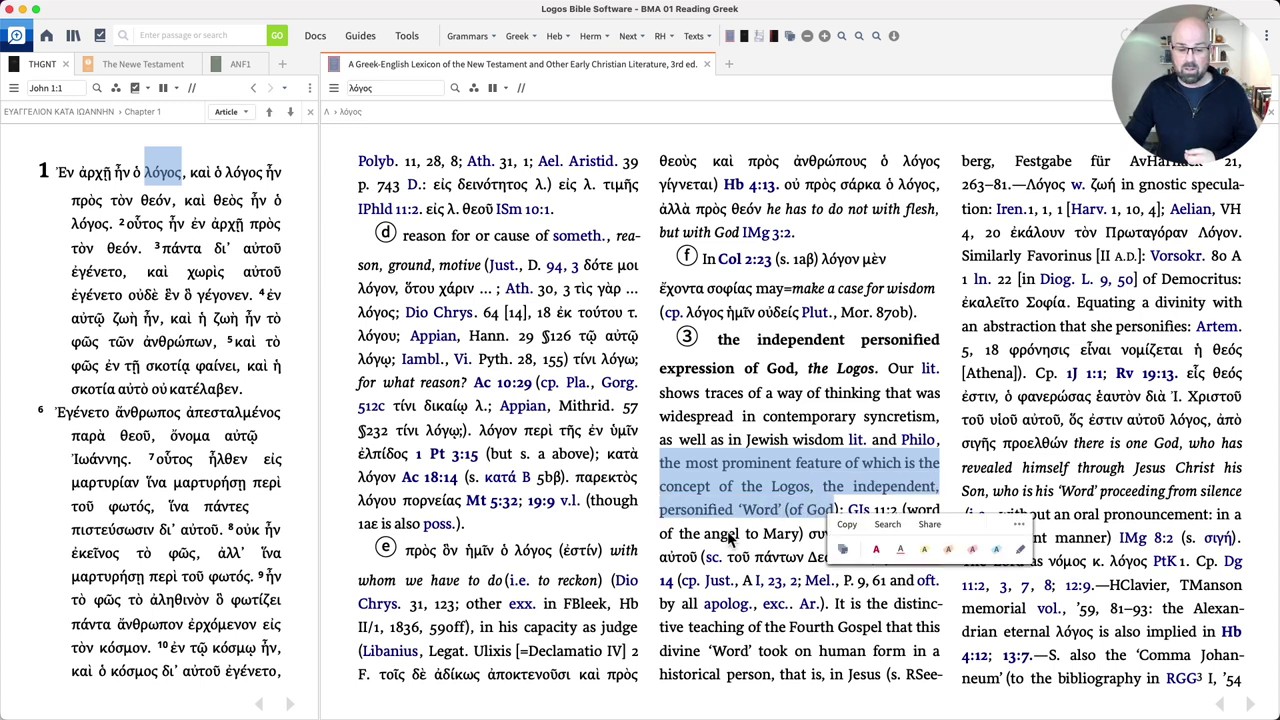
{"action": "left_click", "coordinate": [875, 608]}
{"action": "left_click_drag", "start_coordinate": [728, 557], "coordinate": [886, 604]}
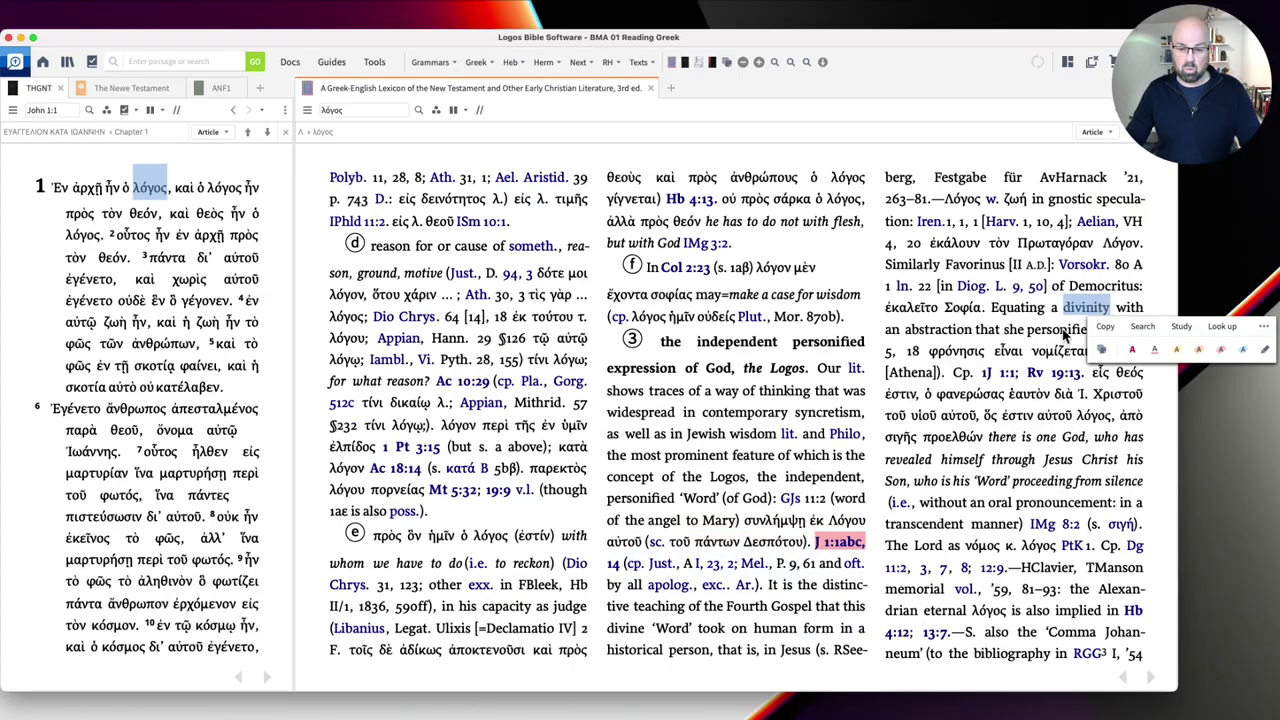
{"action": "left_click", "coordinate": [1068, 338]}
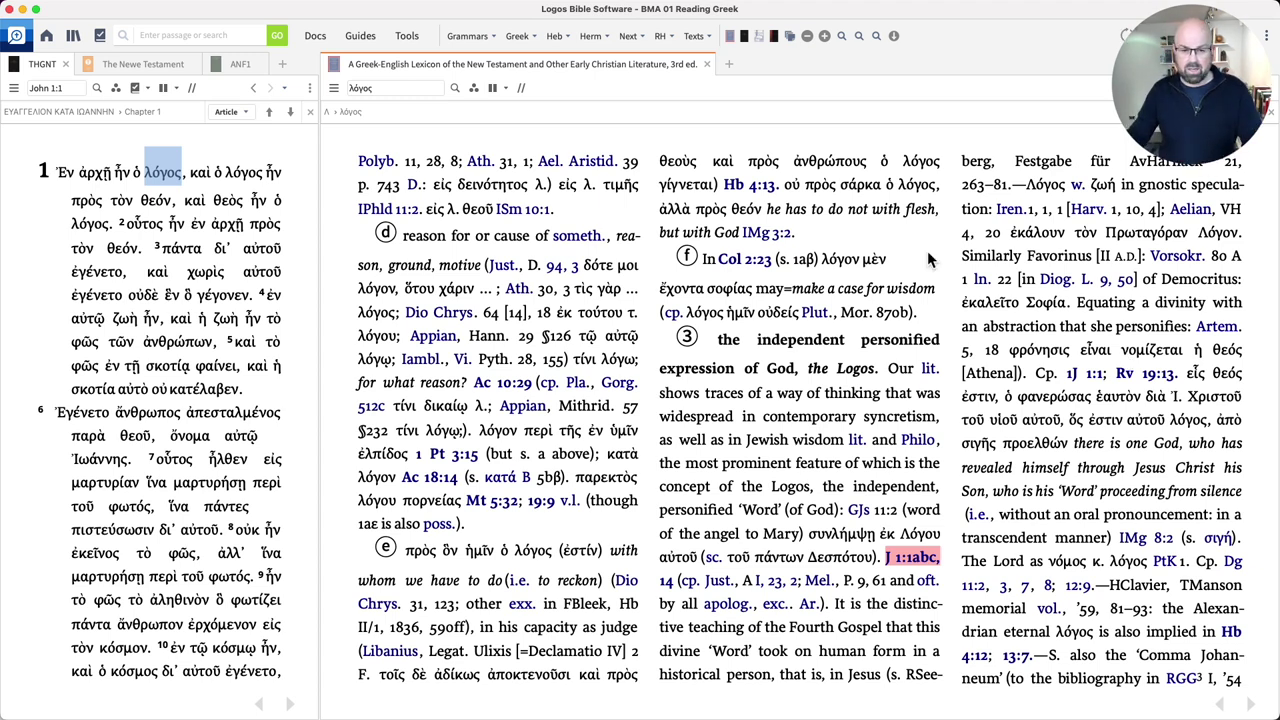
{"action": "scroll", "coordinate": [929, 259], "scroll_direction": "down", "scroll_amount": 5}
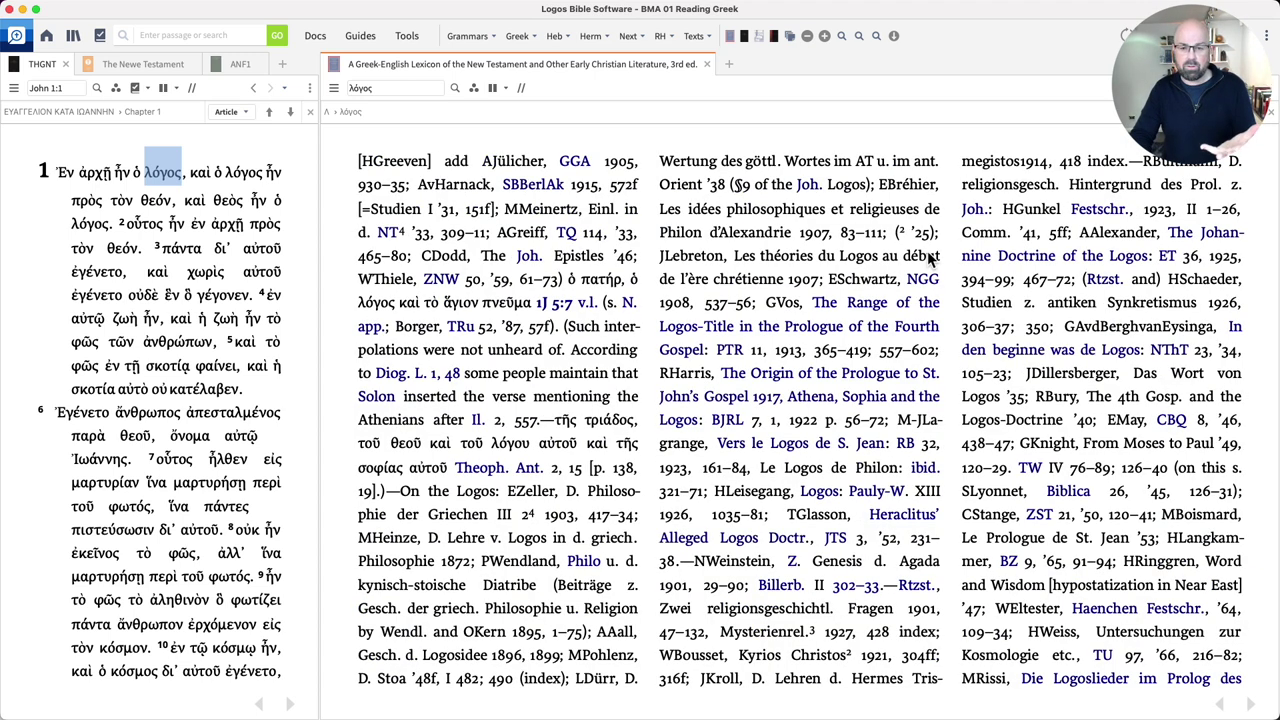
{"action": "scroll", "coordinate": [929, 259], "scroll_direction": "down", "scroll_amount": 10}
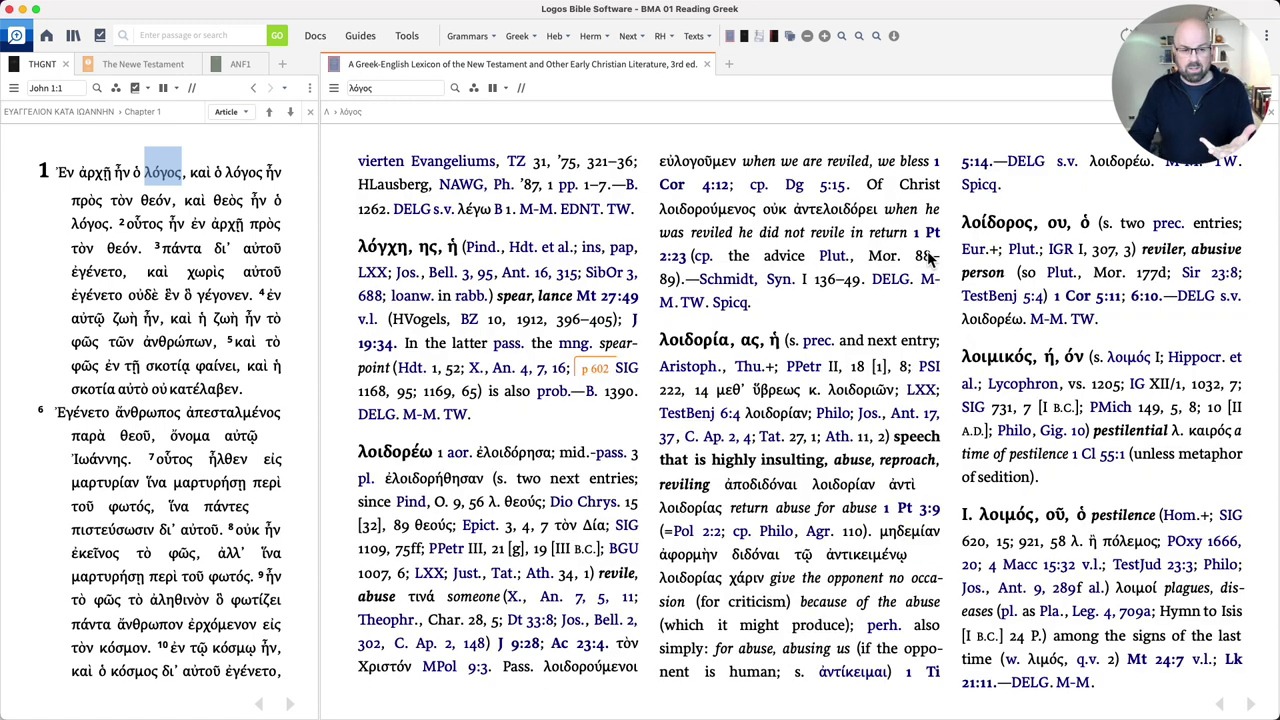
{"action": "scroll", "coordinate": [929, 259], "scroll_direction": "up", "scroll_amount": 10}
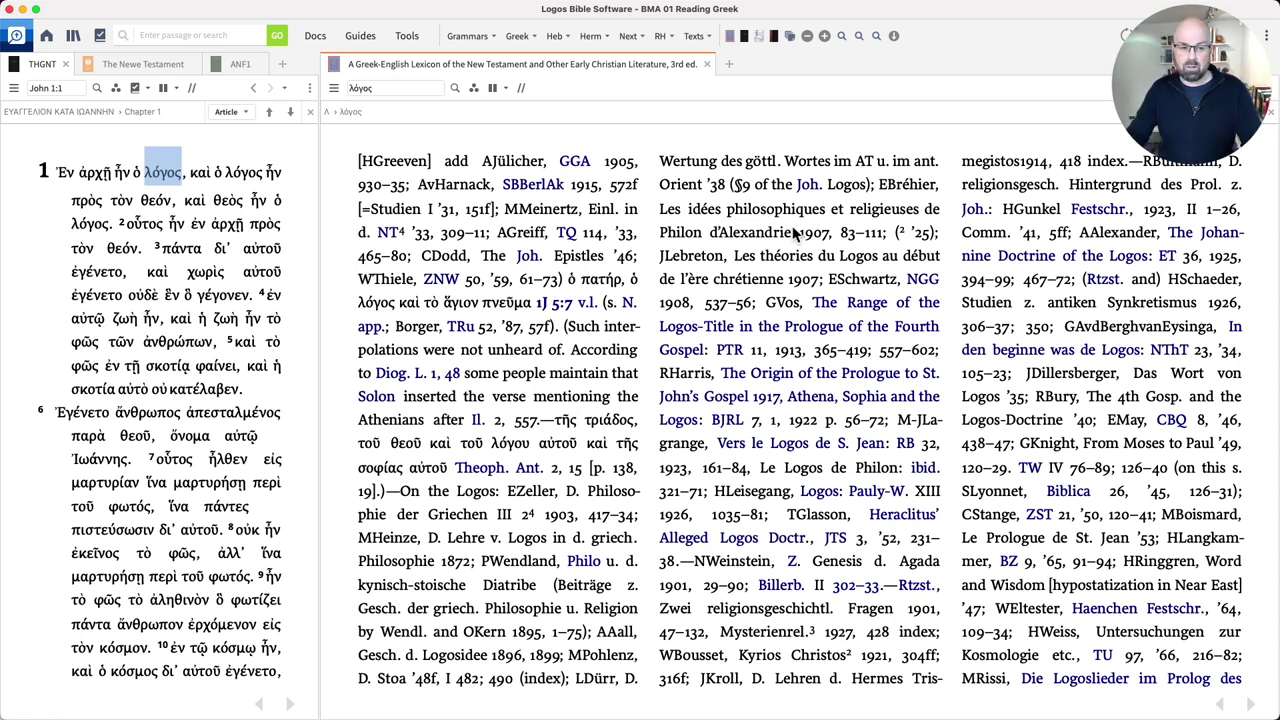
{"action": "scroll", "coordinate": [796, 232], "scroll_direction": "down", "scroll_amount": 10}
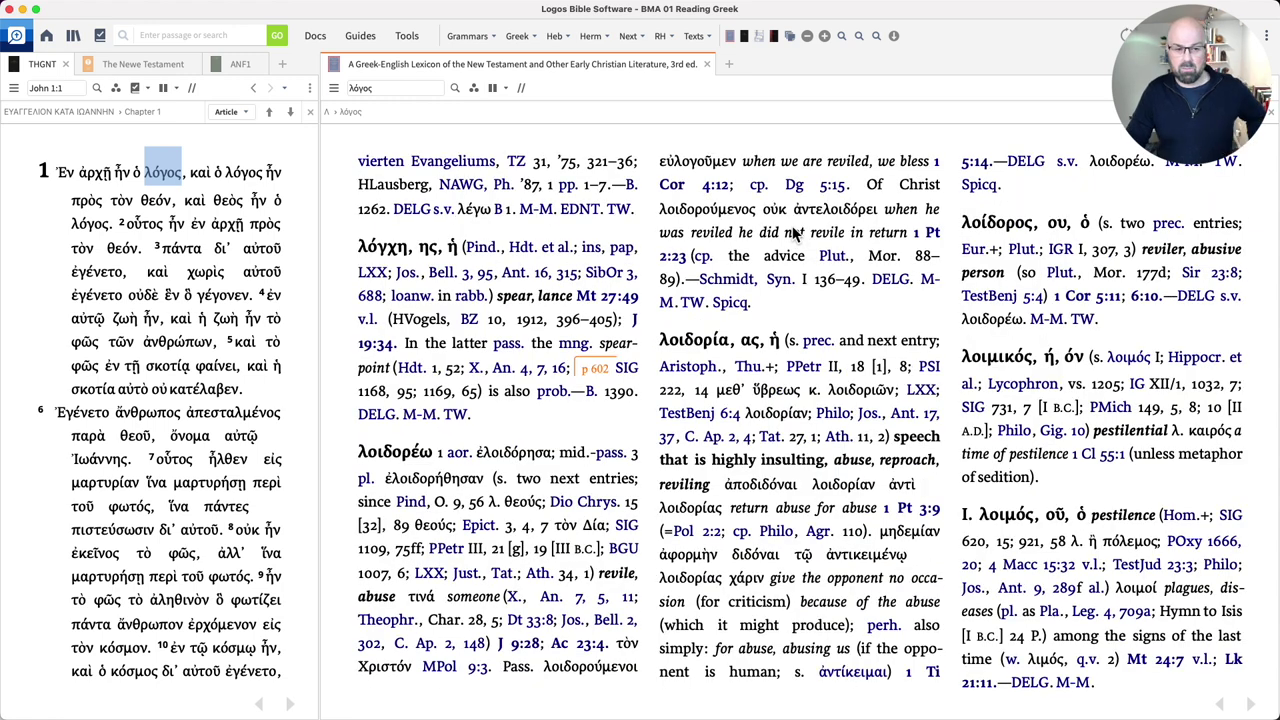
{"action": "scroll", "coordinate": [796, 232], "scroll_direction": "up", "scroll_amount": 10}
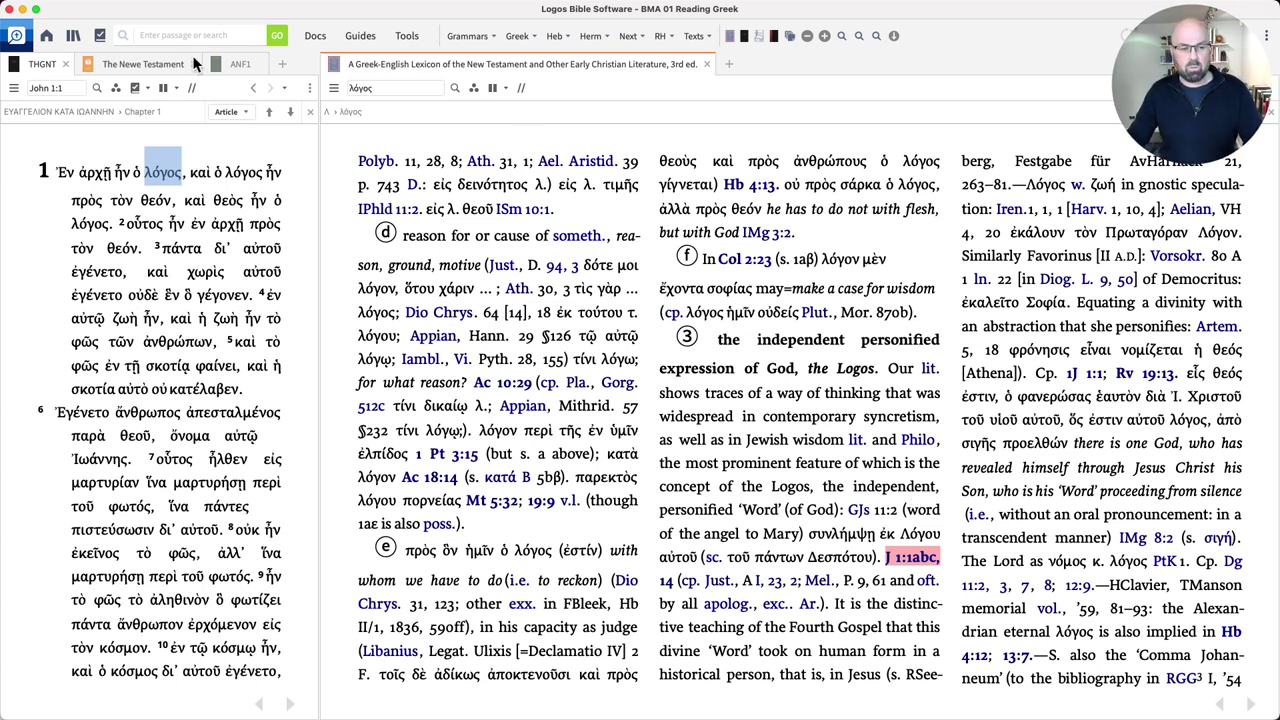
Step: Return to Mark 1:27 and open the θαμβέω entry for ἐθαμβήθησαν
{"action": "left_click", "coordinate": [253, 88]}
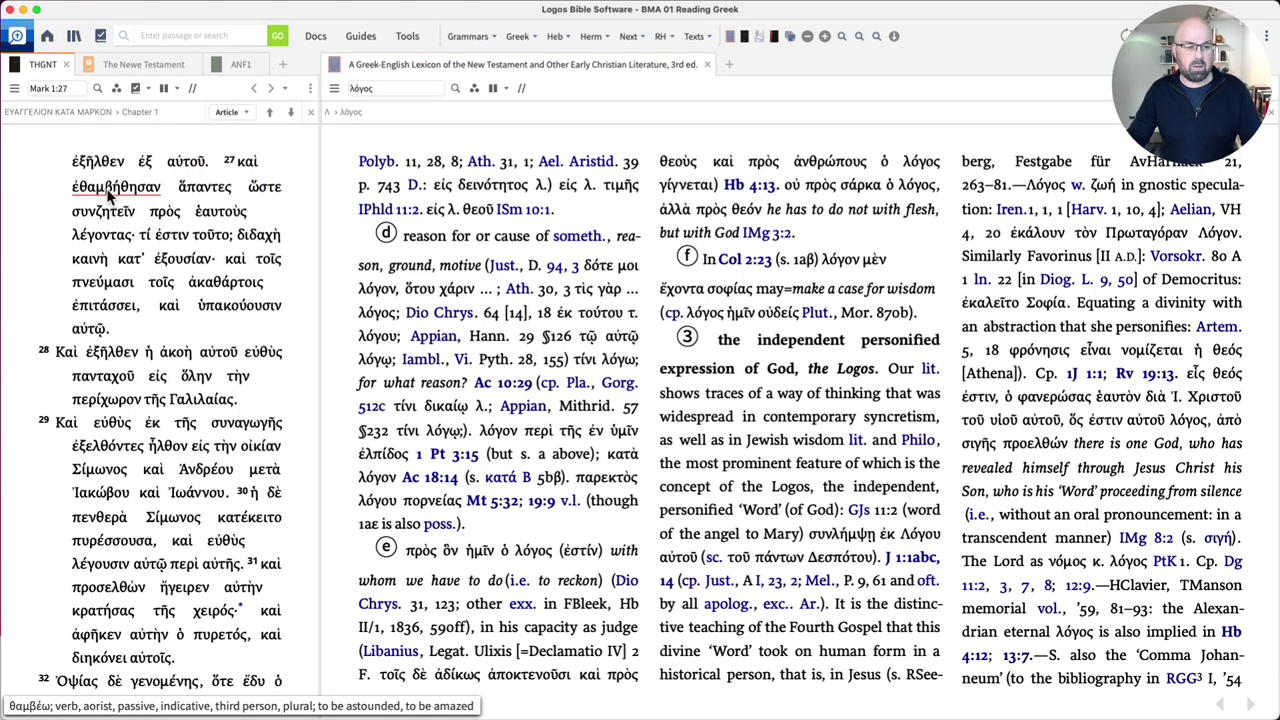
{"action": "left_click", "coordinate": [109, 196]}
{"action": "double_click", "coordinate": [108, 186]}
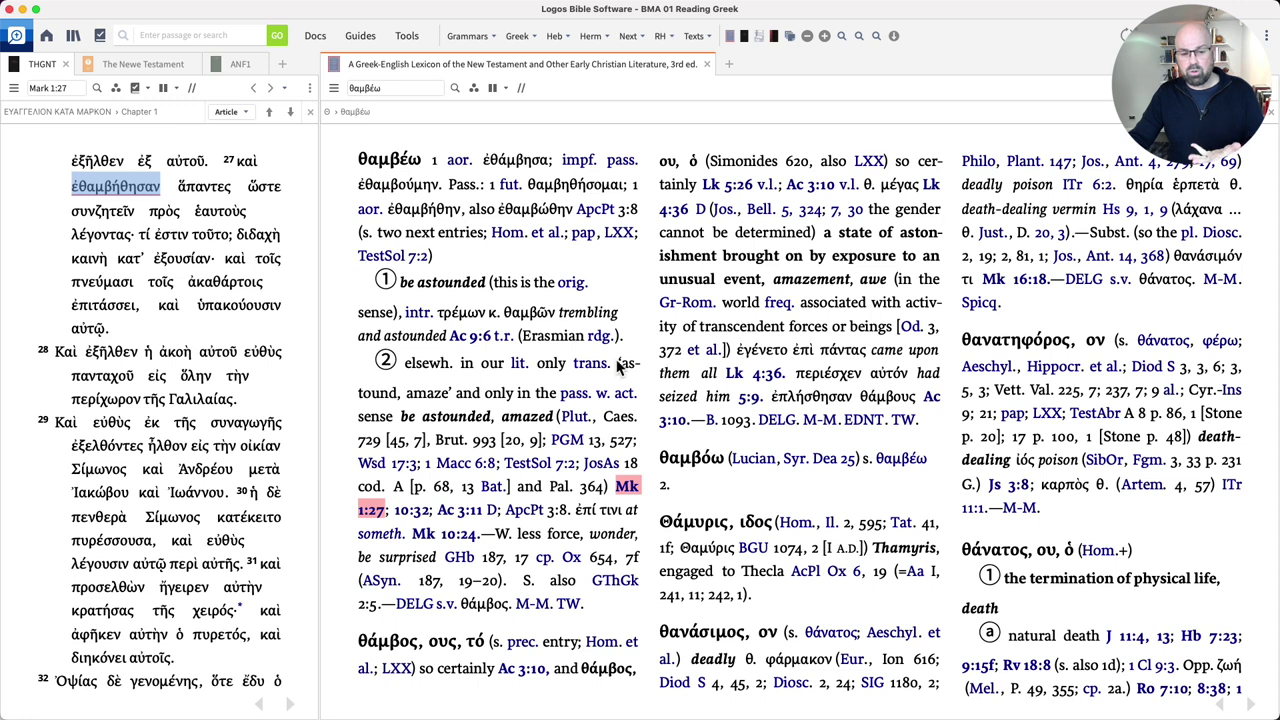
{"action": "left_click_drag", "start_coordinate": [447, 288], "coordinate": [613, 605]}
{"action": "left_click", "coordinate": [613, 606]}
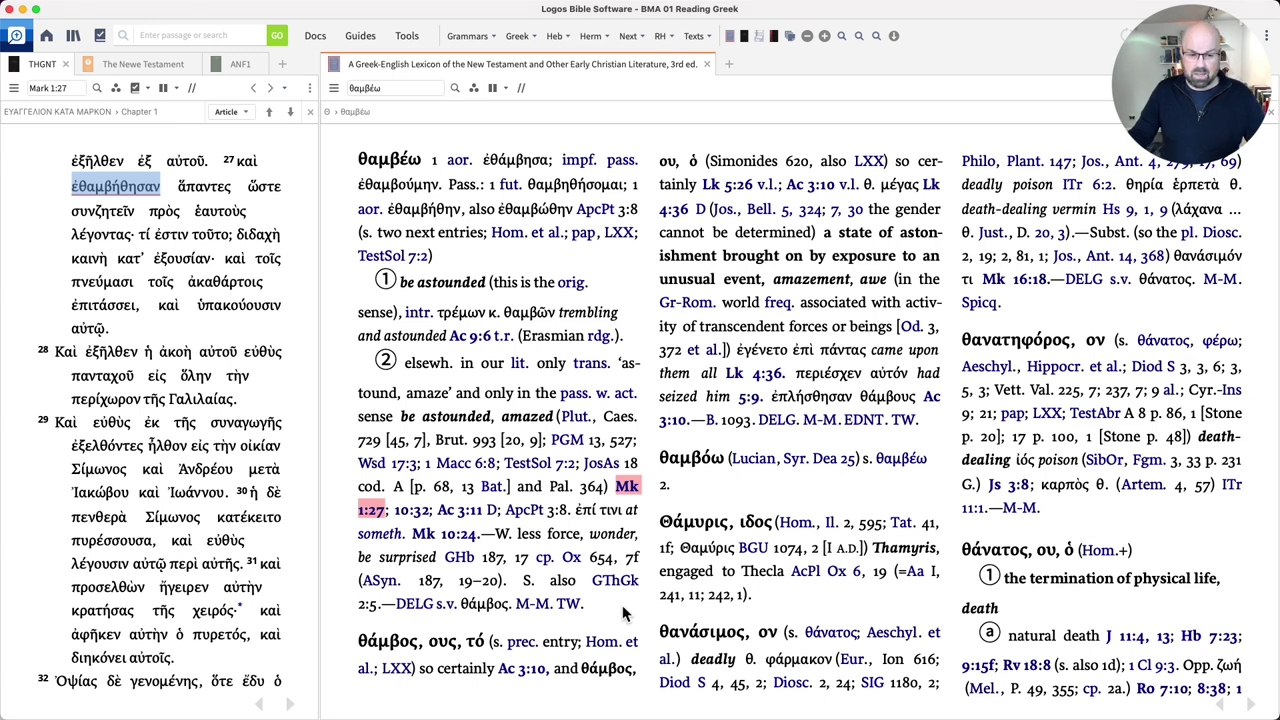
Step: Select καινὴ in verse 27 to load the καινός entry
{"action": "left_click", "coordinate": [167, 187]}
{"action": "left_click_drag", "start_coordinate": [178, 187], "coordinate": [210, 260]}
{"action": "double_click", "coordinate": [222, 236]}
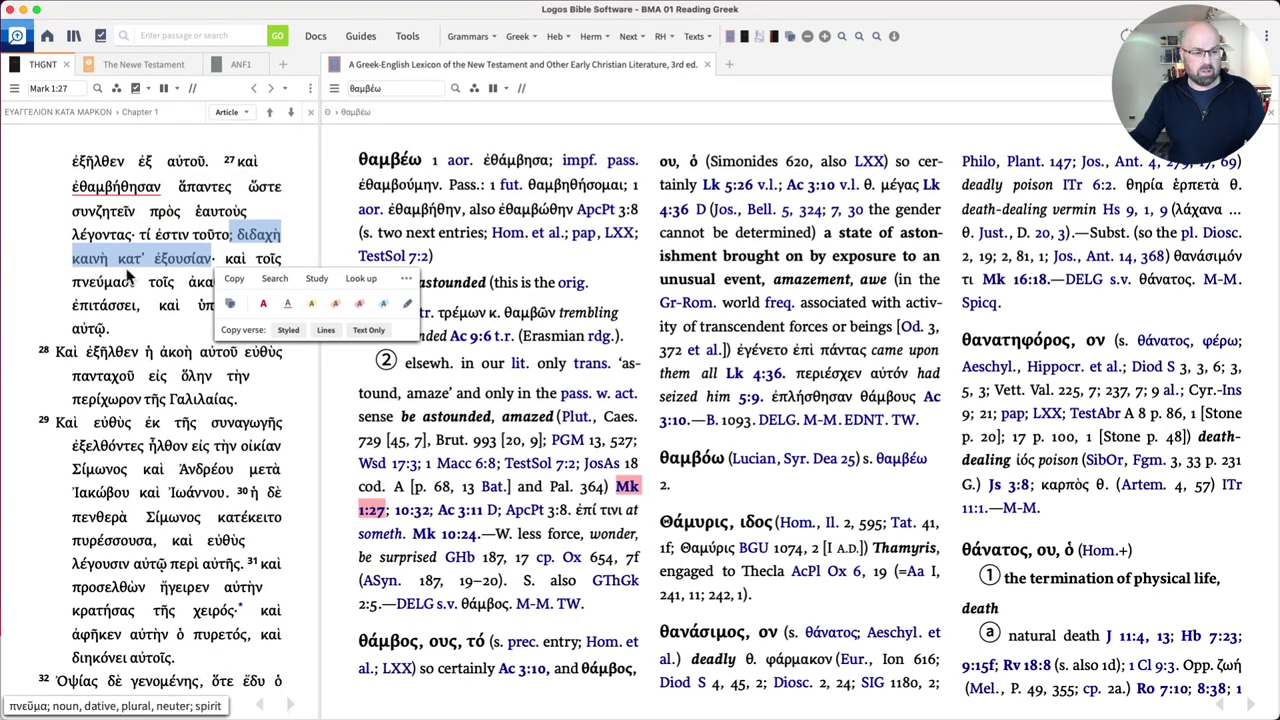
{"action": "left_click", "coordinate": [90, 262]}
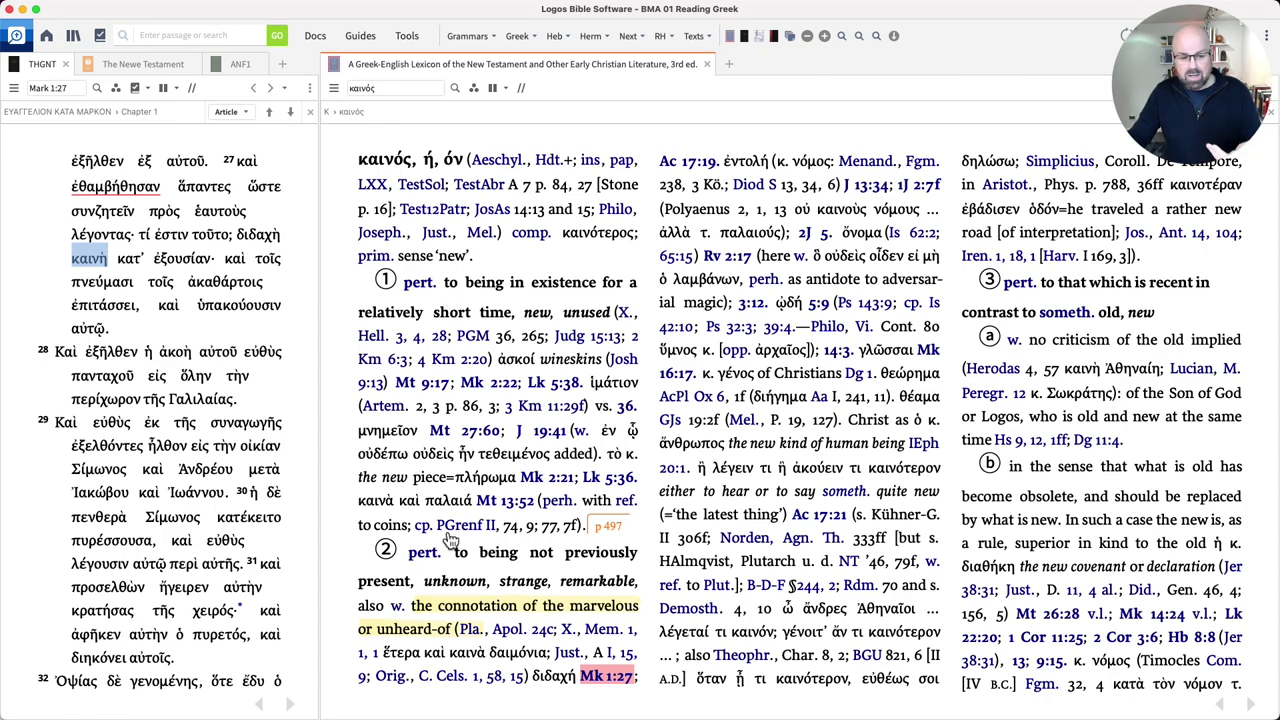
{"action": "left_click_drag", "start_coordinate": [1052, 340], "coordinate": [1186, 342]}
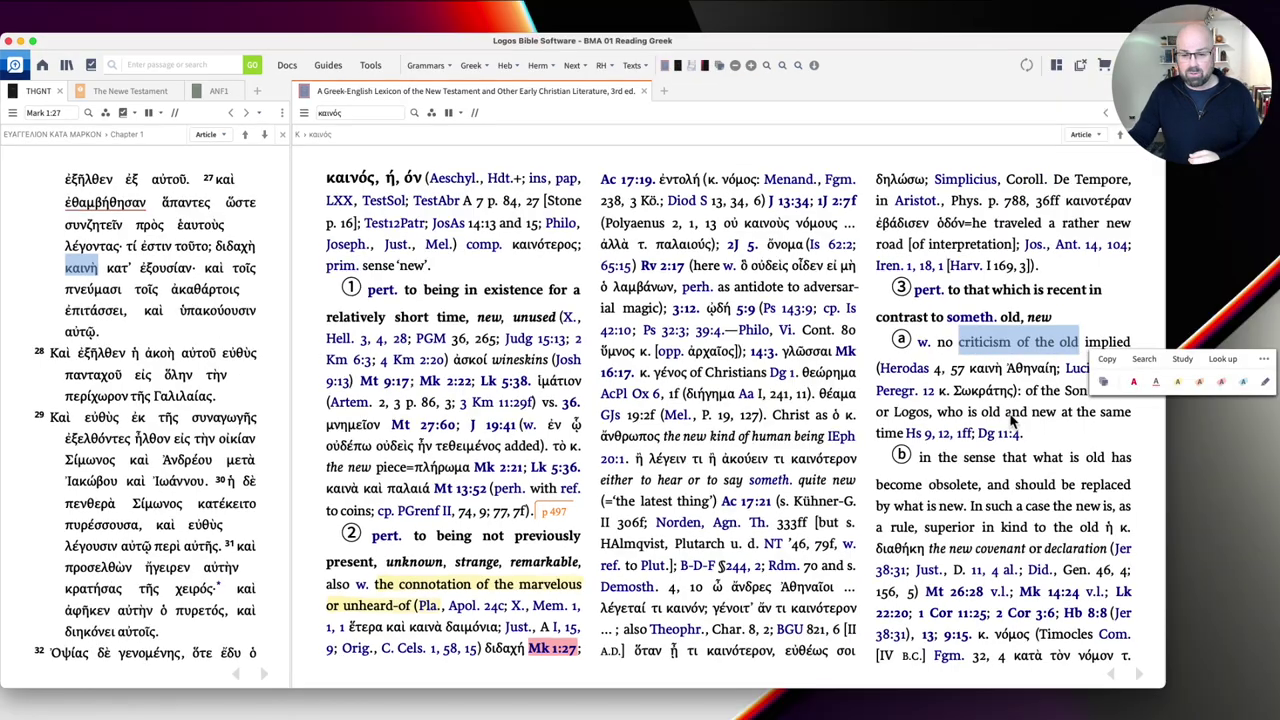
{"action": "left_click_drag", "start_coordinate": [1008, 467], "coordinate": [1130, 470]}
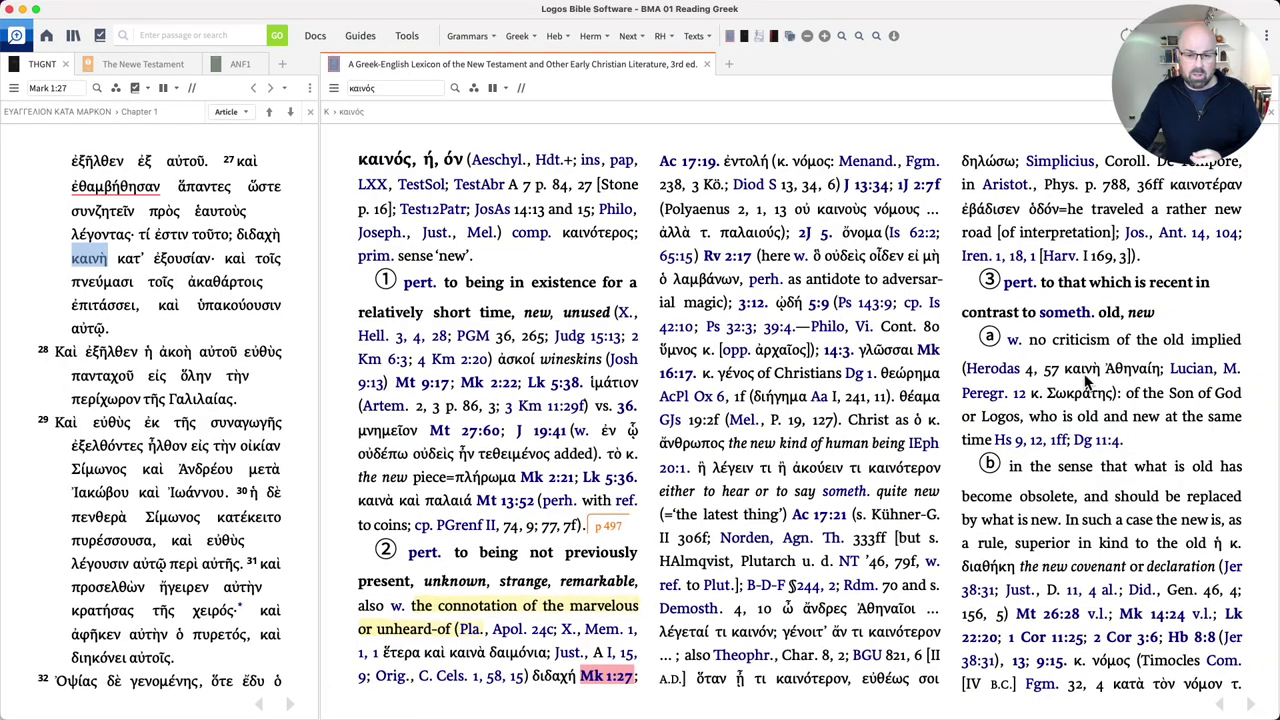
{"action": "left_click_drag", "start_coordinate": [1100, 318], "coordinate": [954, 289]}
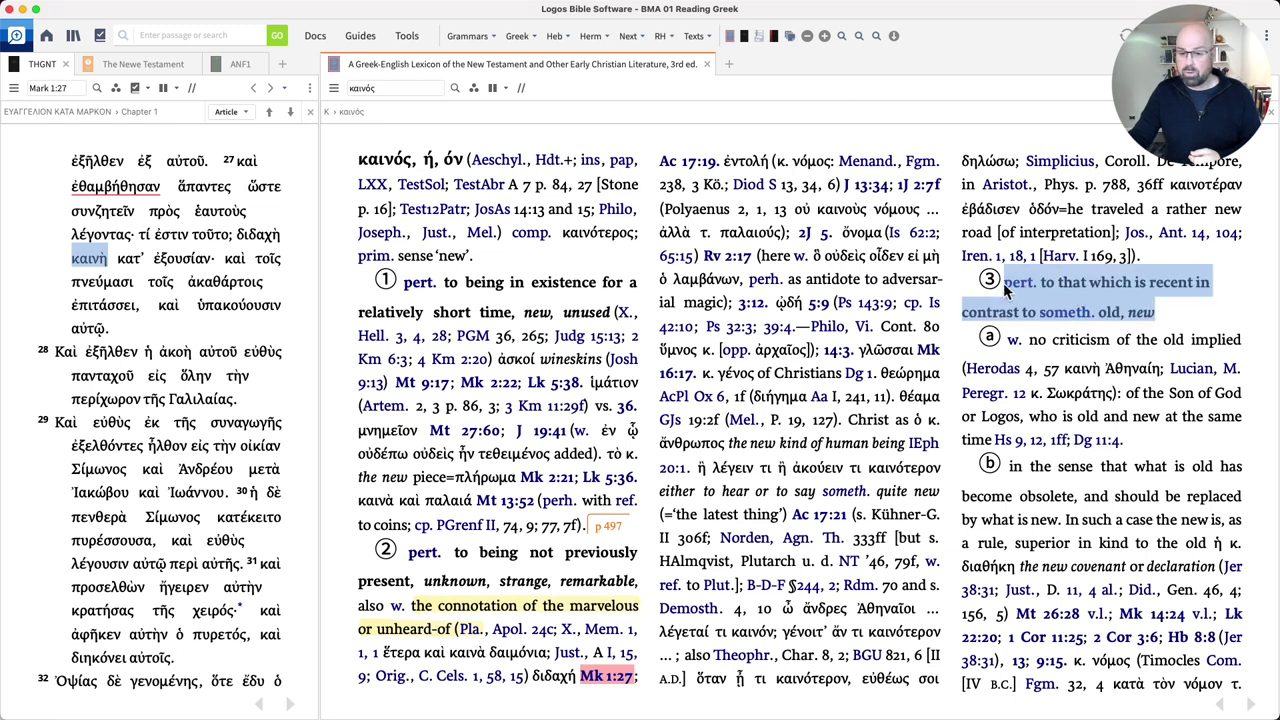
{"action": "left_click_drag", "start_coordinate": [1052, 340], "coordinate": [1226, 344]}
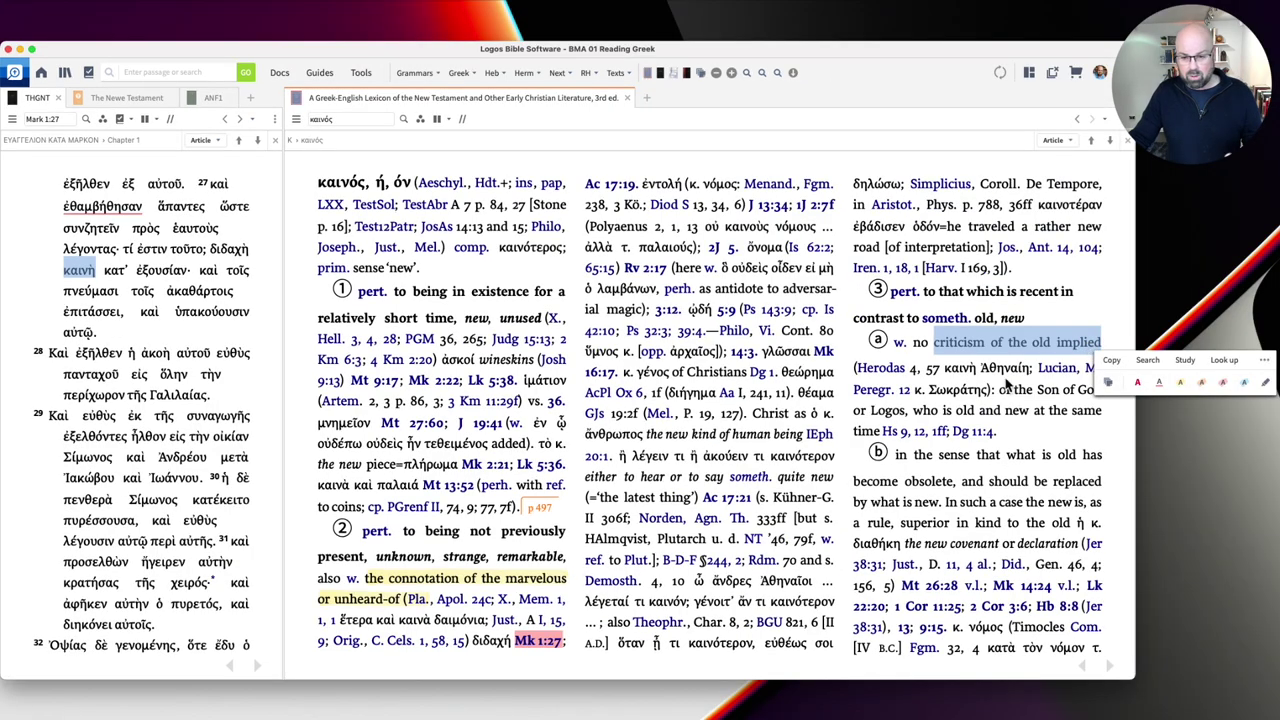
{"action": "left_click", "coordinate": [1000, 398]}
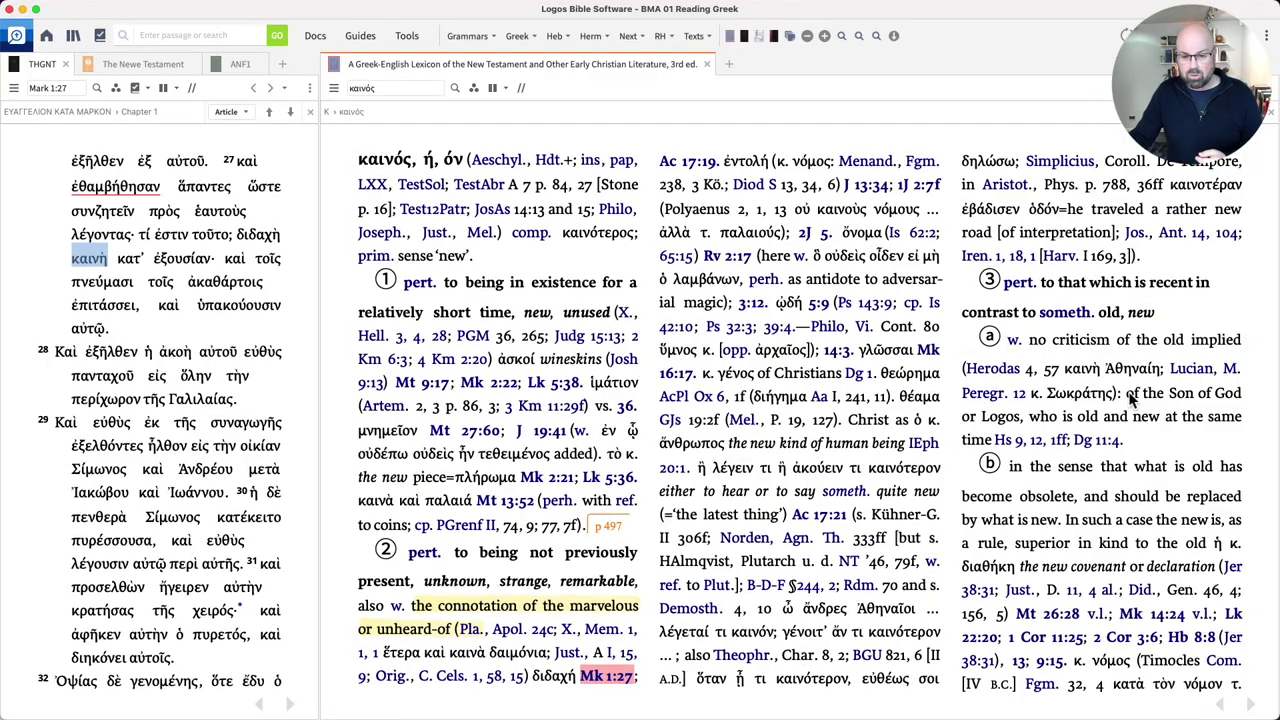
{"action": "left_click_drag", "start_coordinate": [1020, 480], "coordinate": [1064, 498]}
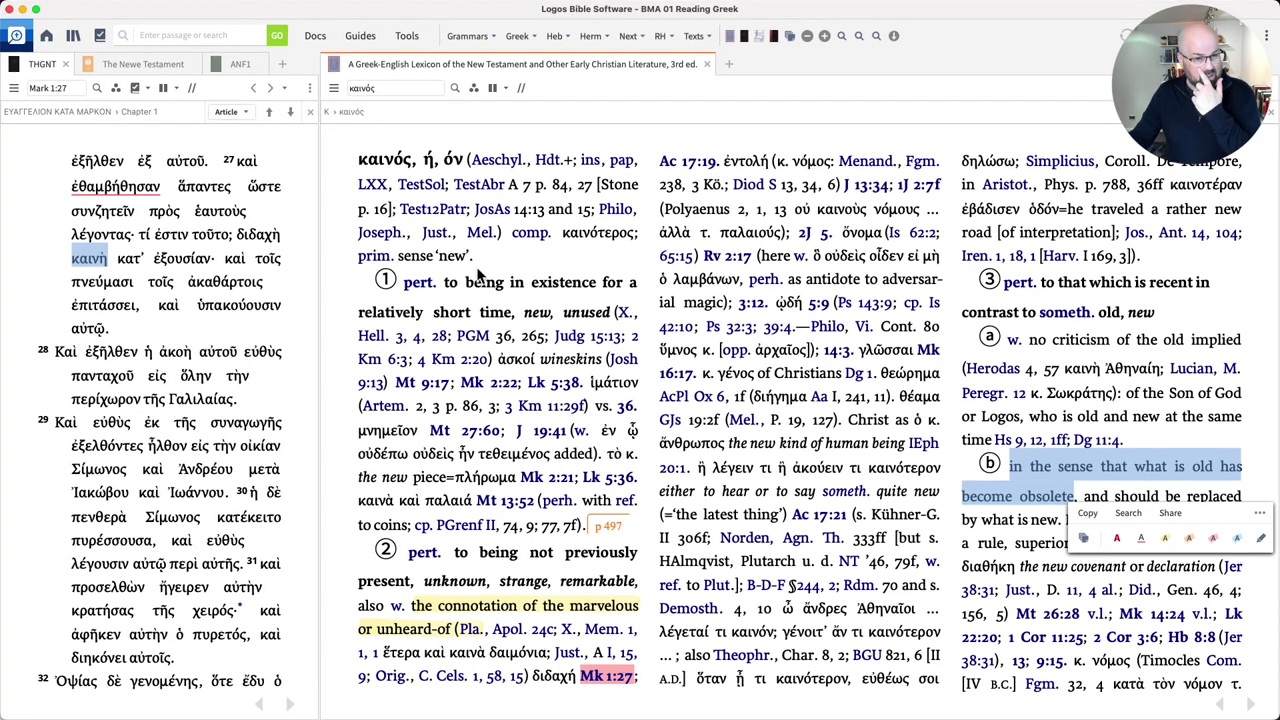
Step: Turn on Outline formatting in the lexicon's Visual Filters dropdown for the καινός entry
{"action": "left_click", "coordinate": [475, 92]}
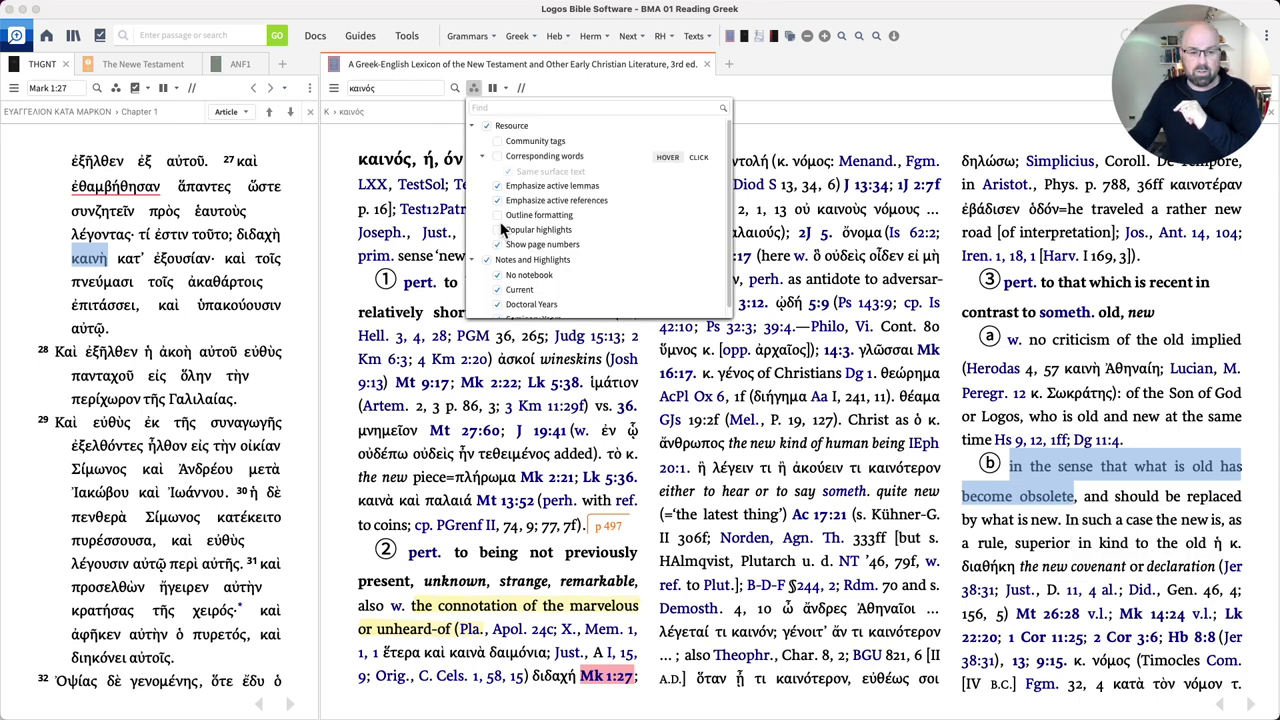
{"action": "left_click", "coordinate": [497, 216]}
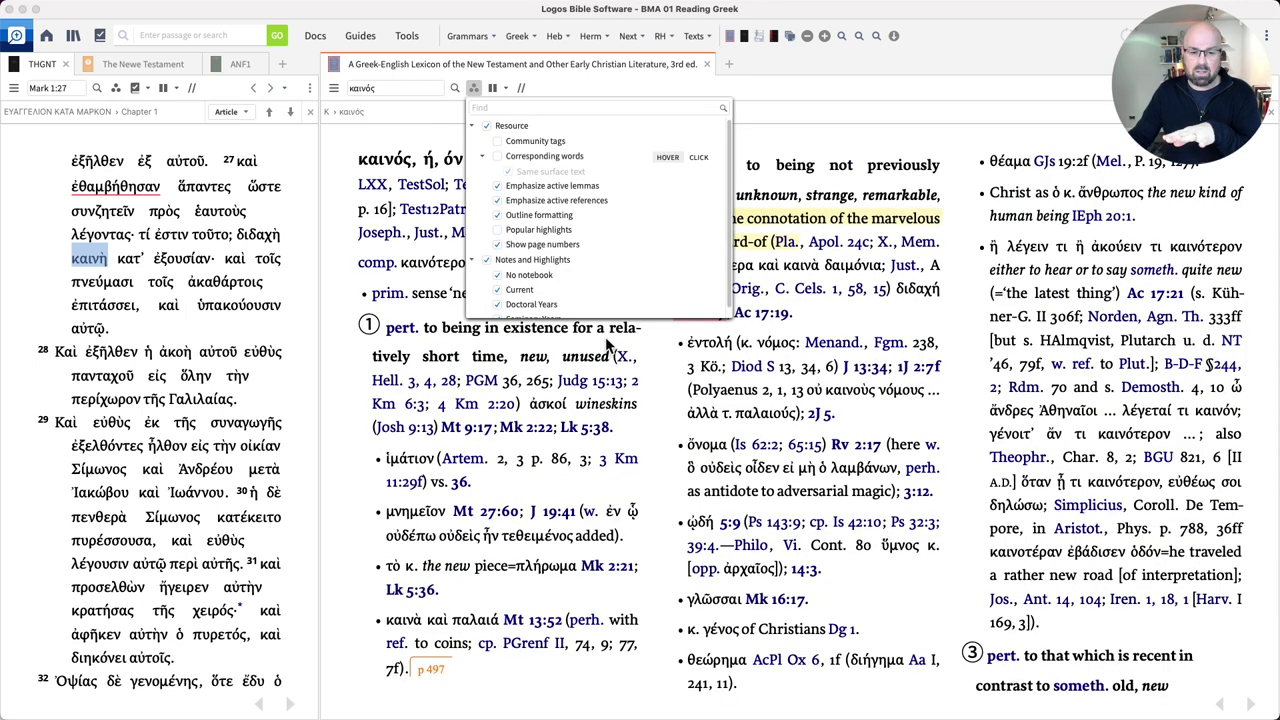
{"action": "left_click", "coordinate": [665, 336]}
{"action": "left_click", "coordinate": [474, 89]}
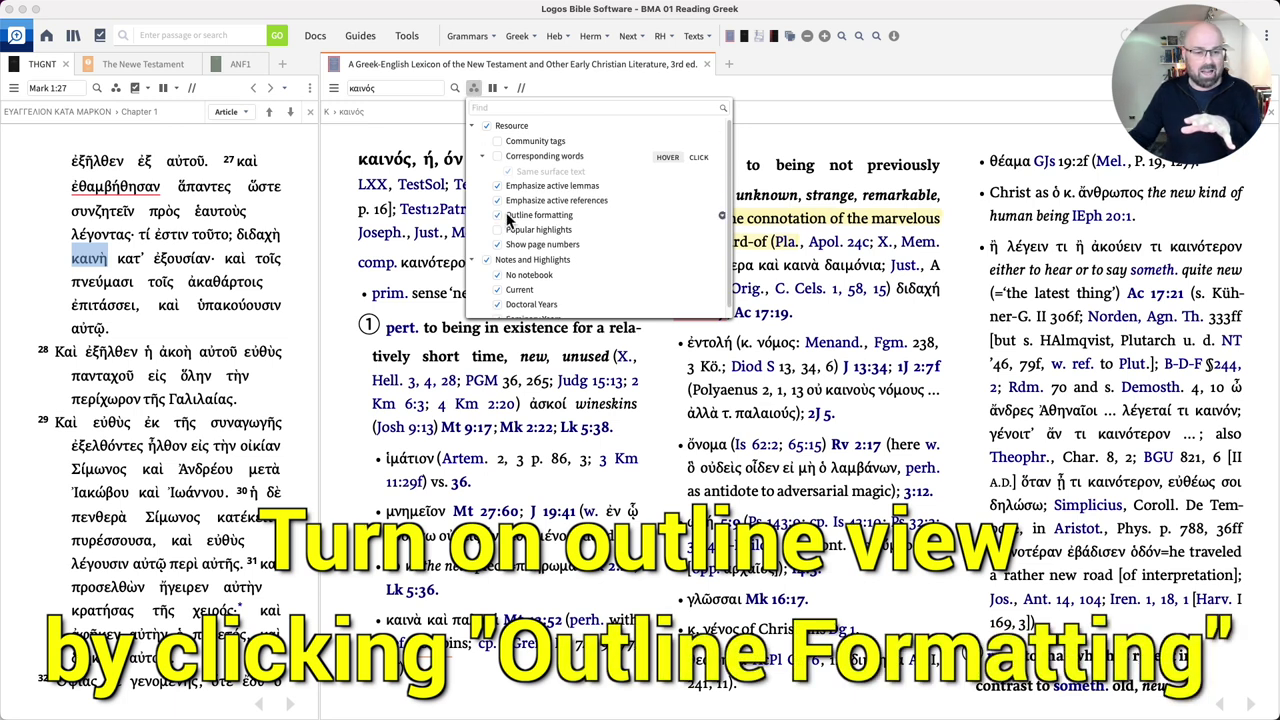
{"action": "left_click", "coordinate": [628, 372]}
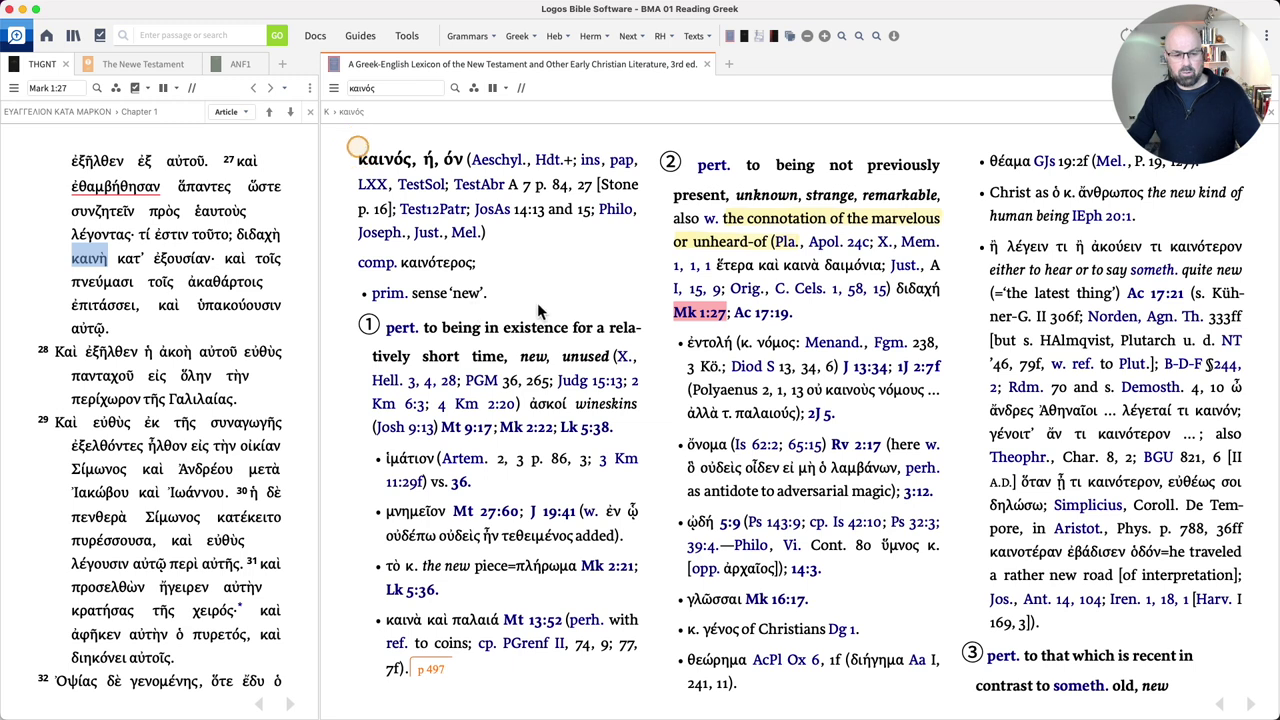
Step: Select ἱμάτιον, μνημεῖον and the 'marvelous or unheard-of' phrase with glosses unknown, strange, remarkable
{"action": "double_click", "coordinate": [405, 461]}
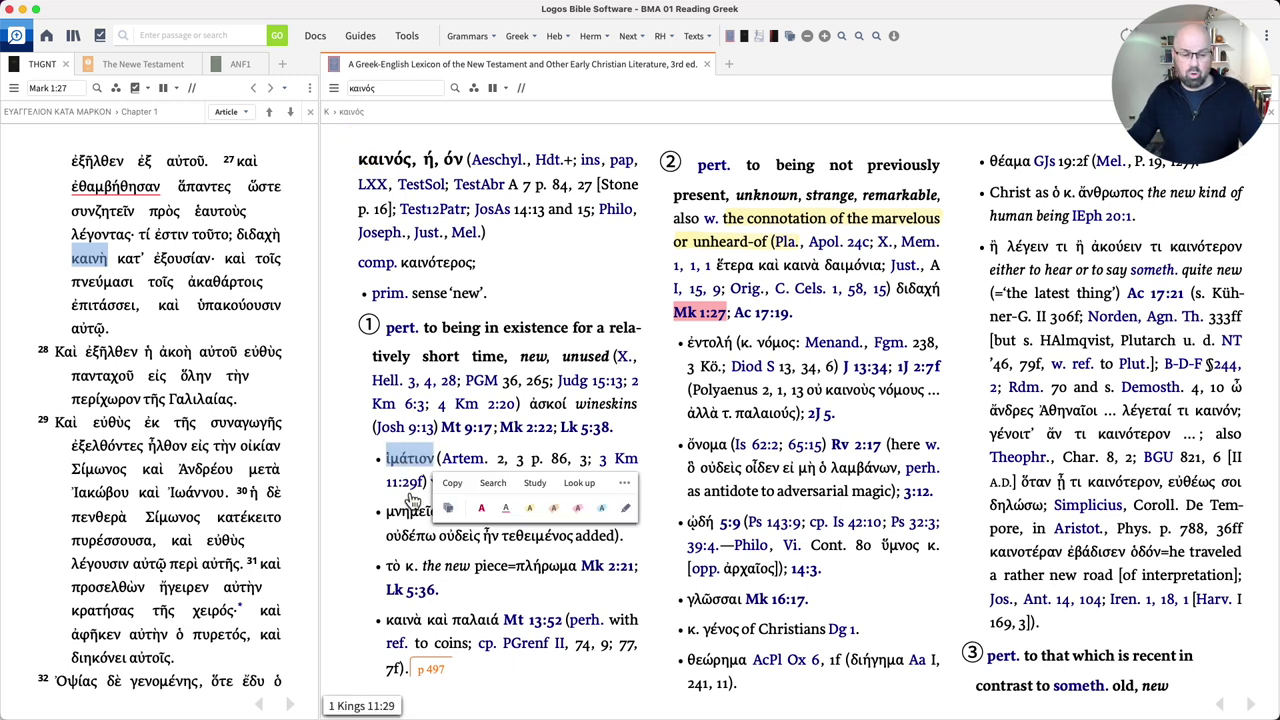
{"action": "double_click", "coordinate": [422, 513]}
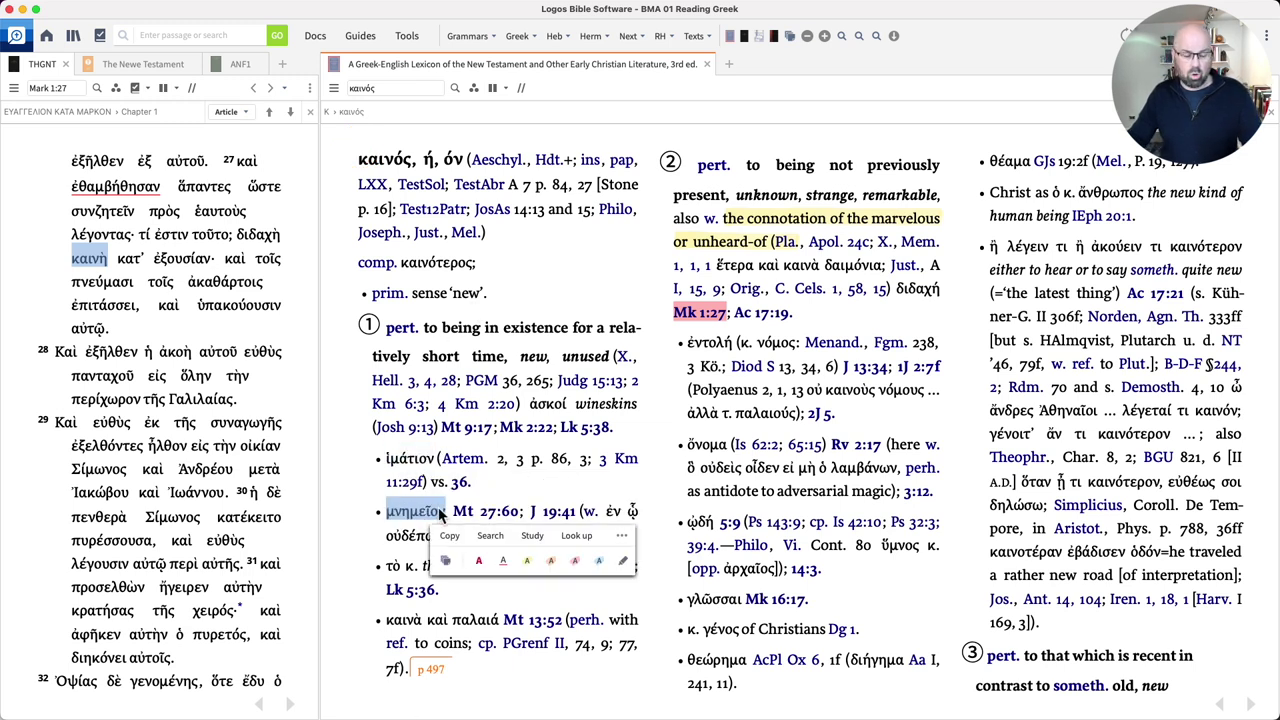
{"action": "left_click", "coordinate": [524, 495]}
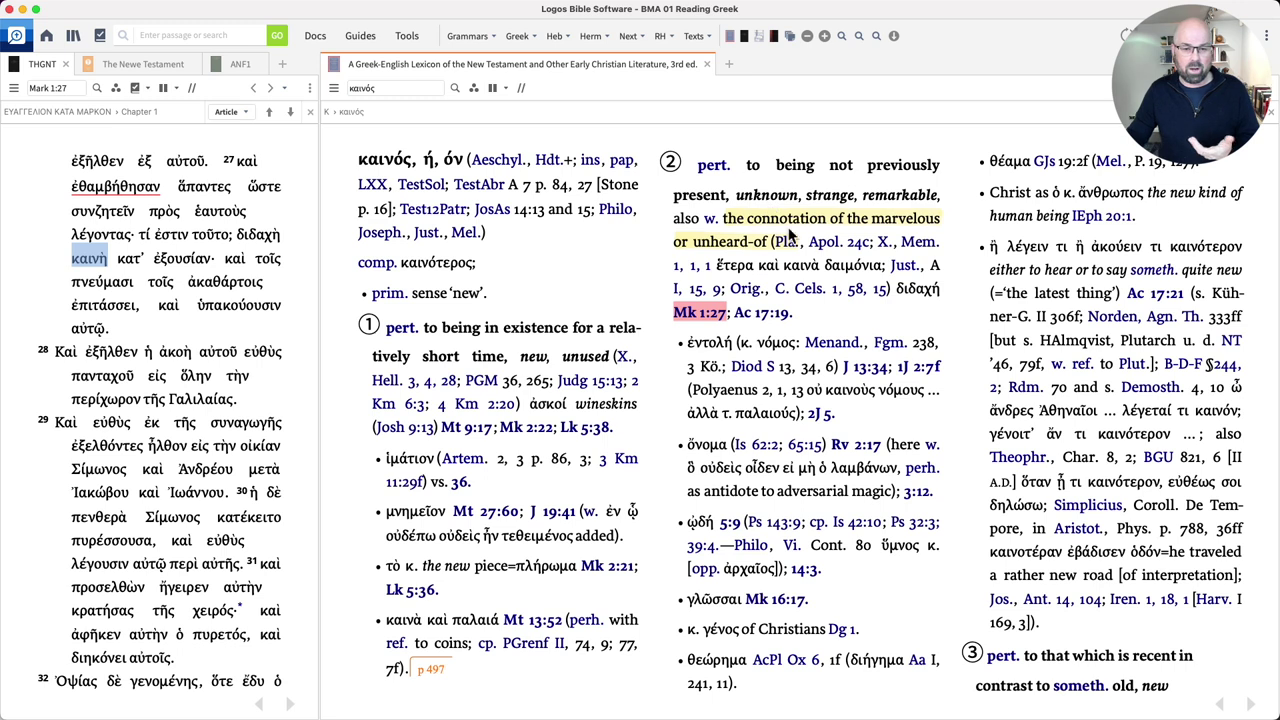
{"action": "left_click_drag", "start_coordinate": [756, 218], "coordinate": [745, 242]}
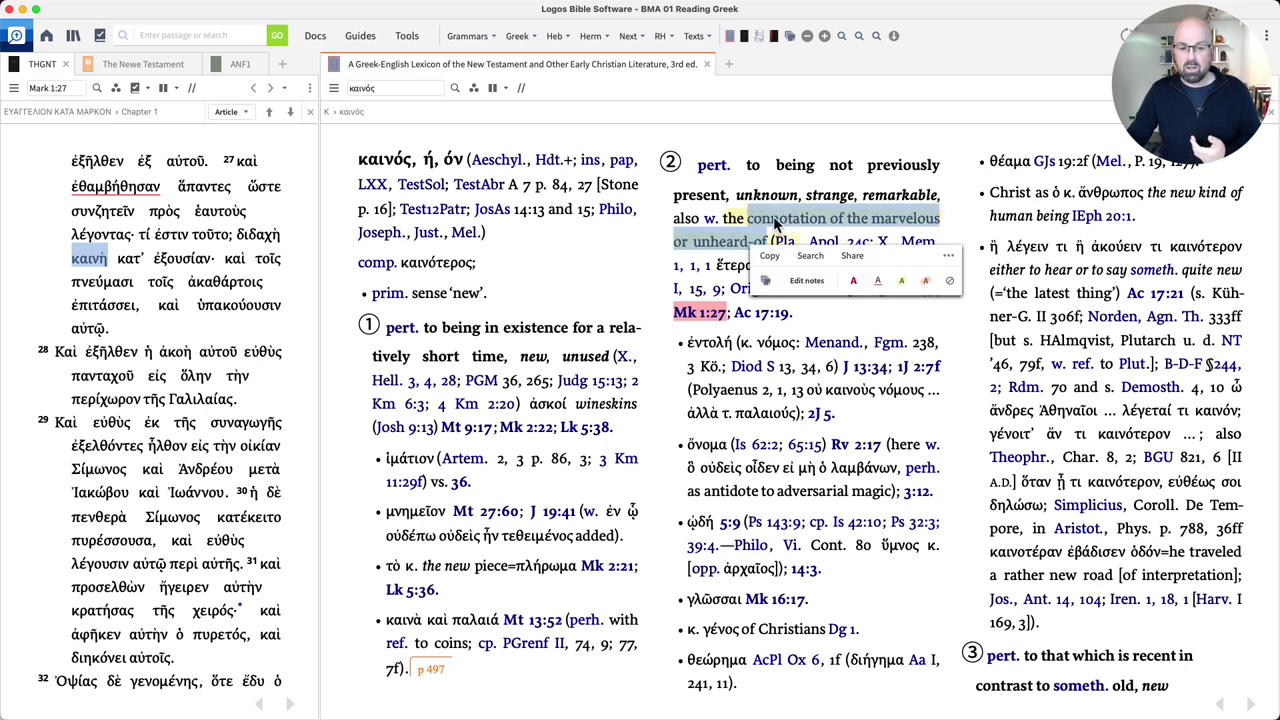
{"action": "left_click_drag", "start_coordinate": [738, 195], "coordinate": [938, 196]}
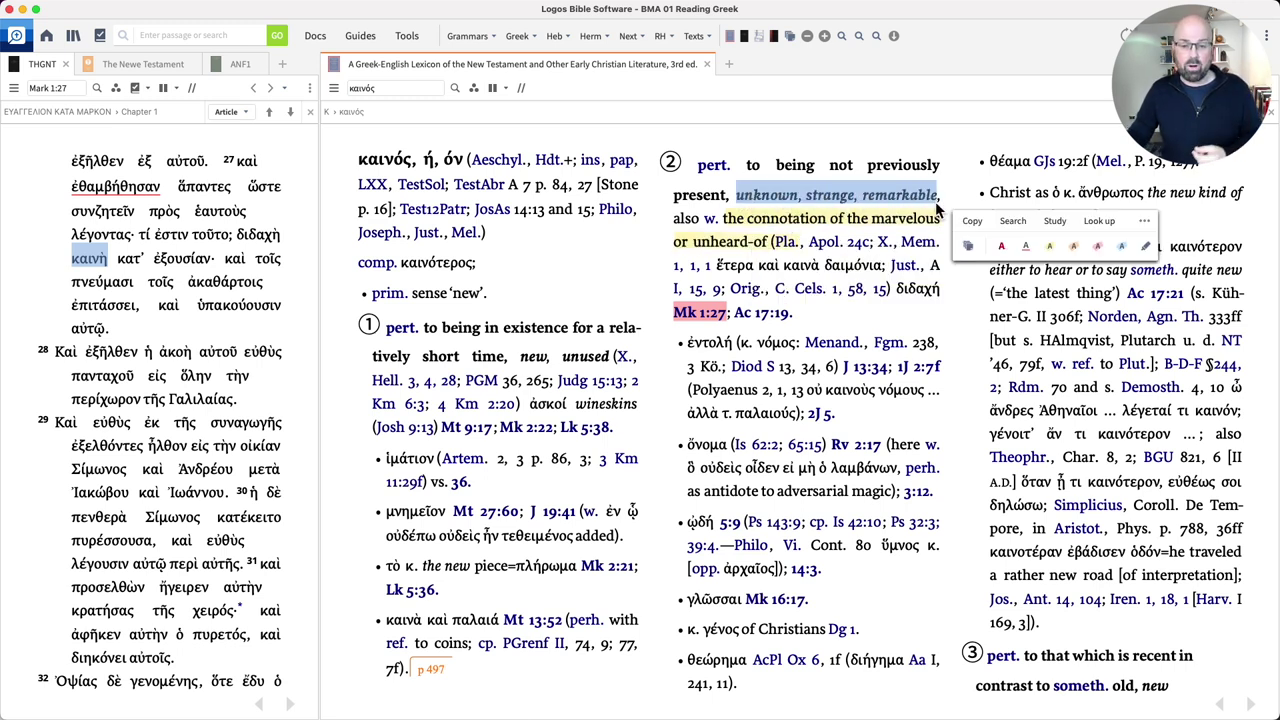
{"action": "left_click", "coordinate": [830, 322]}
Step: Select the sense 2 example words ἐντολή, ὄνομα, ᾠδή and γλῶσσαι, revisiting ἐντολή
{"action": "double_click", "coordinate": [709, 345]}
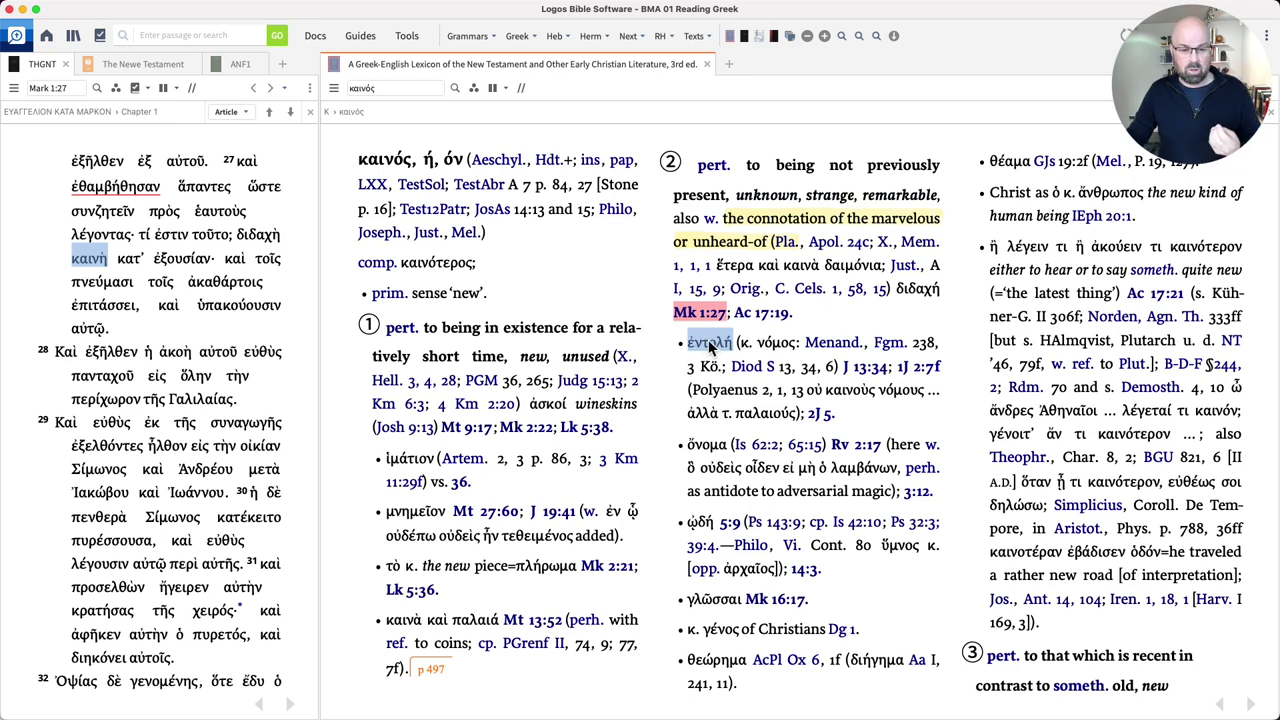
{"action": "double_click", "coordinate": [706, 445]}
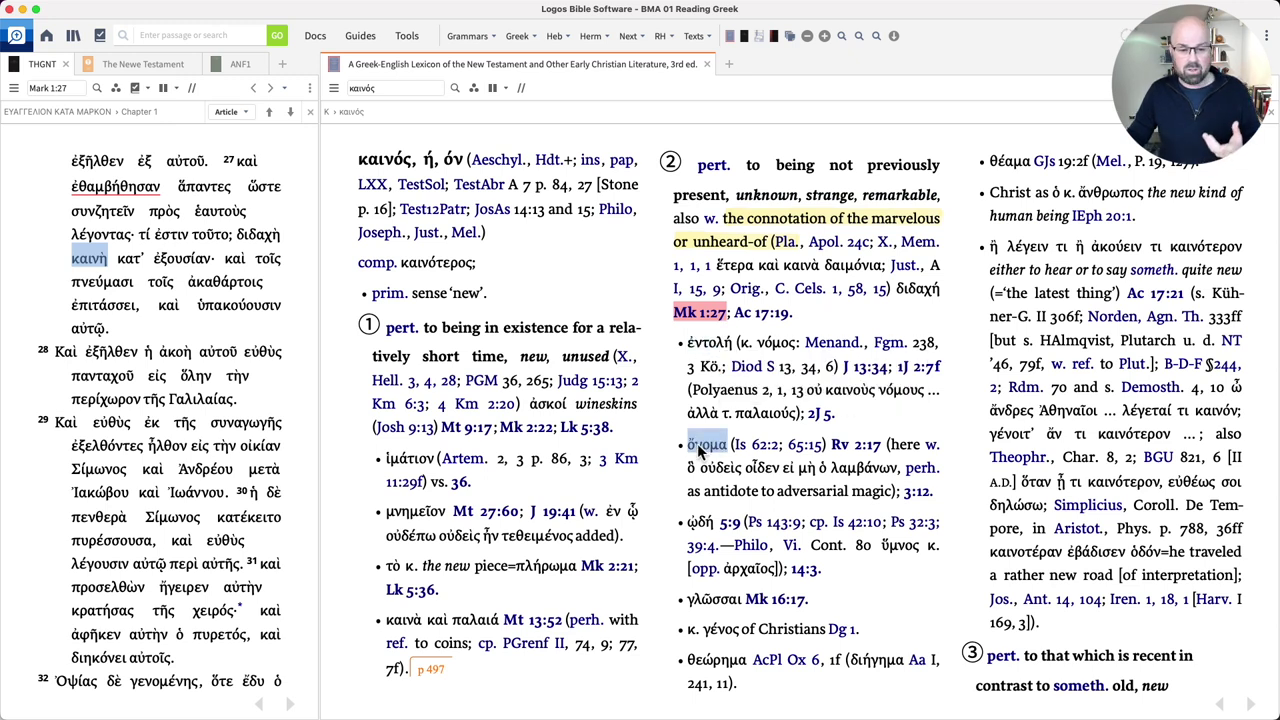
{"action": "double_click", "coordinate": [700, 523]}
{"action": "double_click", "coordinate": [712, 600]}
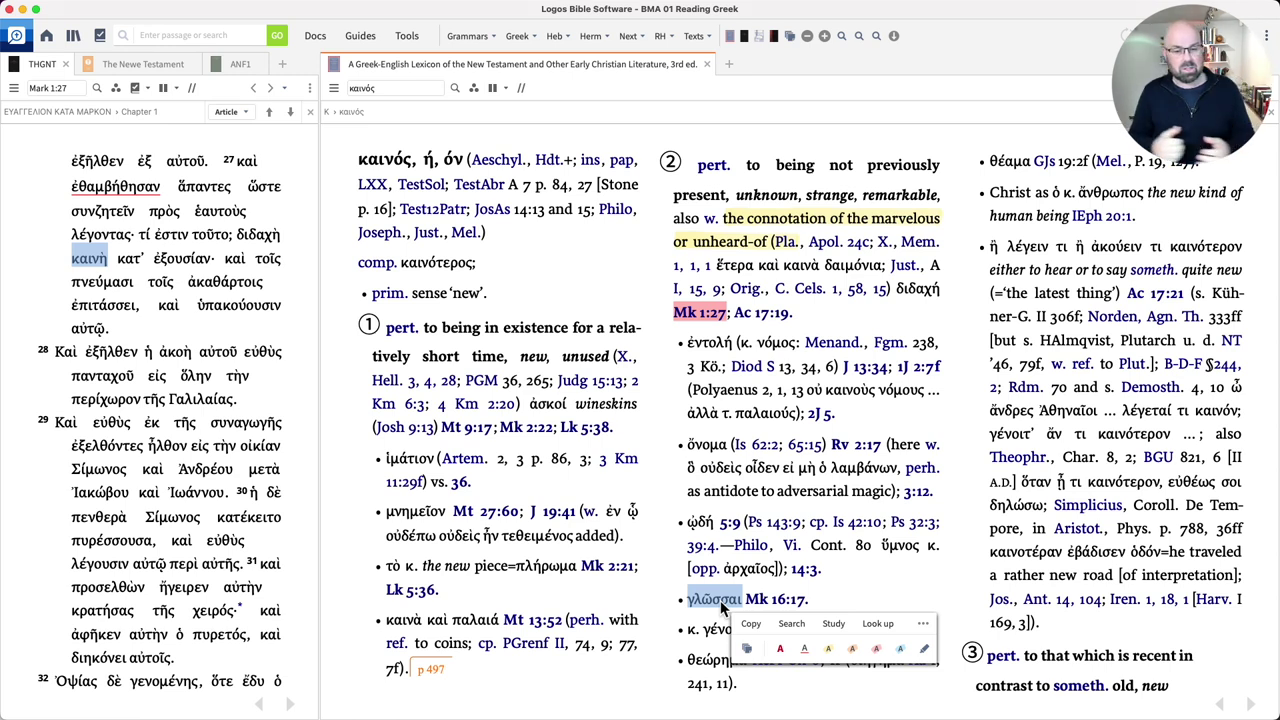
{"action": "left_click", "coordinate": [891, 408]}
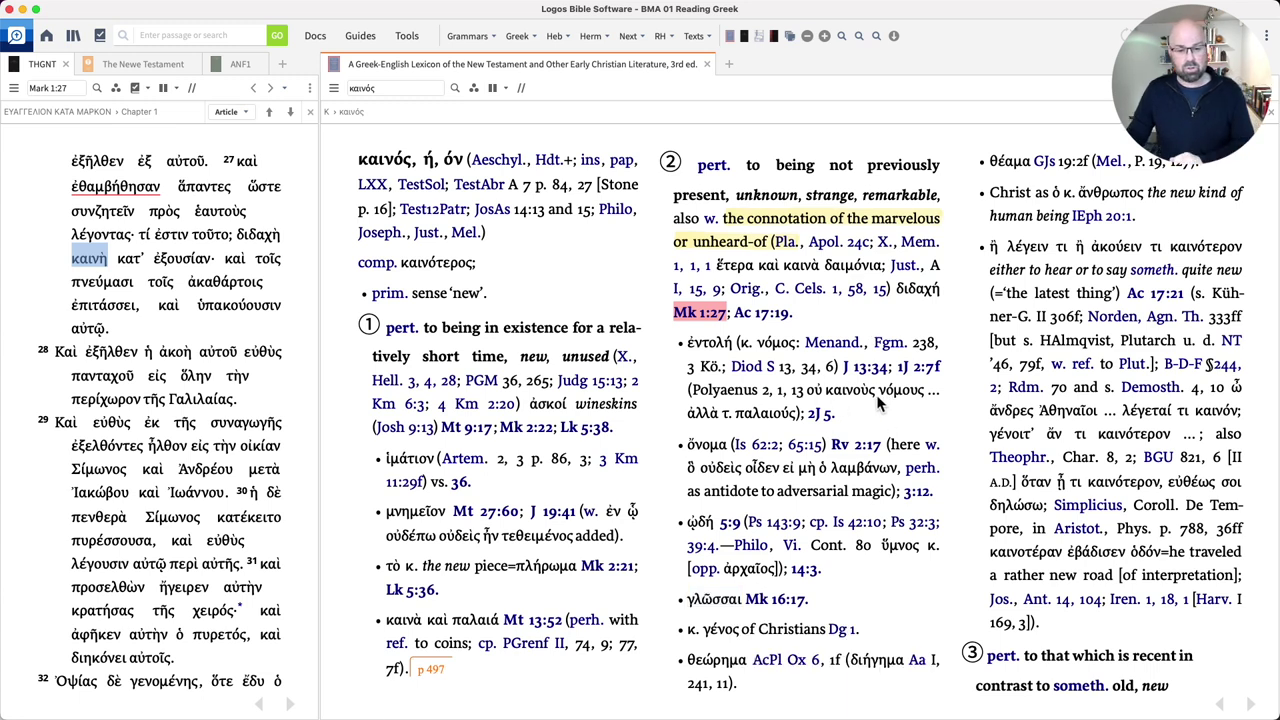
{"action": "double_click", "coordinate": [705, 343]}
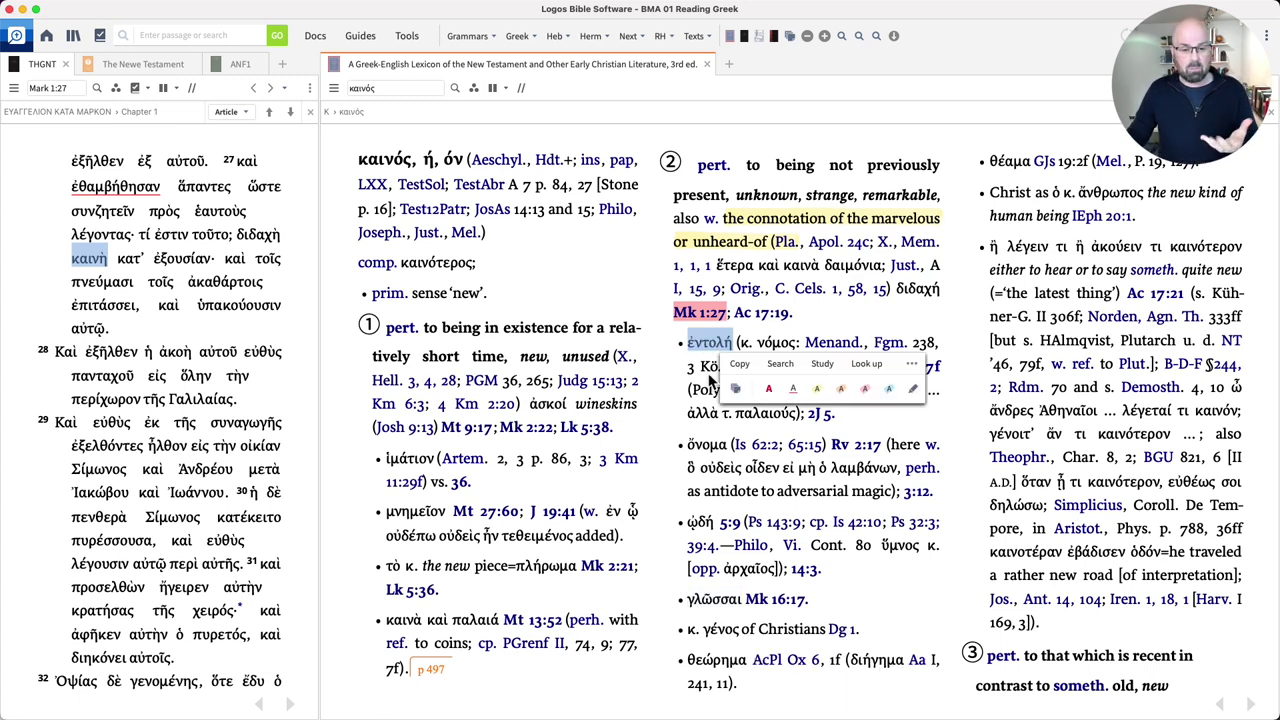
{"action": "left_click", "coordinate": [918, 386]}
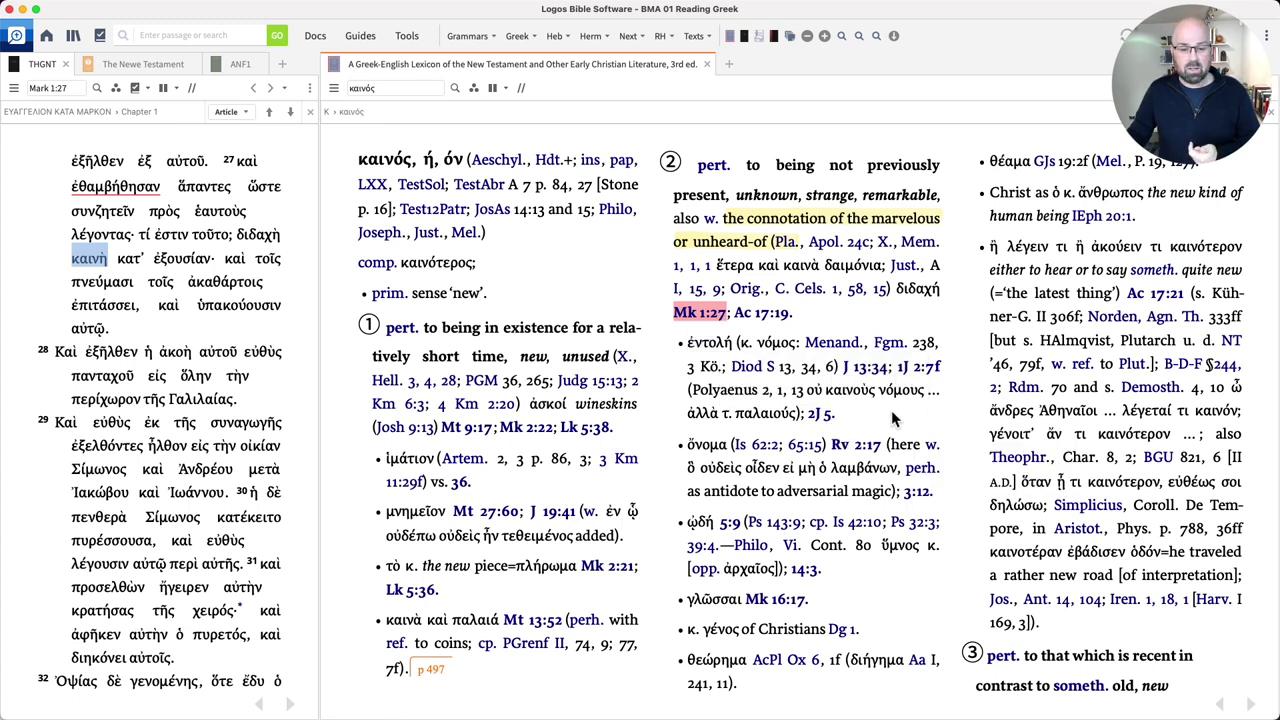
{"action": "double_click", "coordinate": [706, 345]}
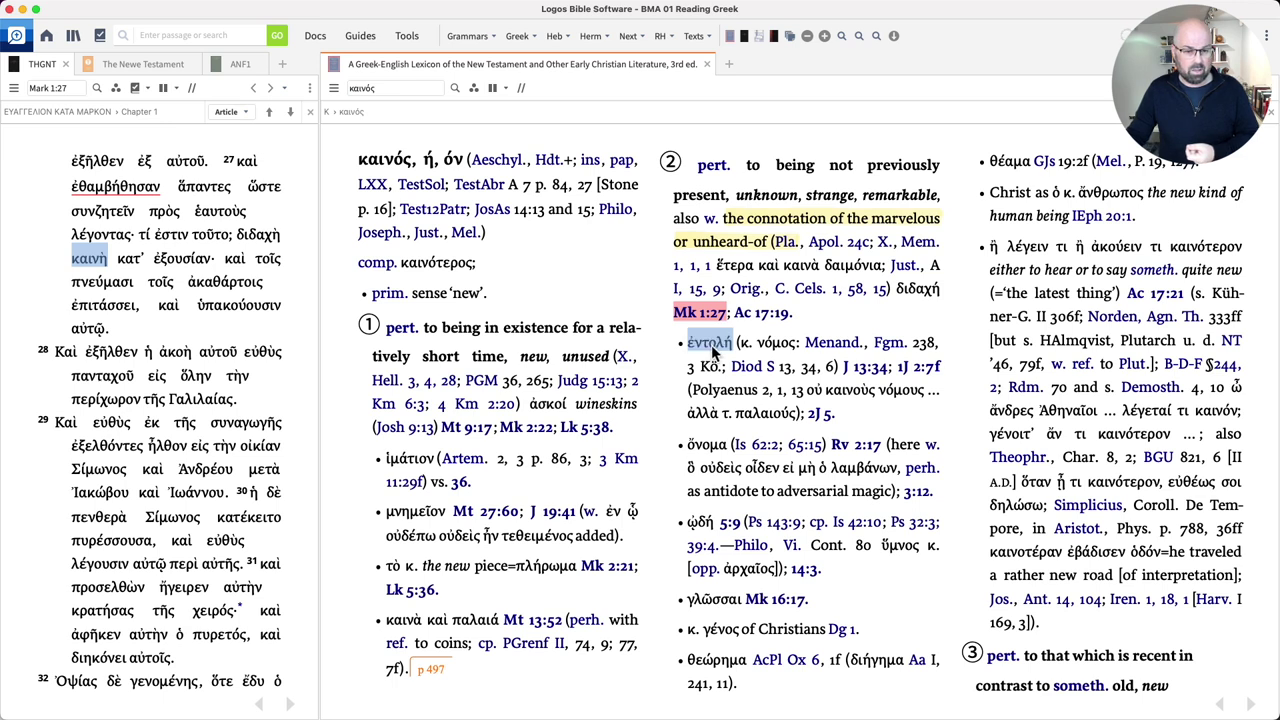
{"action": "left_click", "coordinate": [708, 398]}
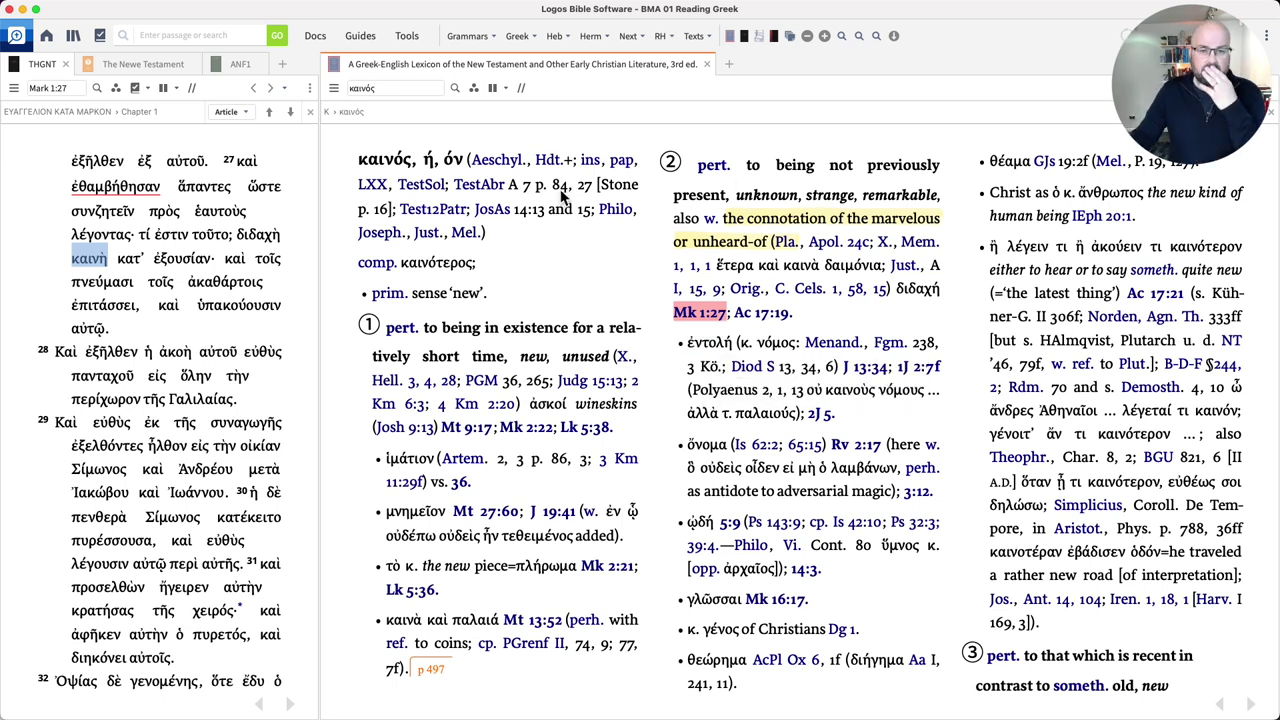
Step: Open the LXX alternate texts at Daniel 1:8 and look up καρδίαν in BDAG
{"action": "left_click", "coordinate": [696, 36]}
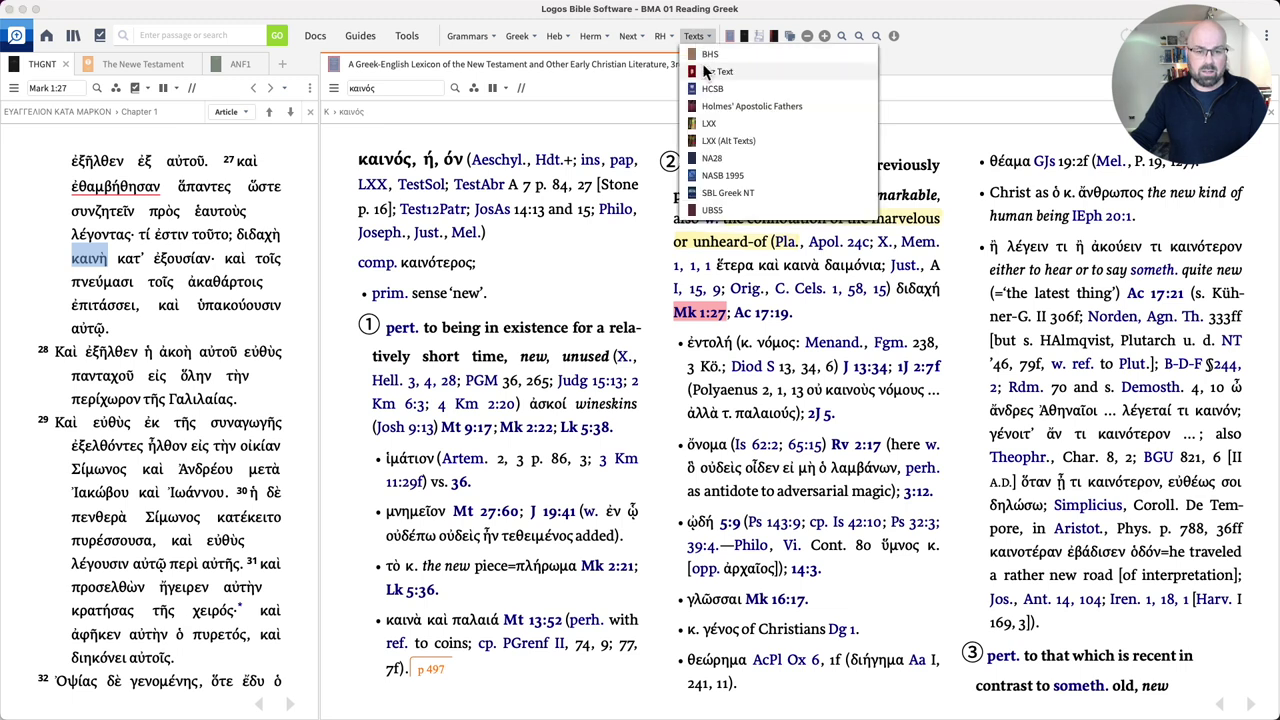
{"action": "left_click", "coordinate": [728, 141]}
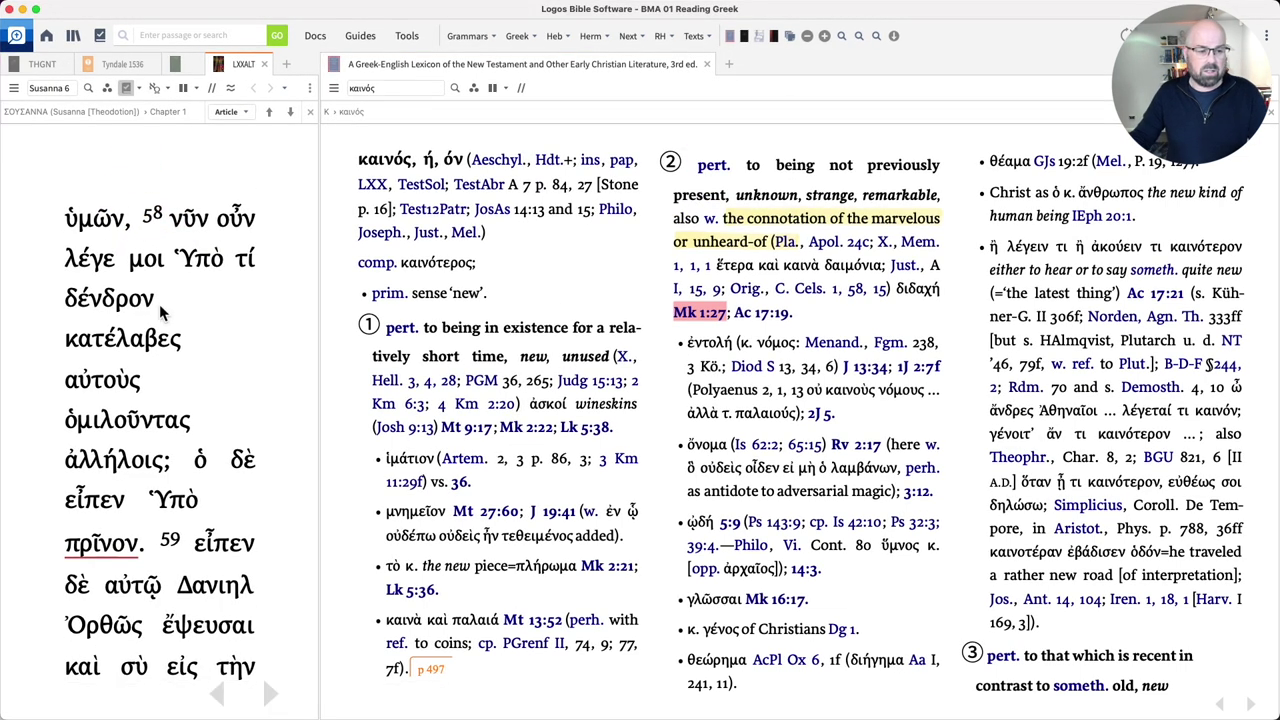
{"action": "scroll", "coordinate": [178, 320], "scroll_direction": "down", "scroll_amount": 10}
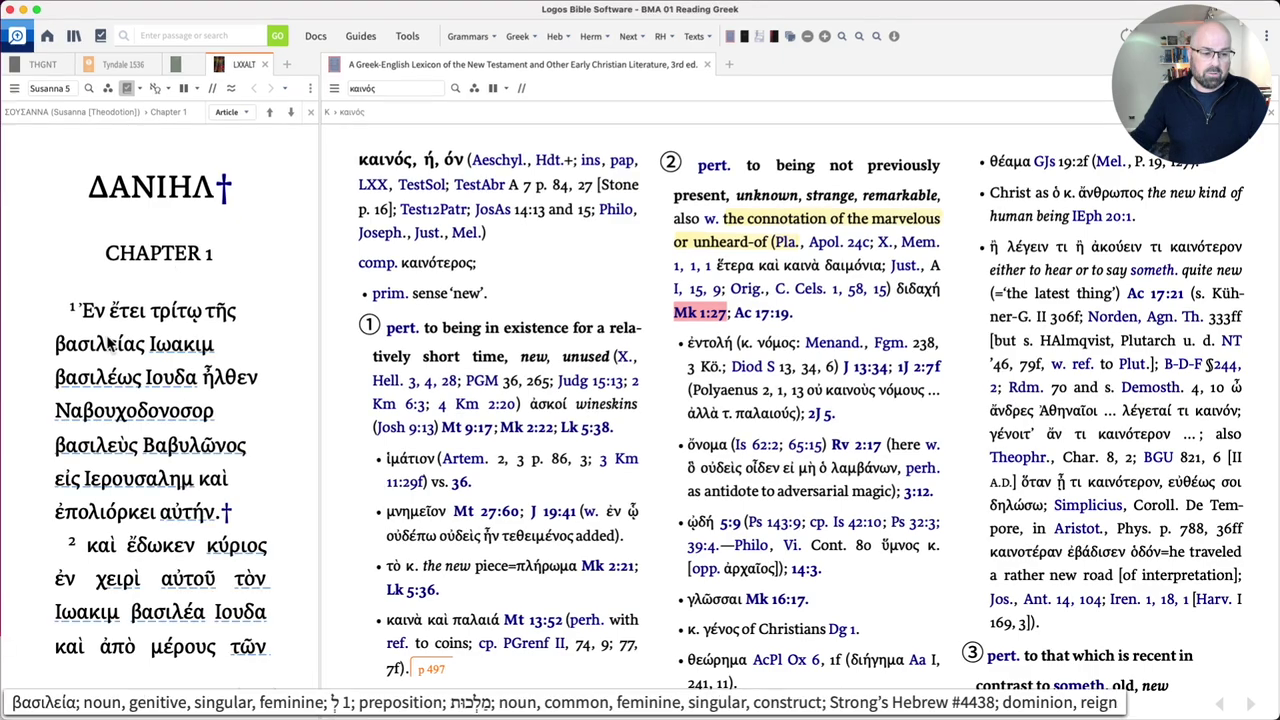
{"action": "scroll", "coordinate": [160, 512], "scroll_direction": "down", "scroll_amount": 8}
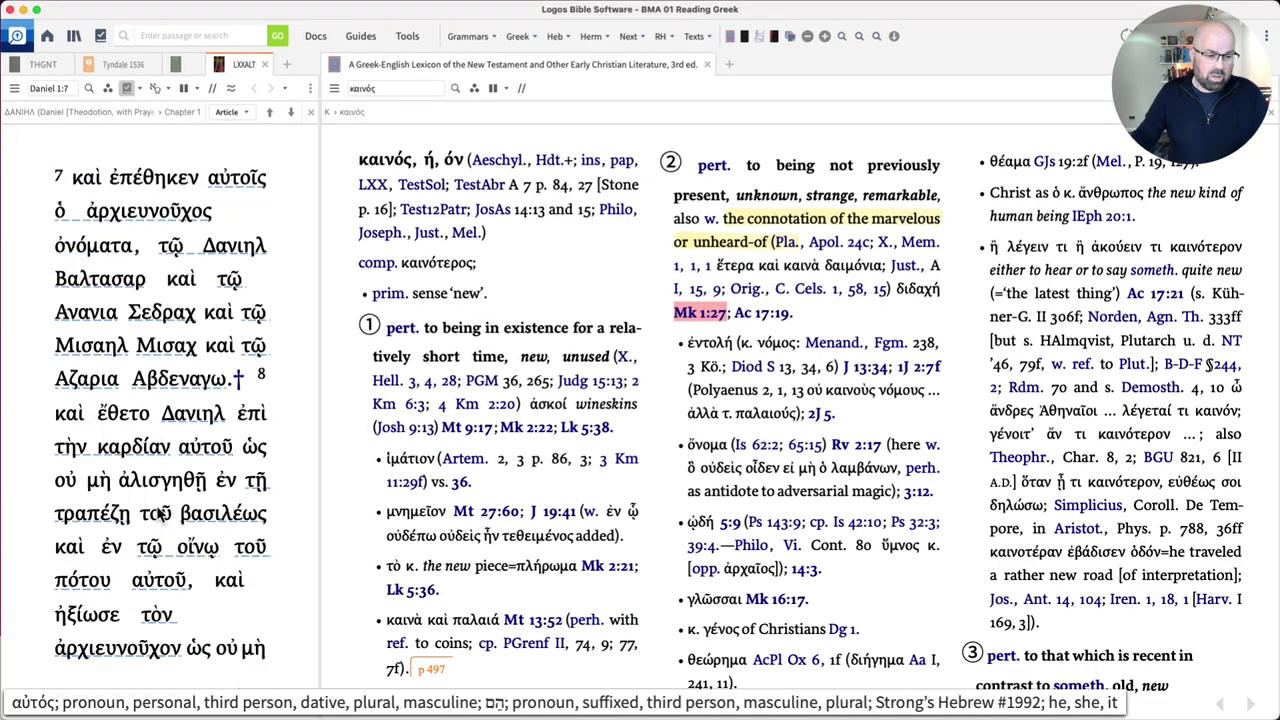
{"action": "double_click", "coordinate": [137, 455]}
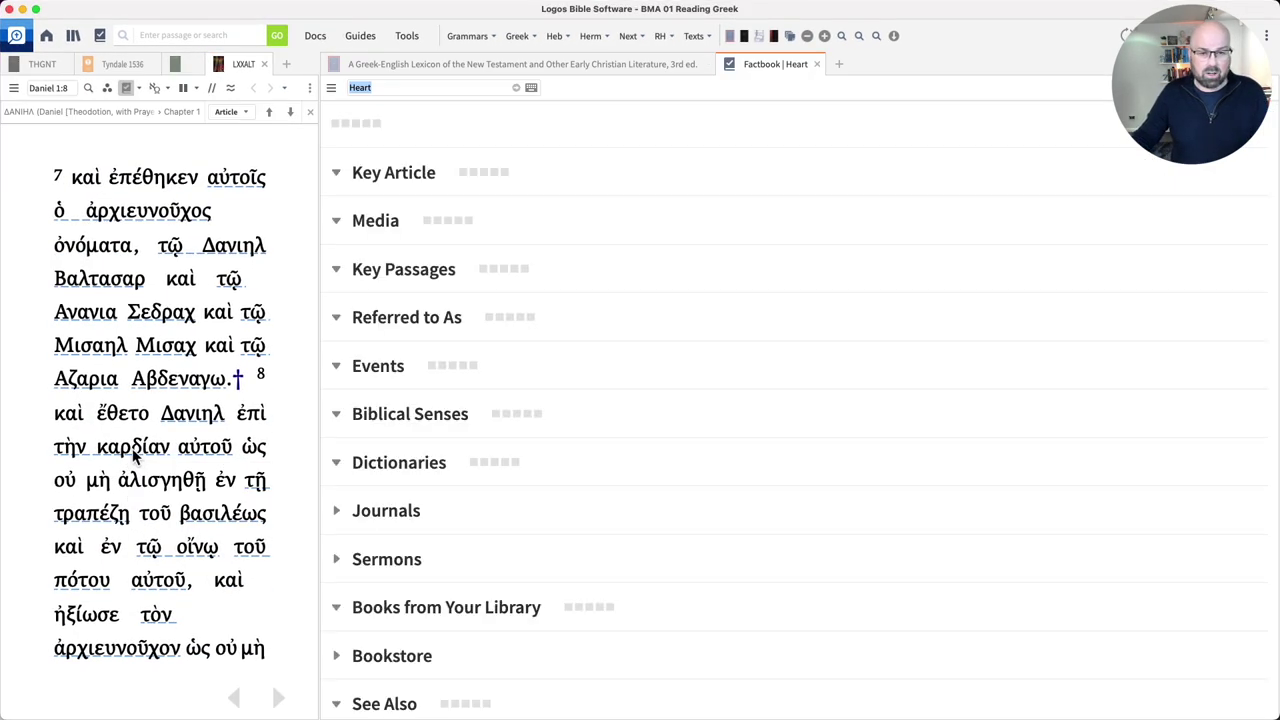
{"action": "double_click", "coordinate": [135, 455]}
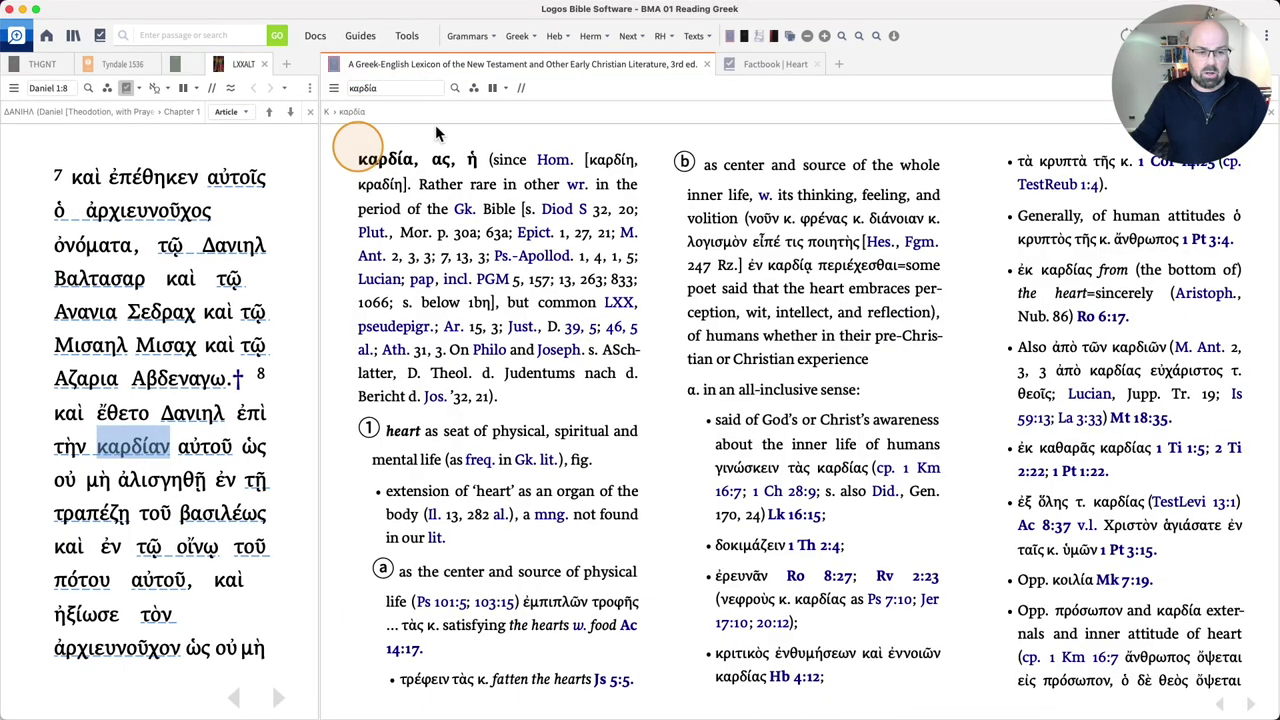
{"action": "left_click_drag", "start_coordinate": [398, 166], "coordinate": [446, 162]}
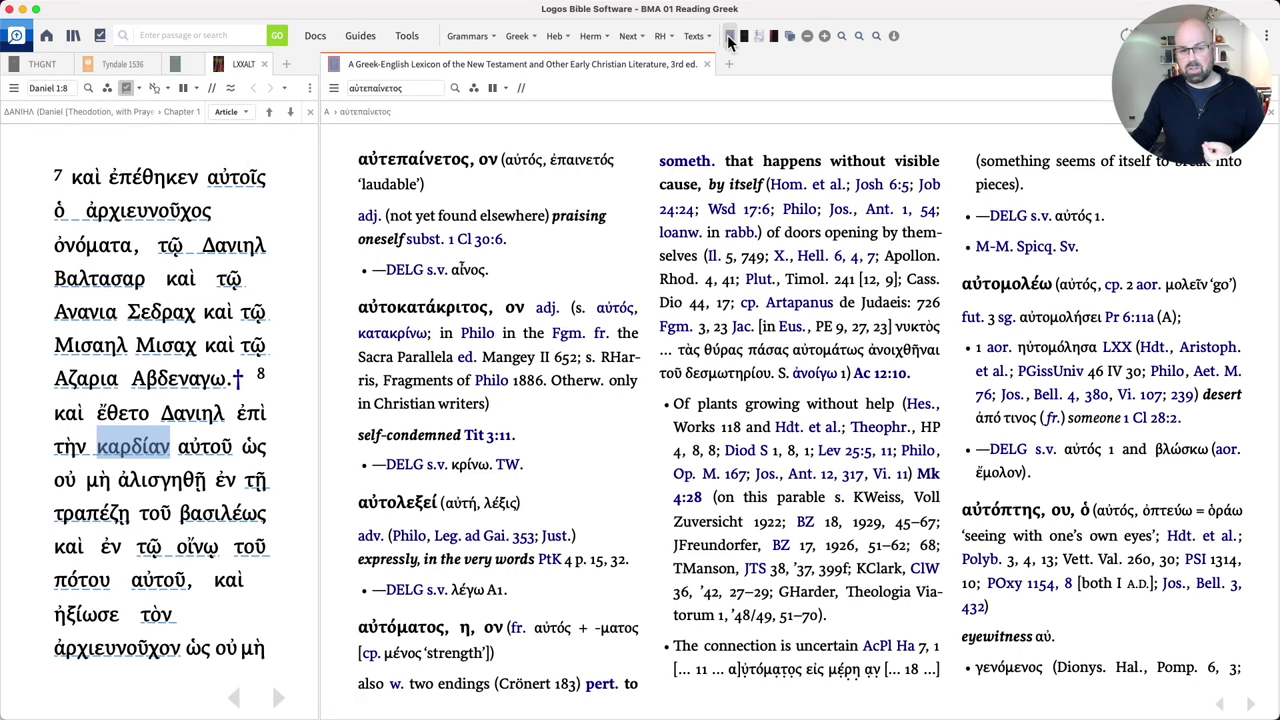
Step: Open Holmes' Apostolic Fathers at 1 Clement 30 and look up αὐτεπαινετοὺς
{"action": "left_click", "coordinate": [695, 36]}
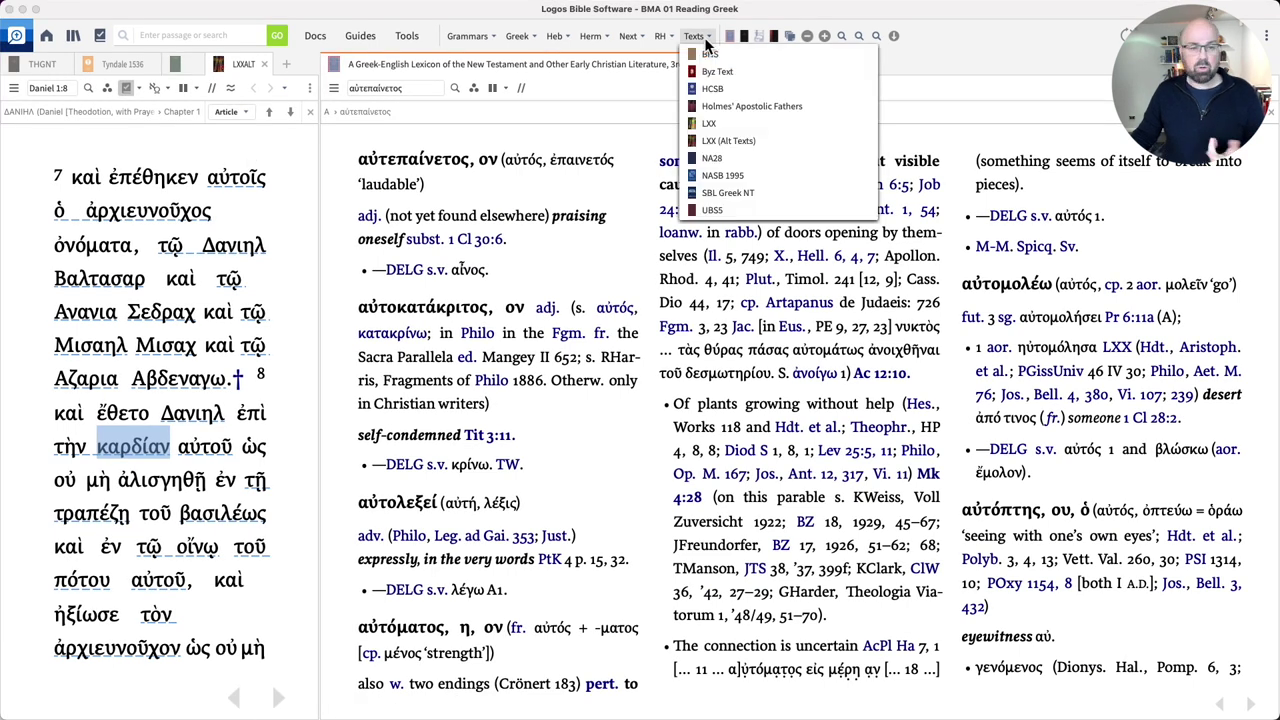
{"action": "left_click", "coordinate": [715, 107]}
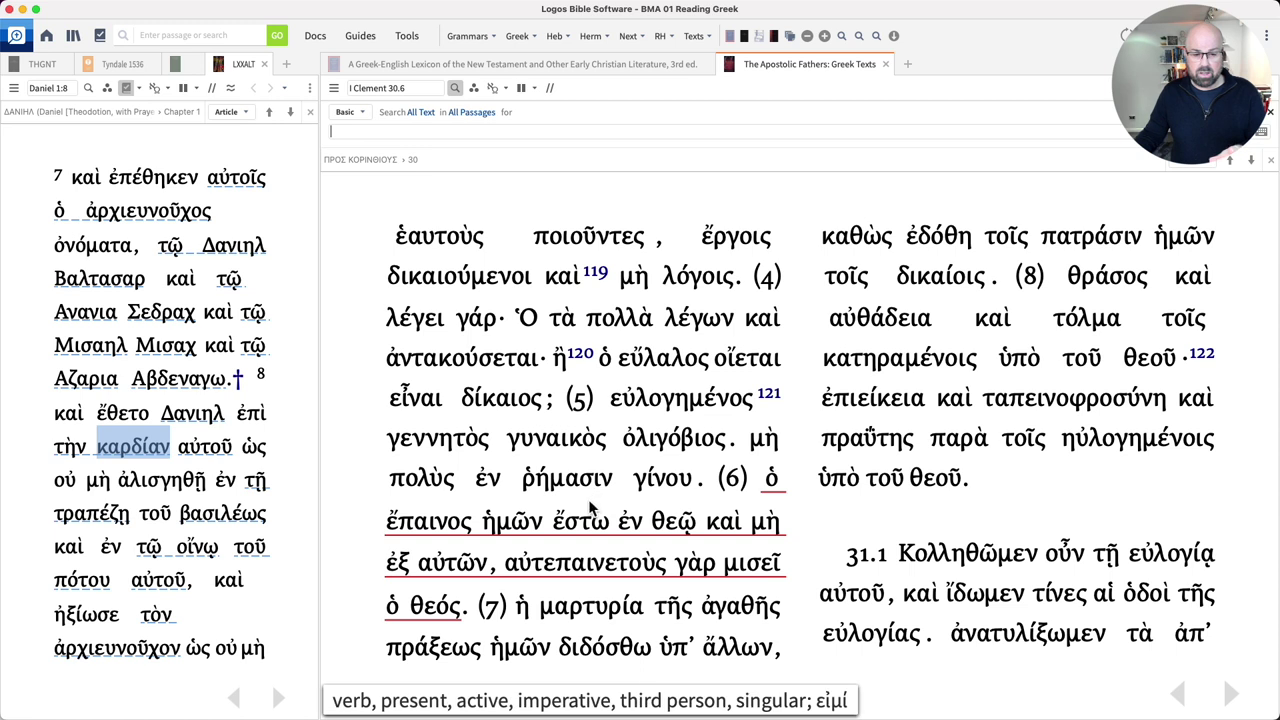
{"action": "left_click", "coordinate": [661, 443]}
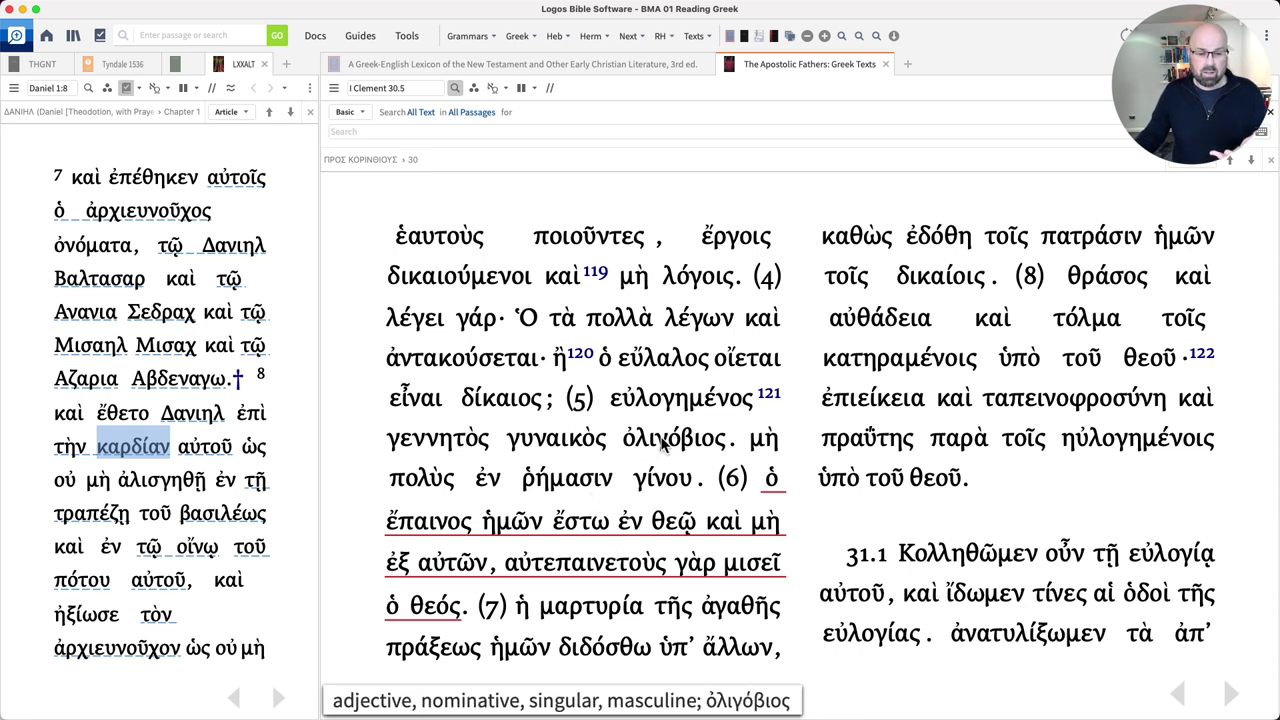
{"action": "double_click", "coordinate": [557, 570]}
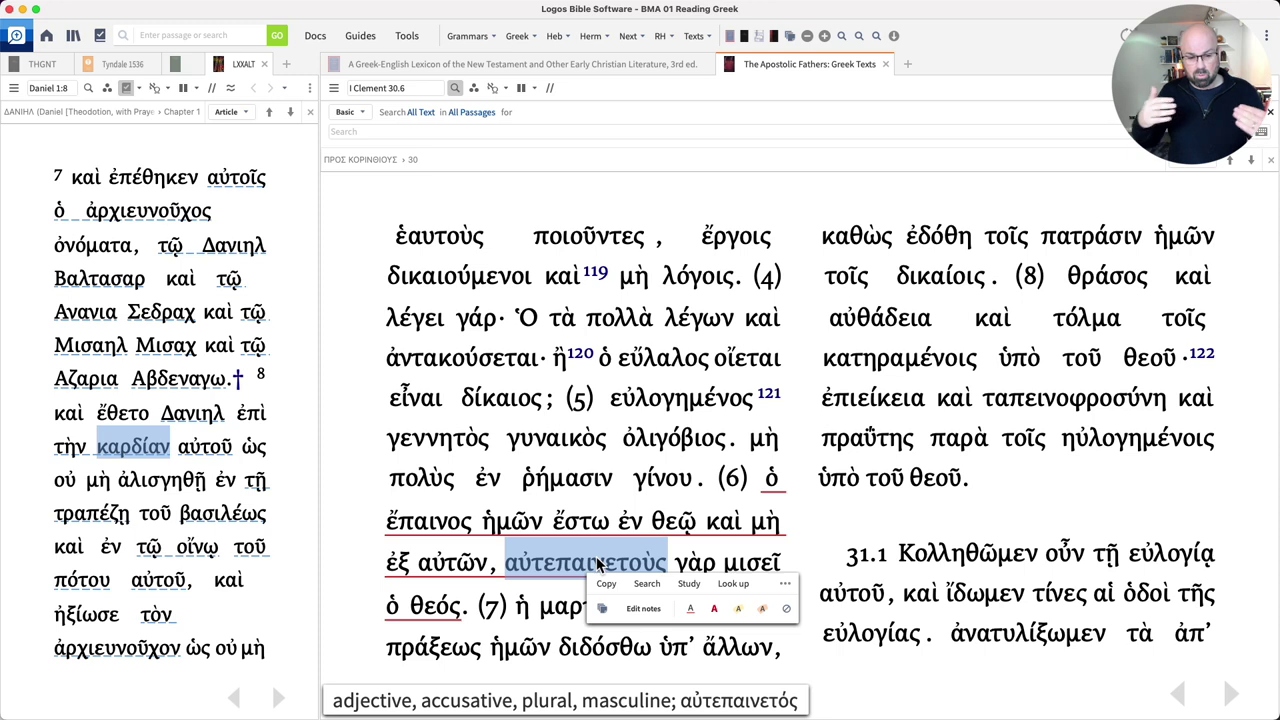
{"action": "double_click", "coordinate": [604, 543]}
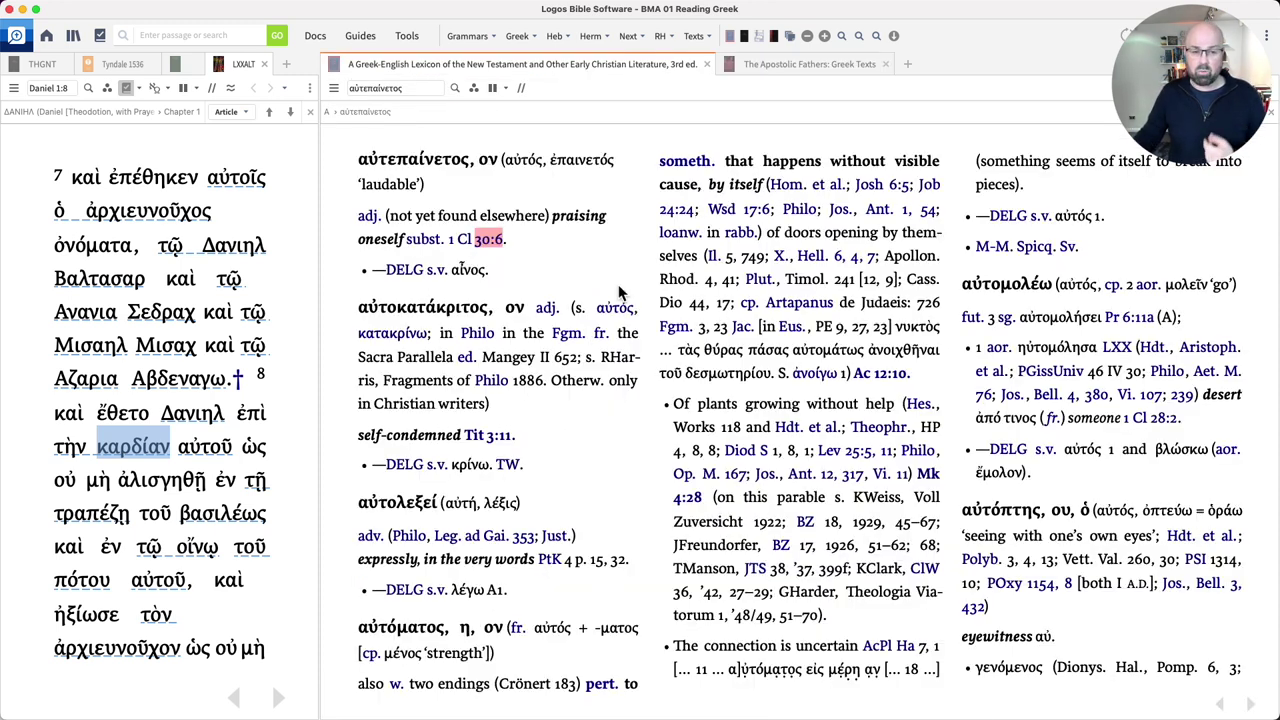
Step: Select the αὐτεπαίνετος headword and its definition 'praising oneself'
{"action": "left_click_drag", "start_coordinate": [478, 280], "coordinate": [352, 161]}
{"action": "left_click", "coordinate": [505, 168]}
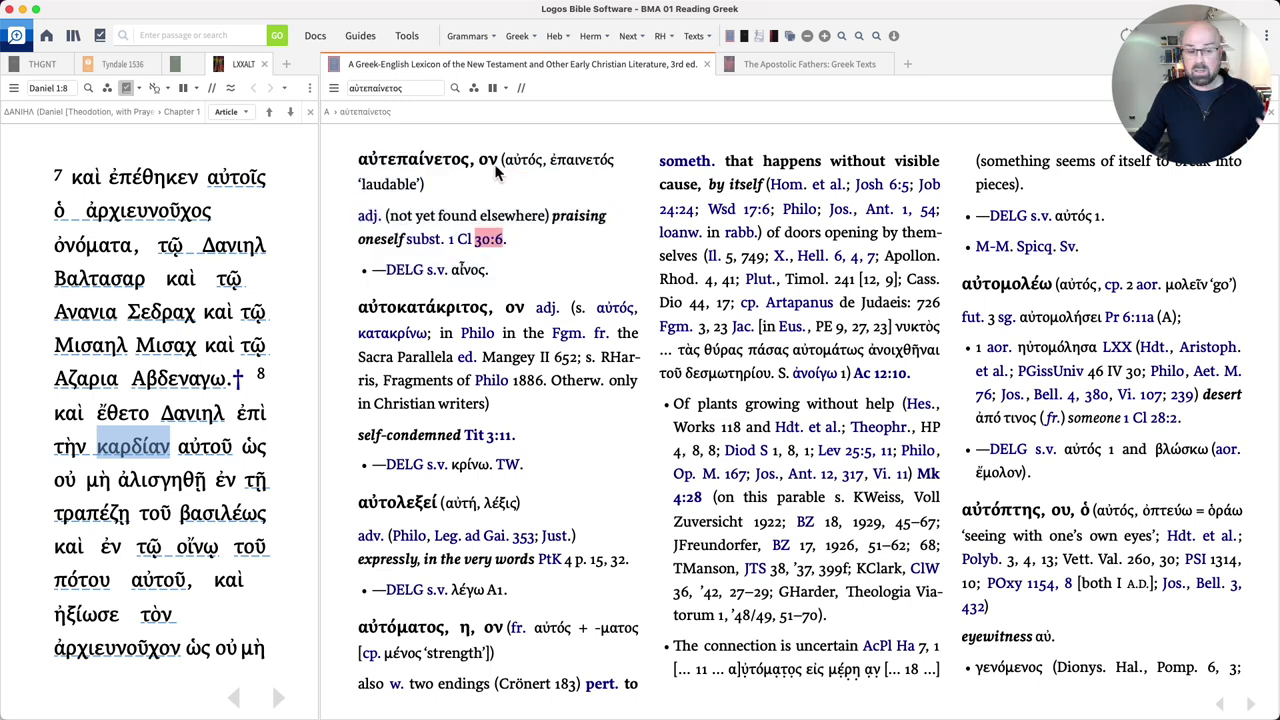
{"action": "left_click_drag", "start_coordinate": [366, 158], "coordinate": [520, 259]}
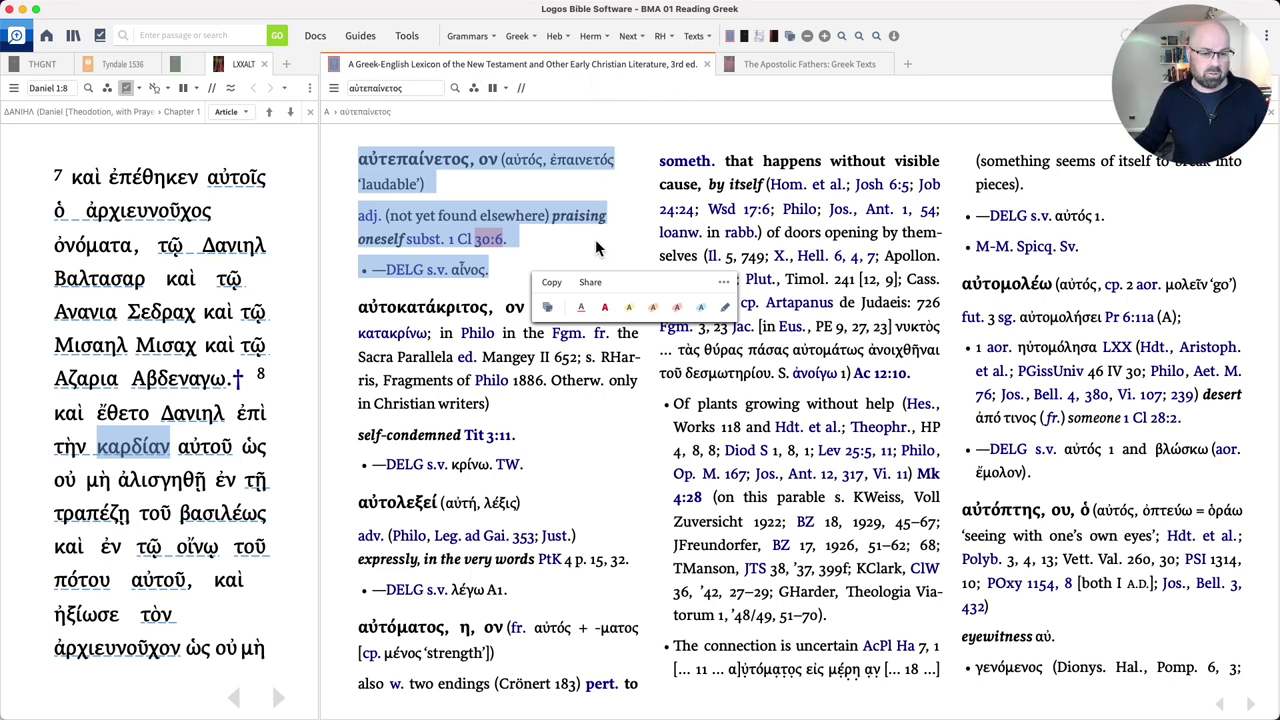
{"action": "left_click", "coordinate": [575, 266]}
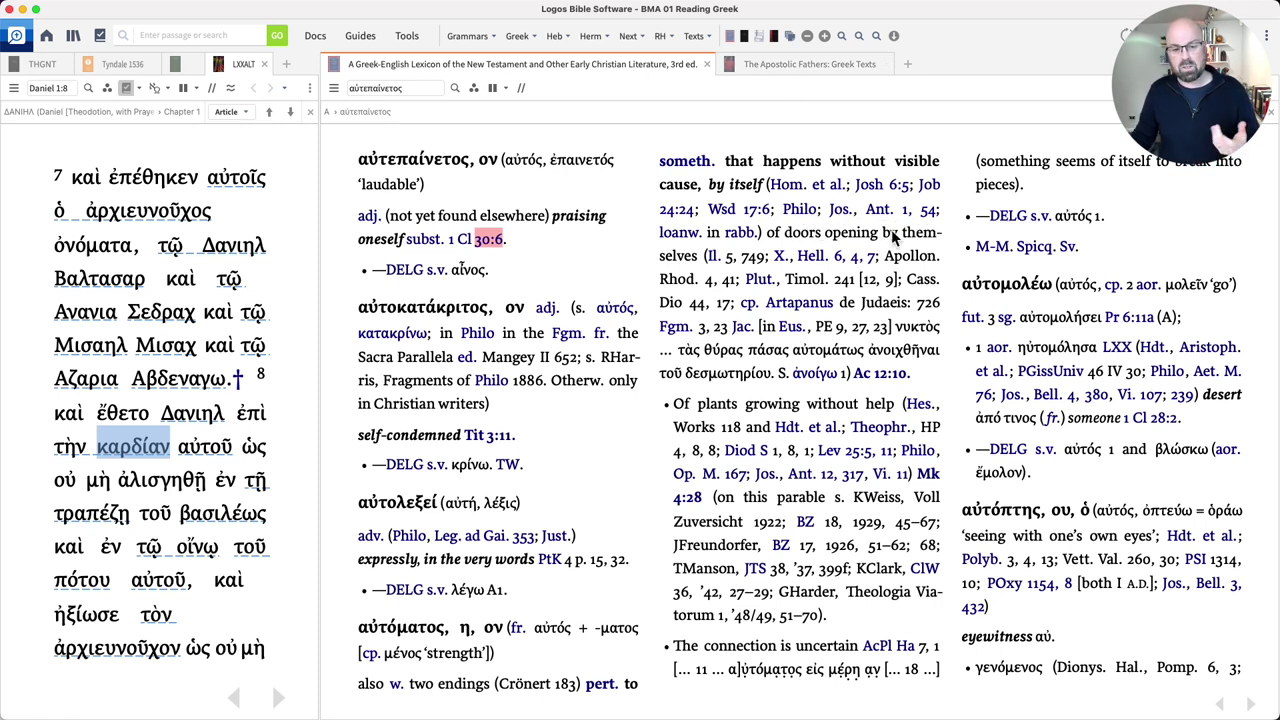
Step: Follow BDAG's 'Ant. 1, 54' link to show Josephus's Antiquities 1.54 in the left pane
{"action": "left_click", "coordinate": [926, 212]}
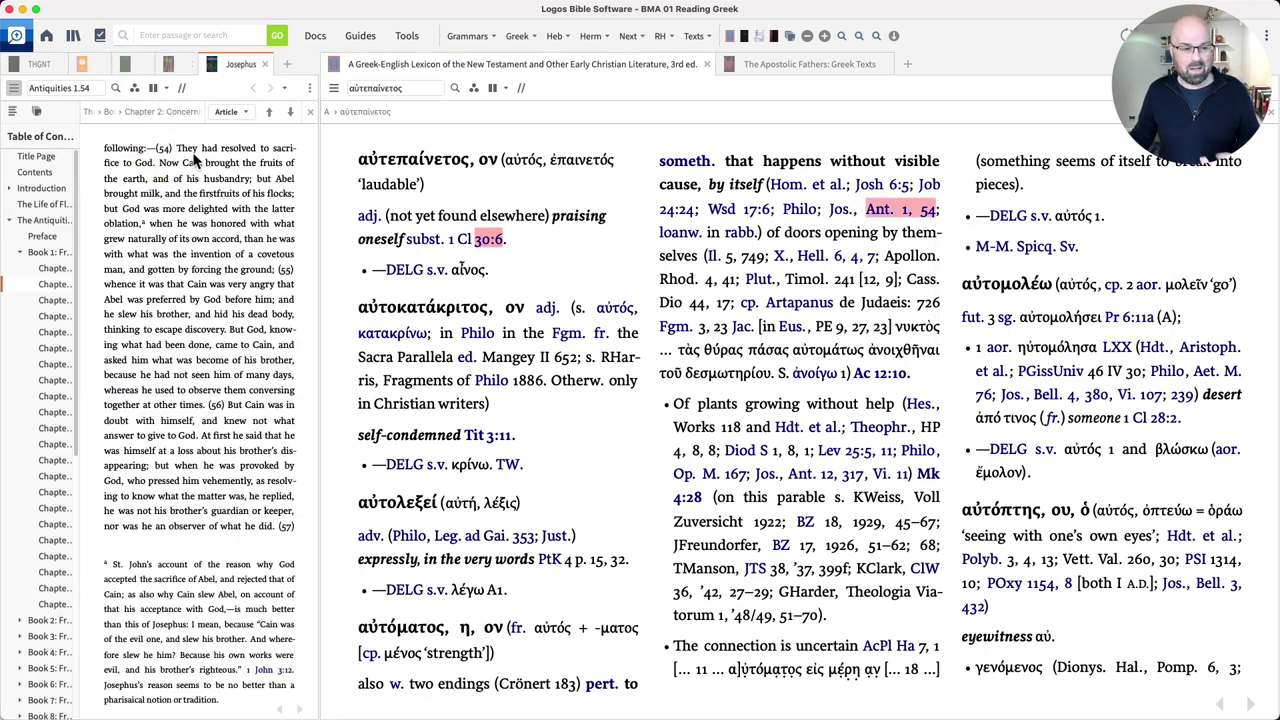
{"action": "left_click", "coordinate": [911, 229]}
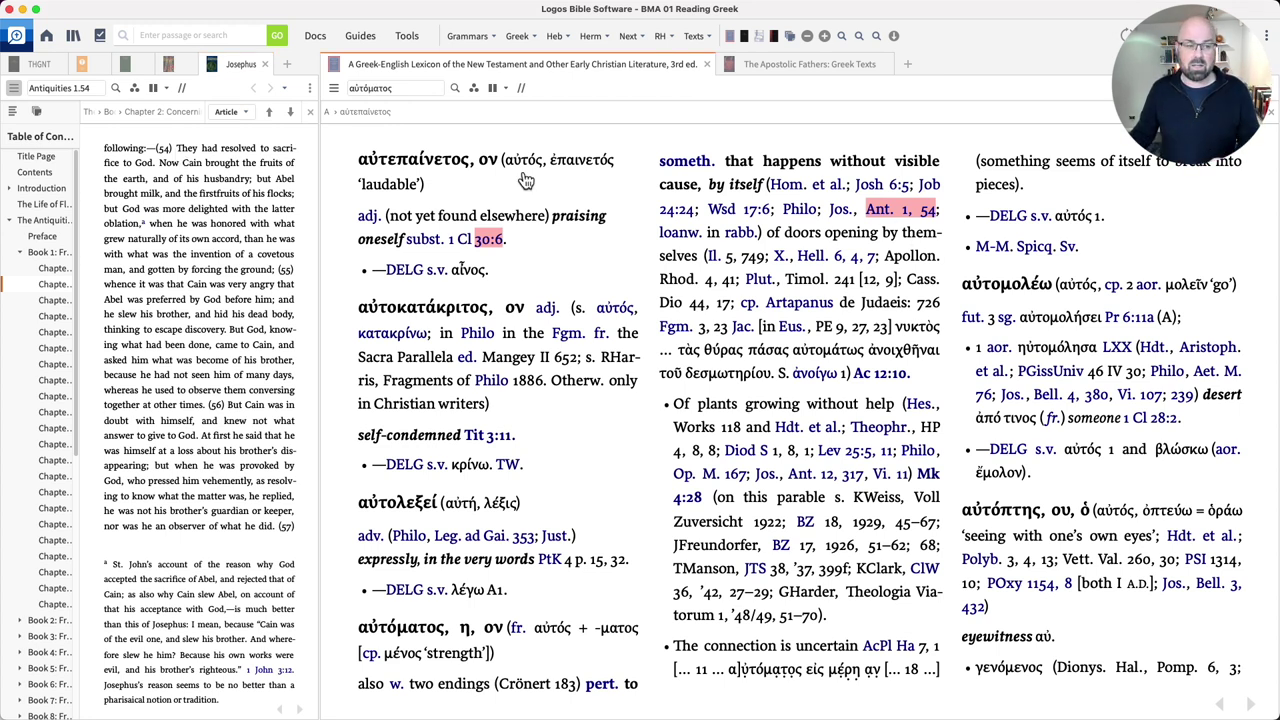
{"action": "left_click", "coordinate": [153, 88]}
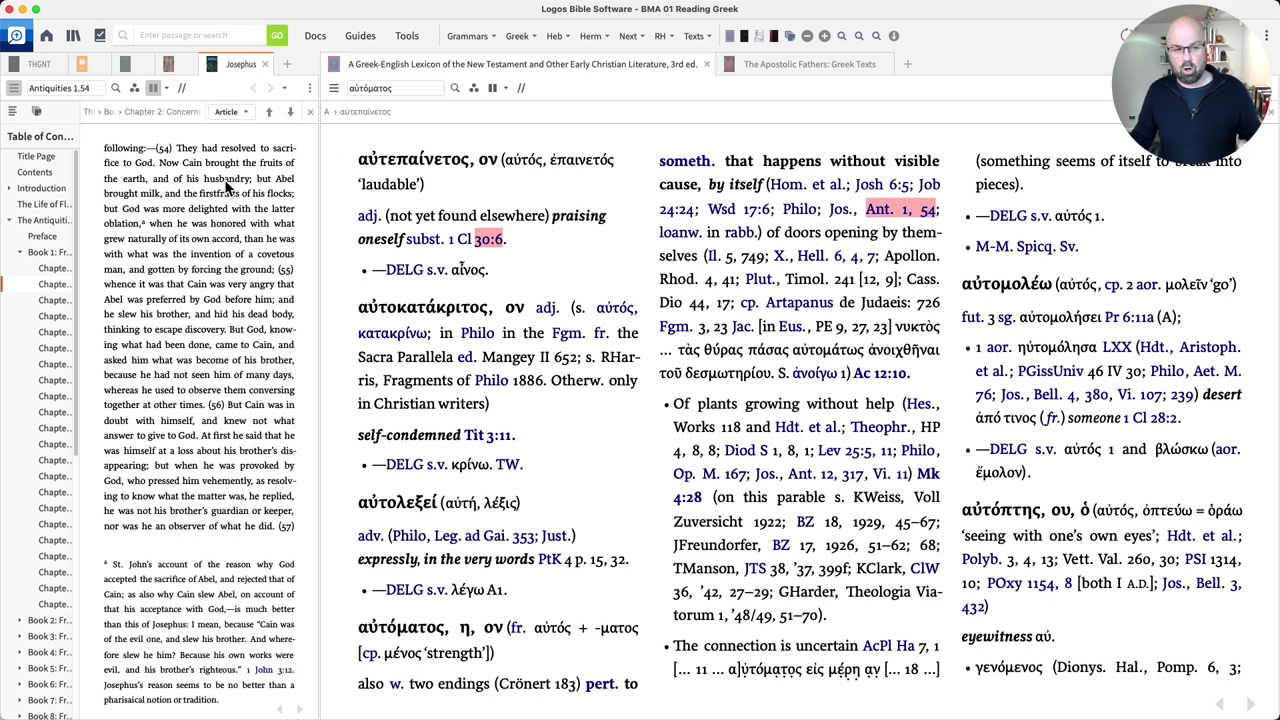
{"action": "left_click", "coordinate": [930, 252]}
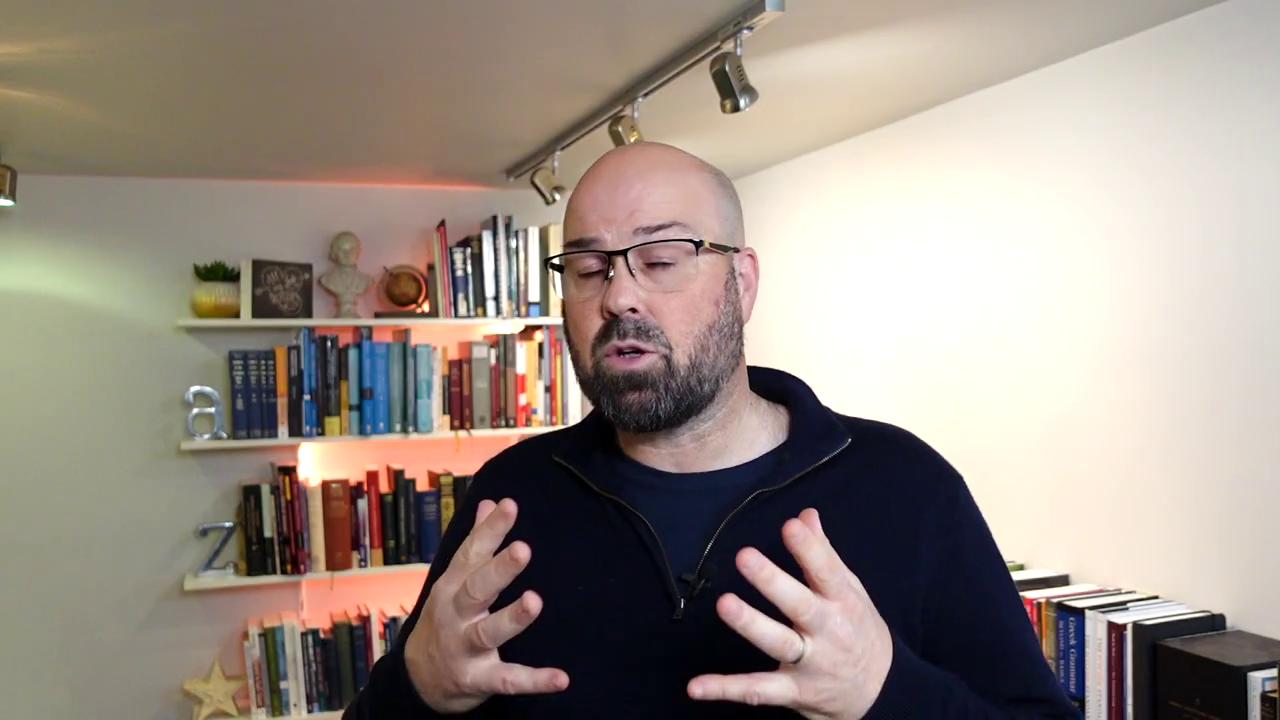